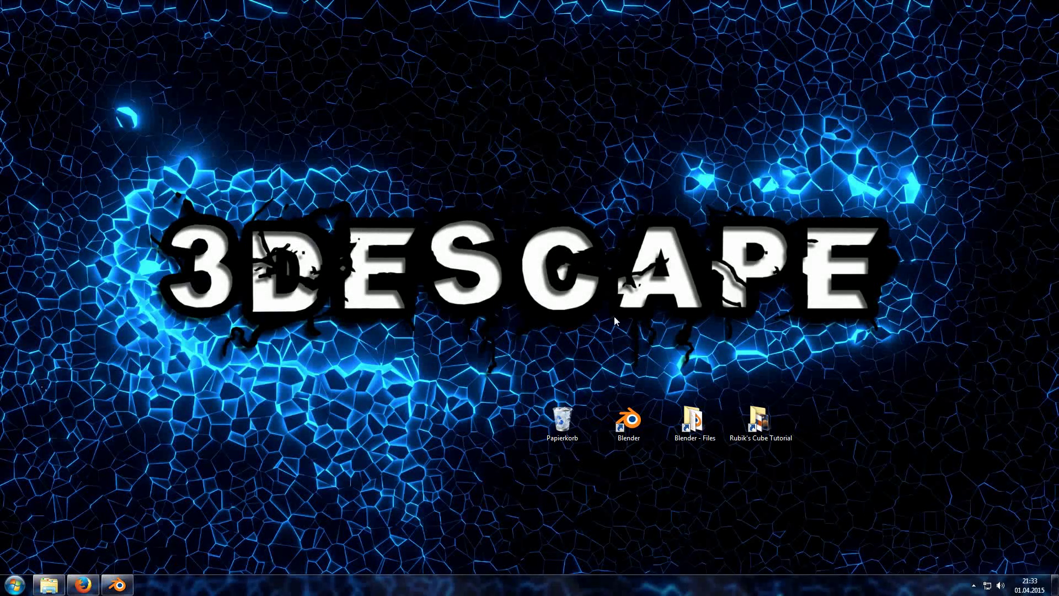
- Switch to Blender and examine the colored smoke reference image in a full-window view
left_click(118, 584)
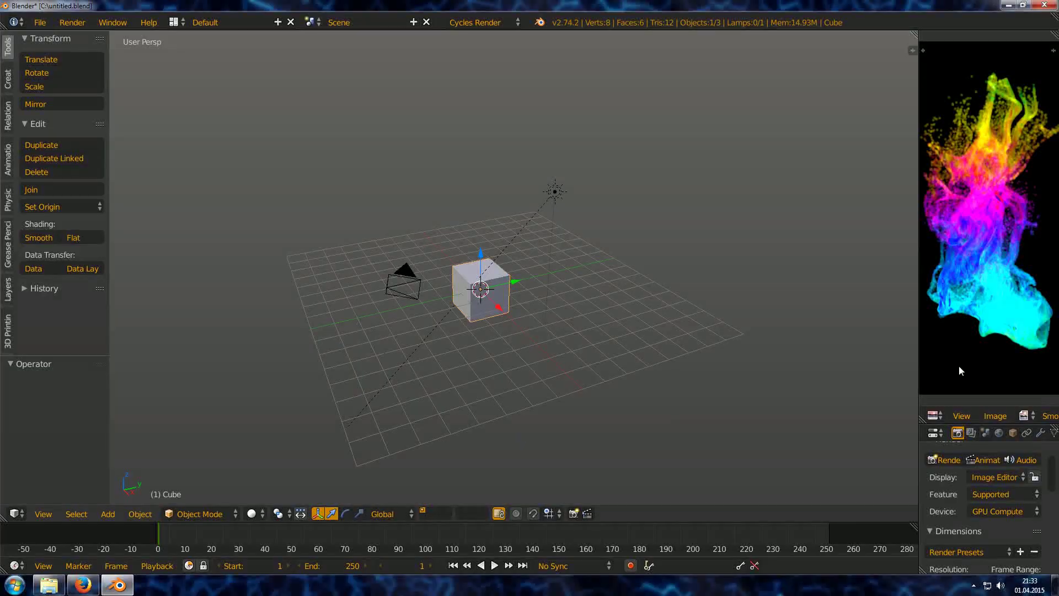
key("alt+F10")
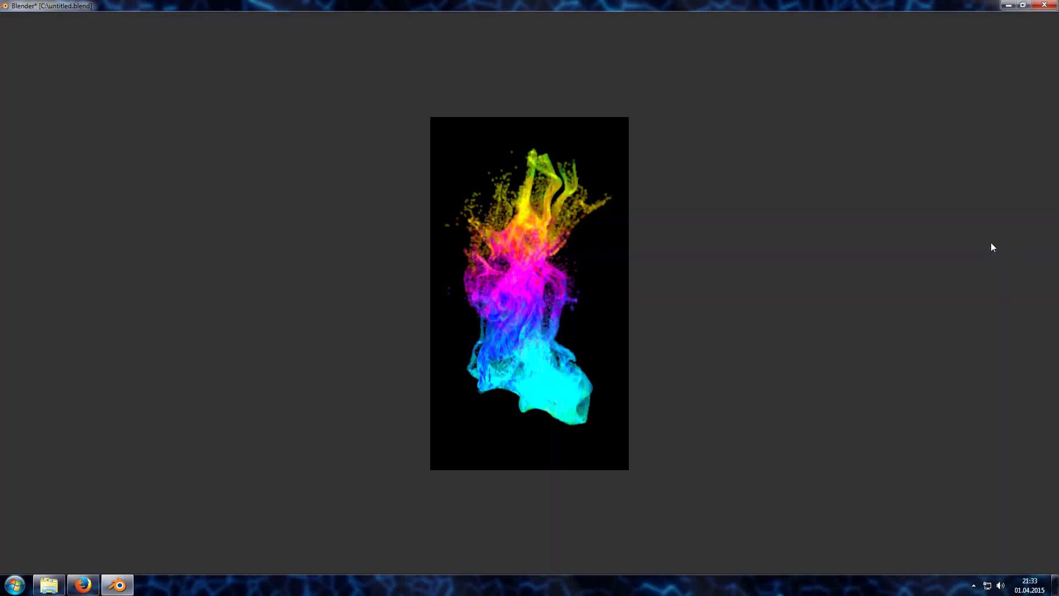
scroll(842, 277, "up", 2)
middle_click_drag(695, 294, 623, 299)
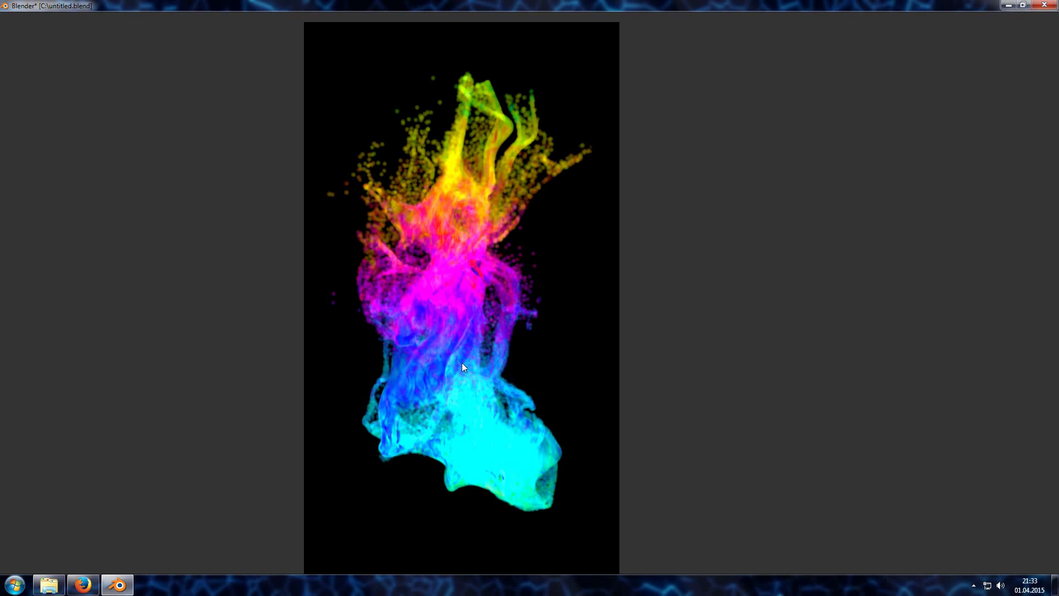
mouse_move(481, 342)
middle_mouse_down()
mouse_move(557, 405)
mouse_move(471, 354)
middle_mouse_up()
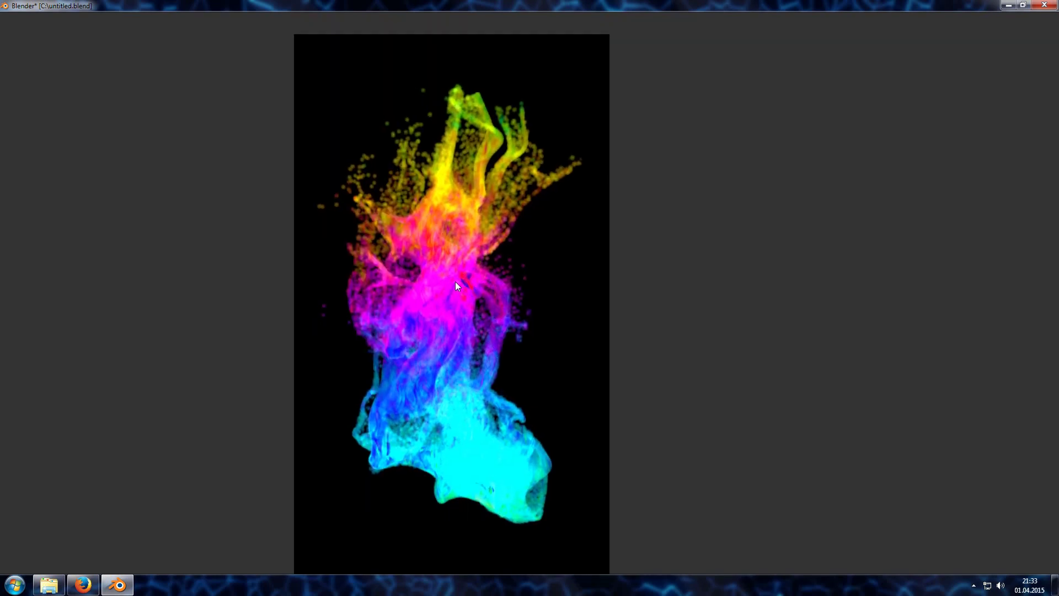
mouse_move(455, 283)
middle_mouse_down()
mouse_move(494, 278)
mouse_move(468, 297)
mouse_move(553, 278)
mouse_move(467, 319)
mouse_move(447, 277)
mouse_move(509, 320)
mouse_move(461, 316)
mouse_move(467, 281)
middle_mouse_up()
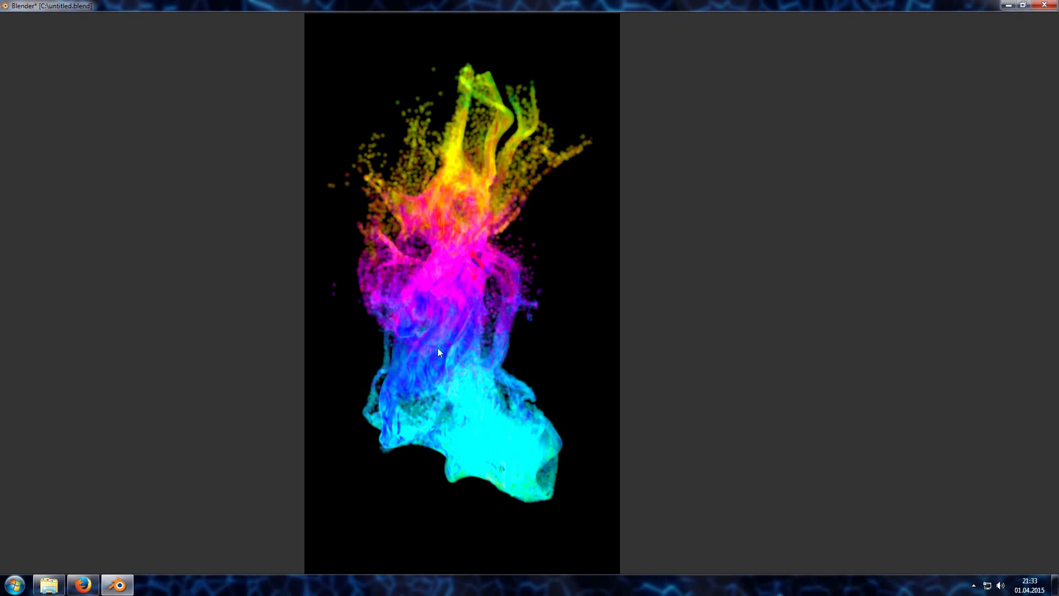
middle_click_drag(480, 358, 502, 378)
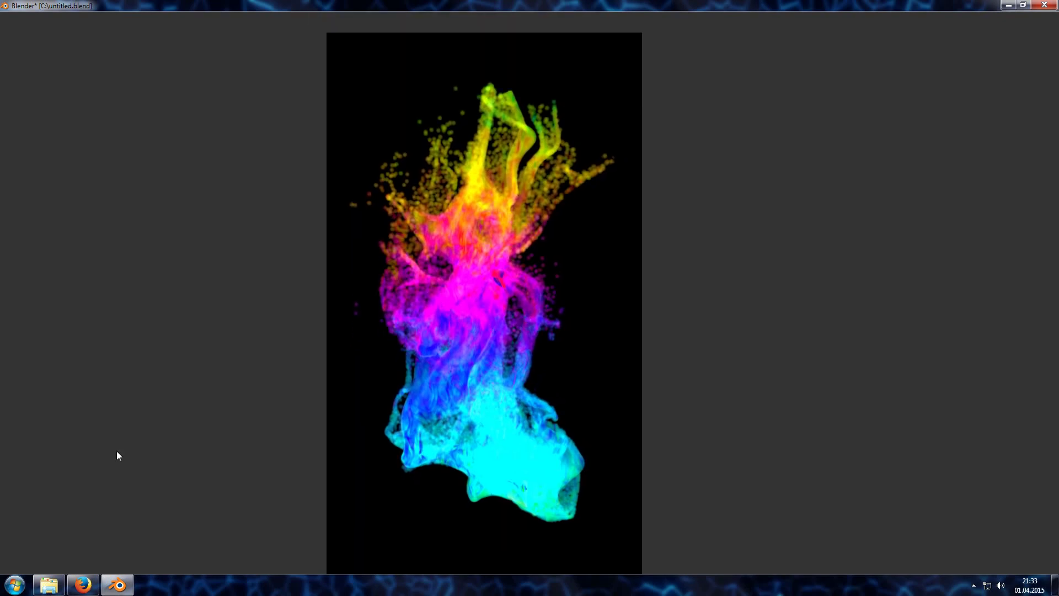
- Switch to Firefox to view the Blender Buildbot's latest builds page, then return to Blender and restore the normal layout
left_click(83, 584)
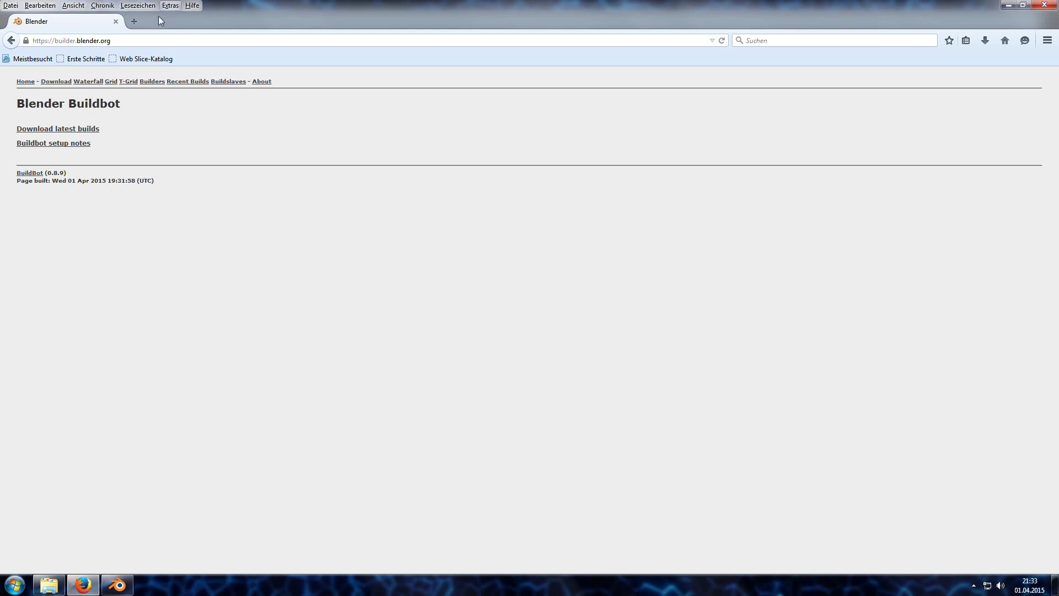
left_click(71, 130)
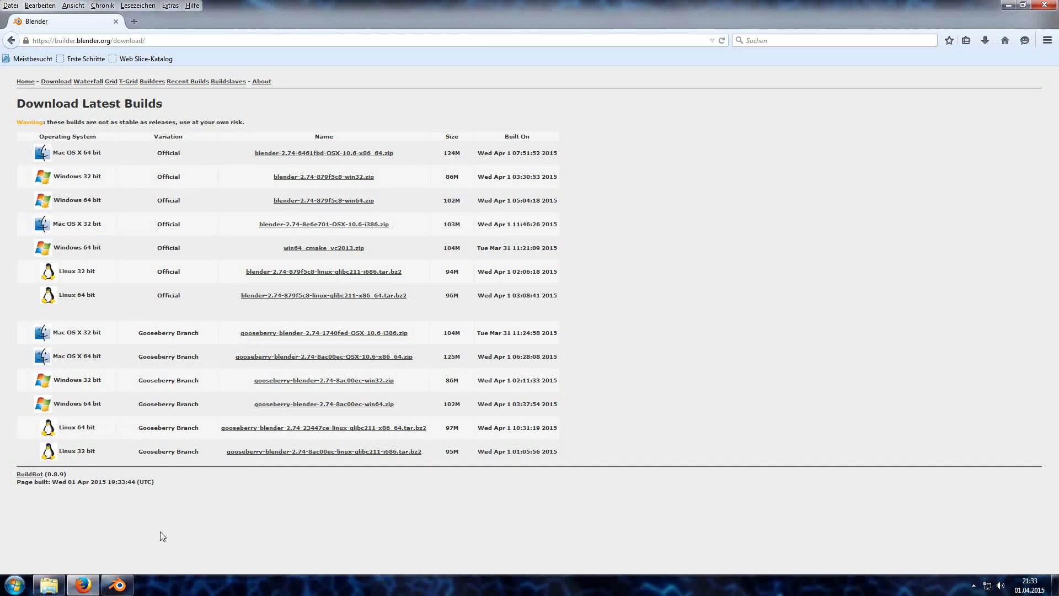
left_click(120, 587)
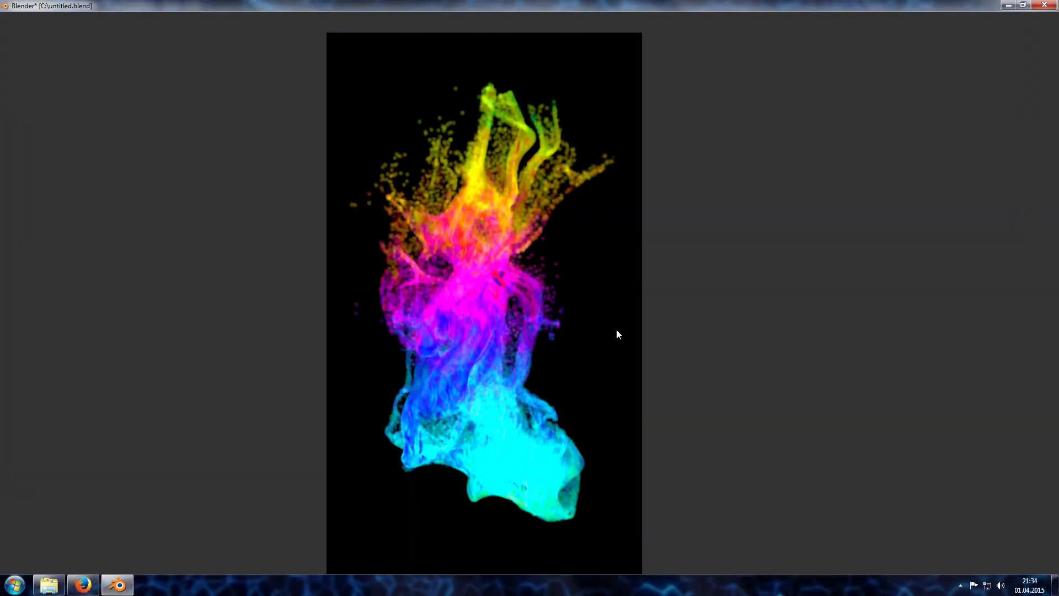
key("Escape")
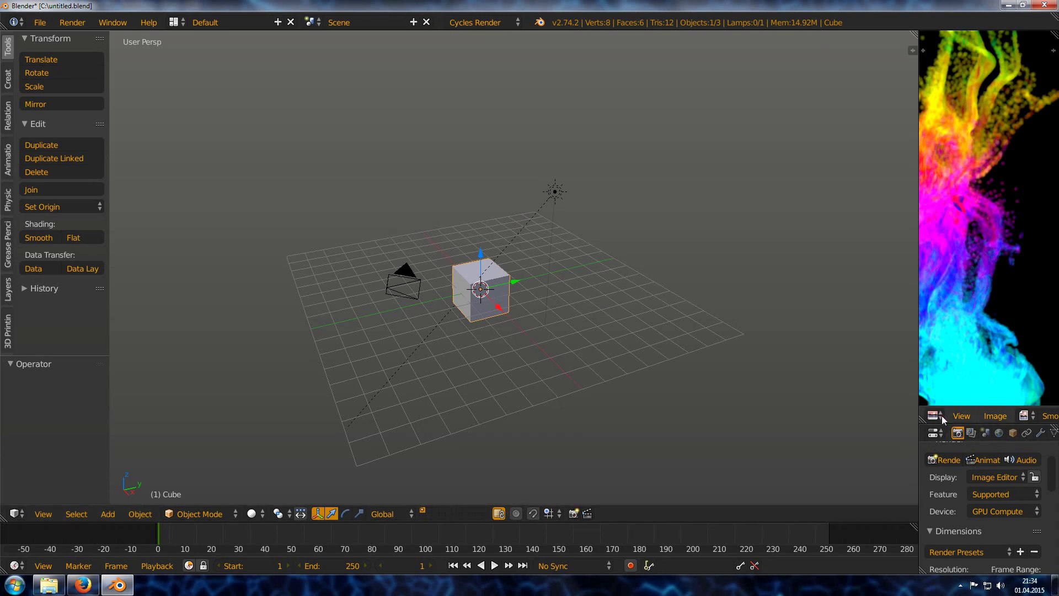
- Enlarge the properties area, add a particle system to the cube, and set its emission number to 2000
left_click_drag(948, 424, 947, 237)
scroll(971, 245, "down", 3)
left_click(992, 245)
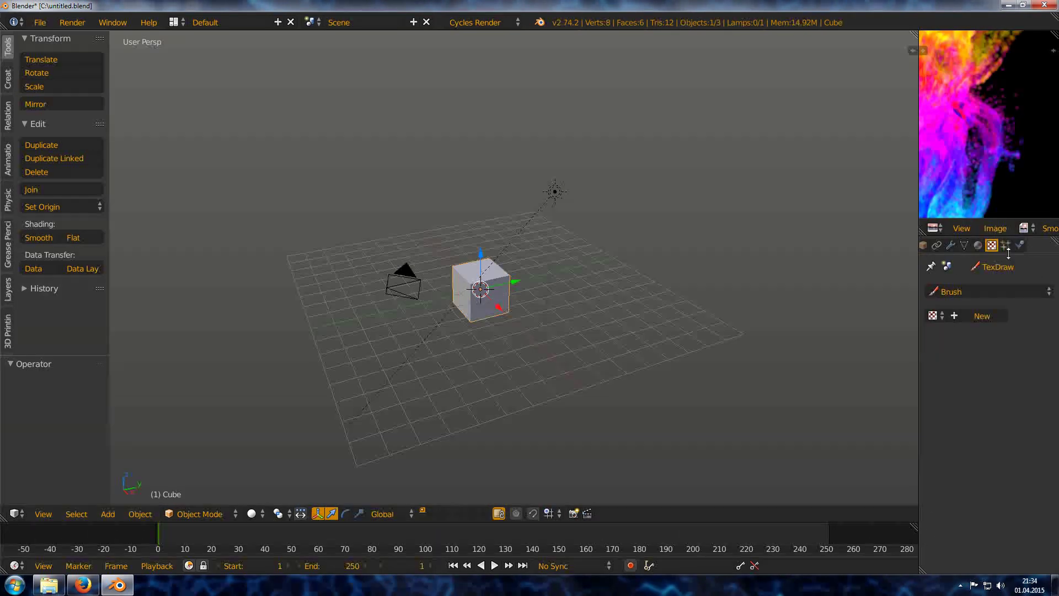
left_click(1005, 246)
left_click(1001, 331)
left_click(937, 395)
left_click(927, 396)
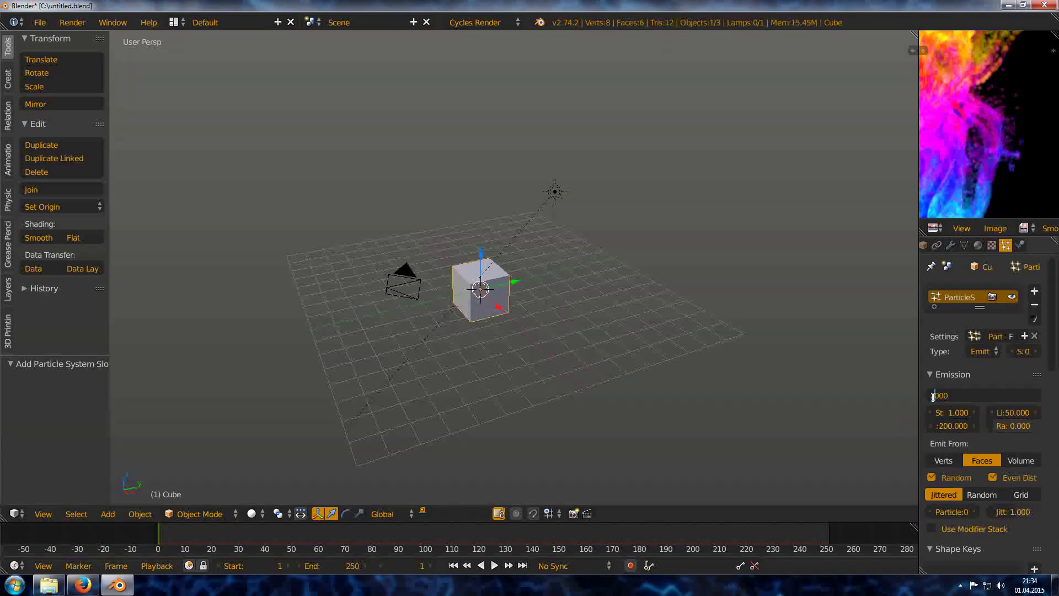
key("Delete")
type("2")
key("Return")
- Play the animation to preview the cube's falling particles and stop it at about frame 68
key("alt+a")
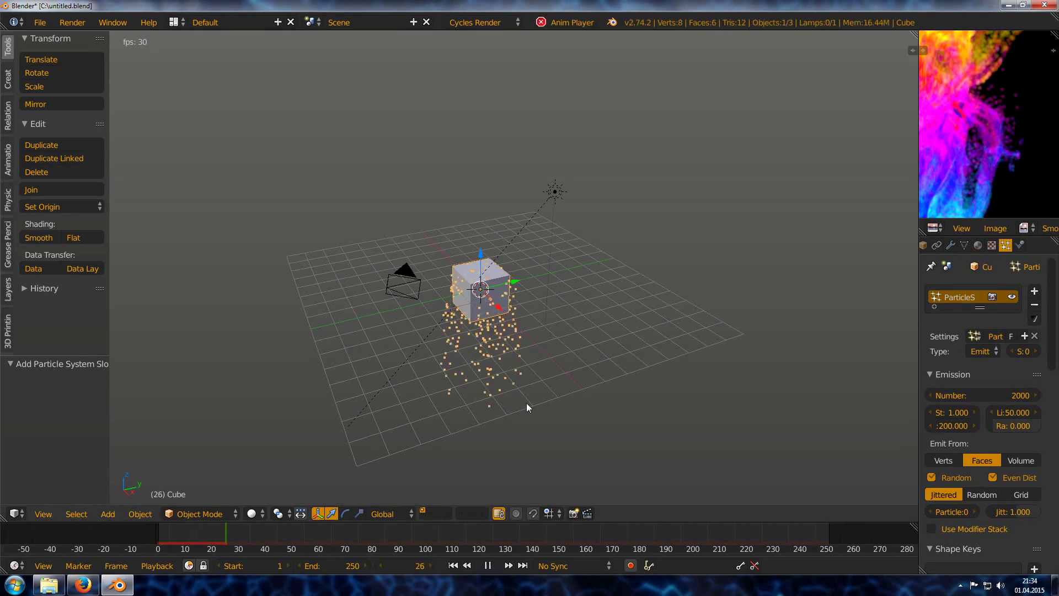
scroll(551, 369, "down", 3)
key("alt+a")
scroll(338, 296, "up", 4)
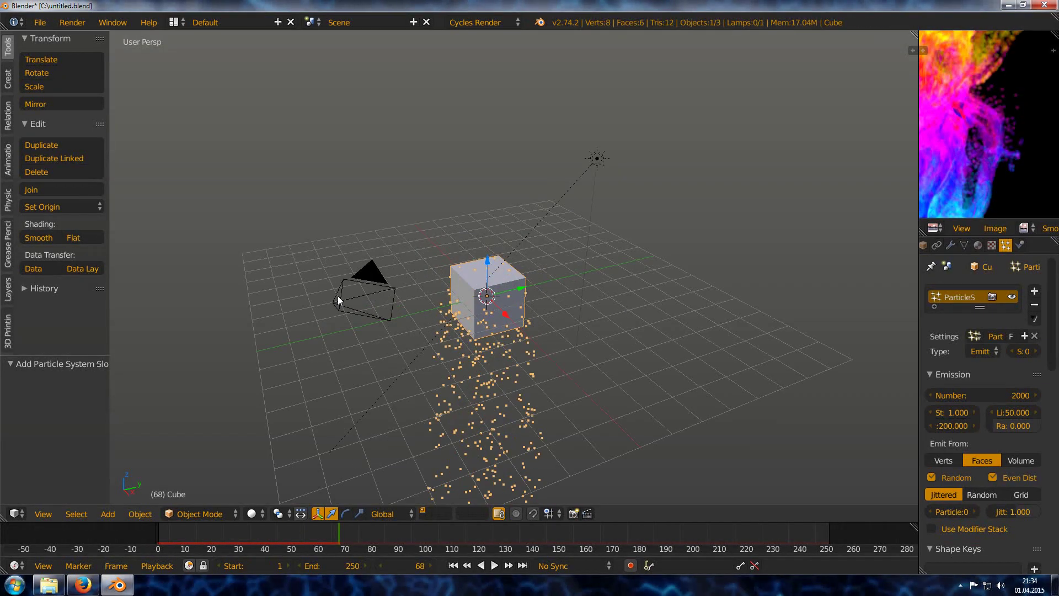
- Delete the camera from the scene
right_click(337, 296)
key("x")
left_click(408, 294)
middle_click_drag(640, 290, 553, 287)
- Switch the window to full screen, hide the 3D view's tool shelf, and widen the image and properties editors
key("alt+F11")
key("t")
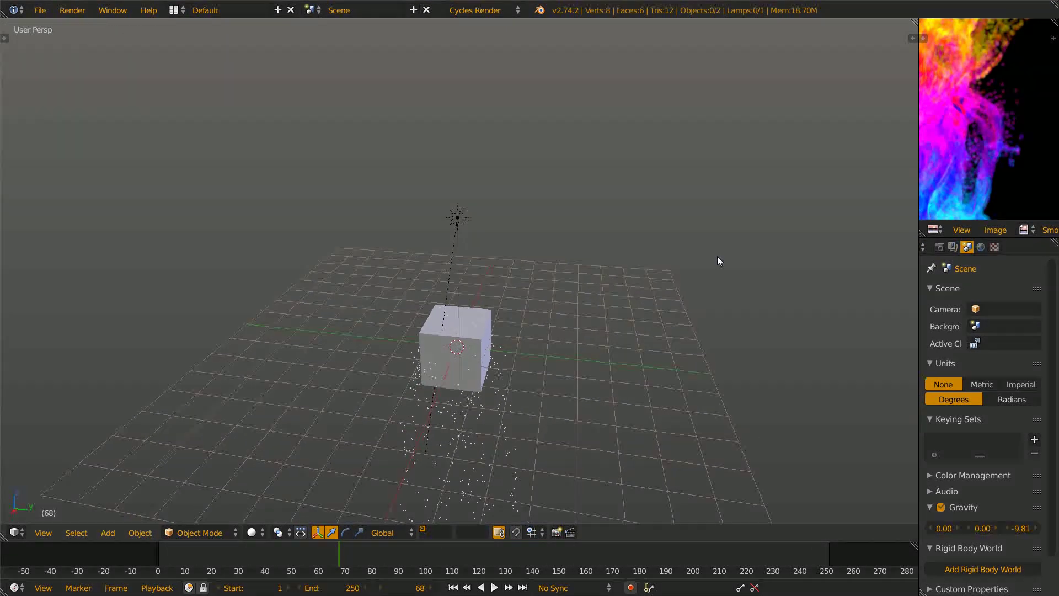
left_click_drag(919, 127, 773, 157)
- Select the lamp and review its Sun type, size and strength settings
middle_click_drag(349, 250, 457, 227)
middle_click_drag(401, 428, 498, 205)
right_click(499, 205)
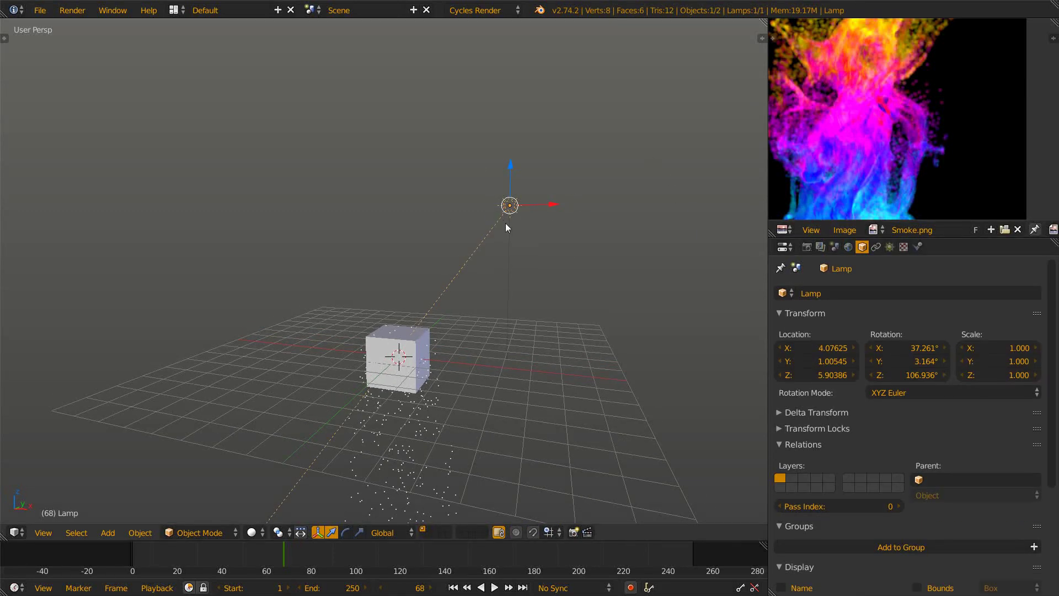
left_click(889, 247)
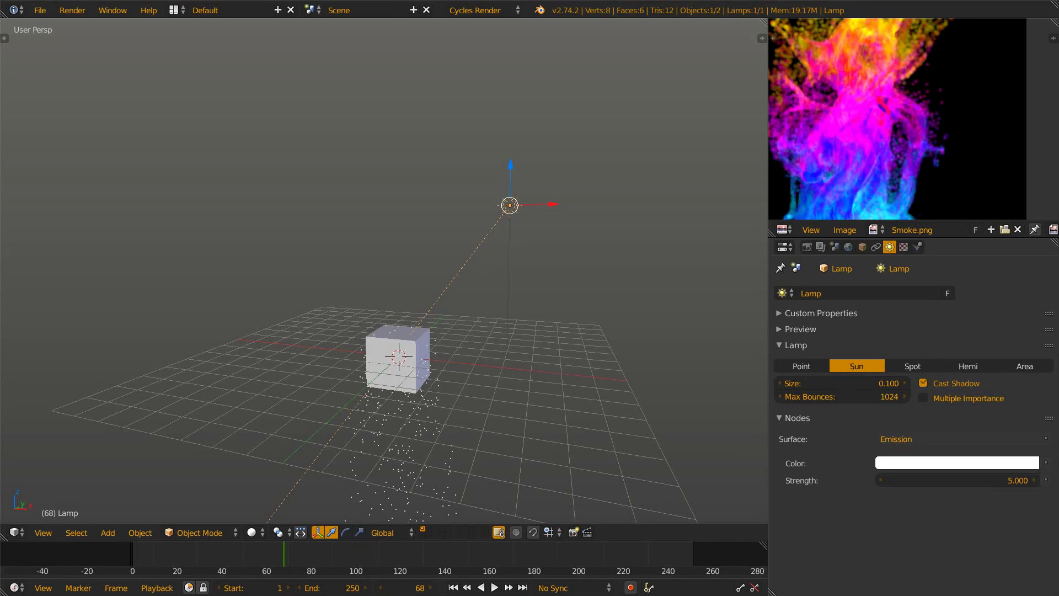
- Add a second cube mesh at the emitter's location and view it in right orthographic projection
scroll(662, 345, "down", 3)
scroll(457, 337, "up", 2)
middle_click_drag(676, 342, 507, 280)
key("shift+a")
mouse_move(250, 289)
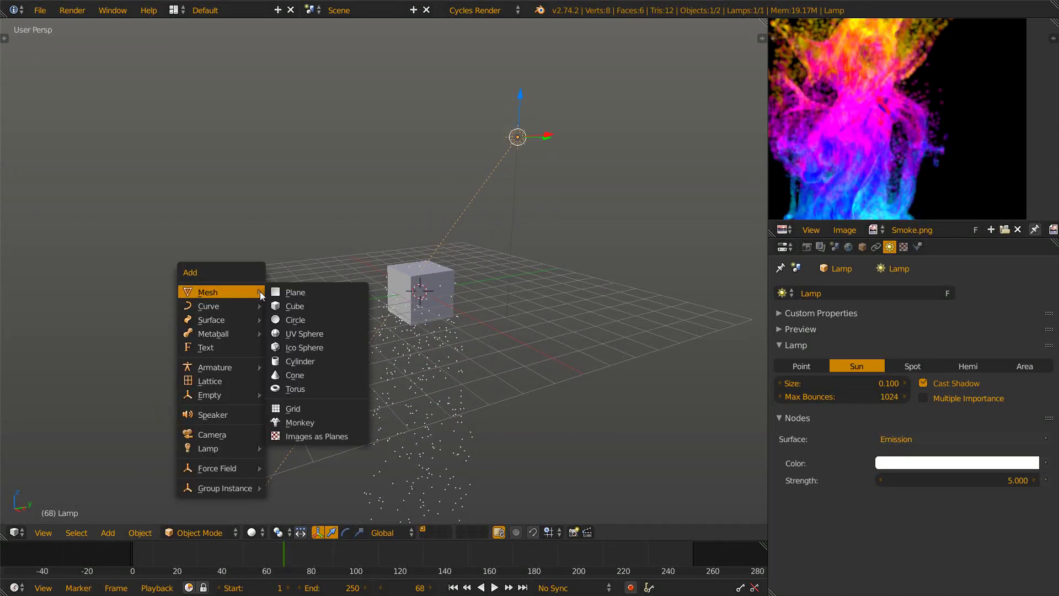
left_click(292, 306)
key("KP_3")
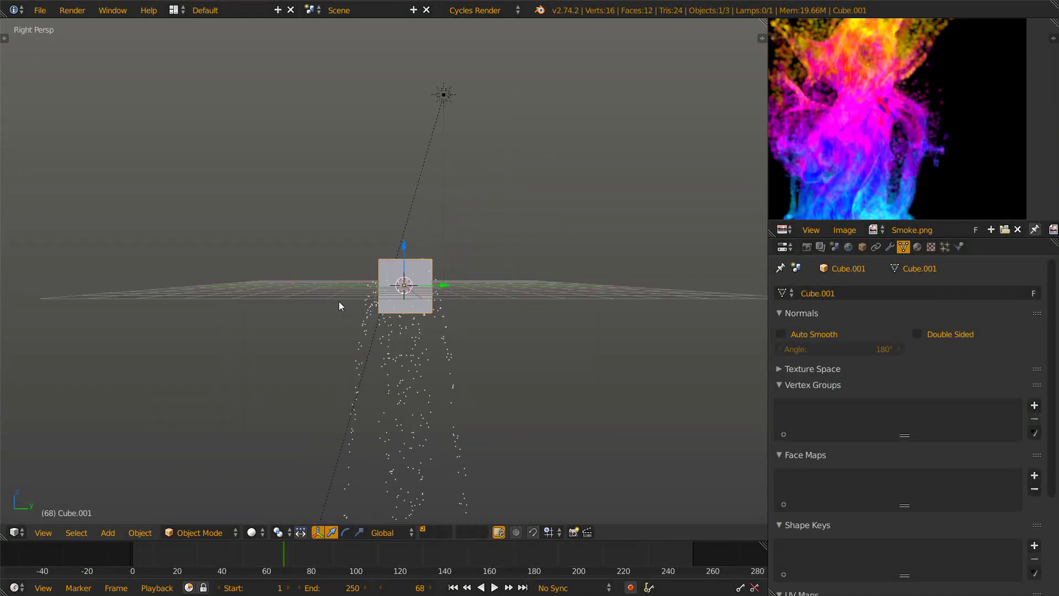
key("KP_5")
- Scale the new cube up uniformly to about 3.2 times its size around the emitter
key("s")
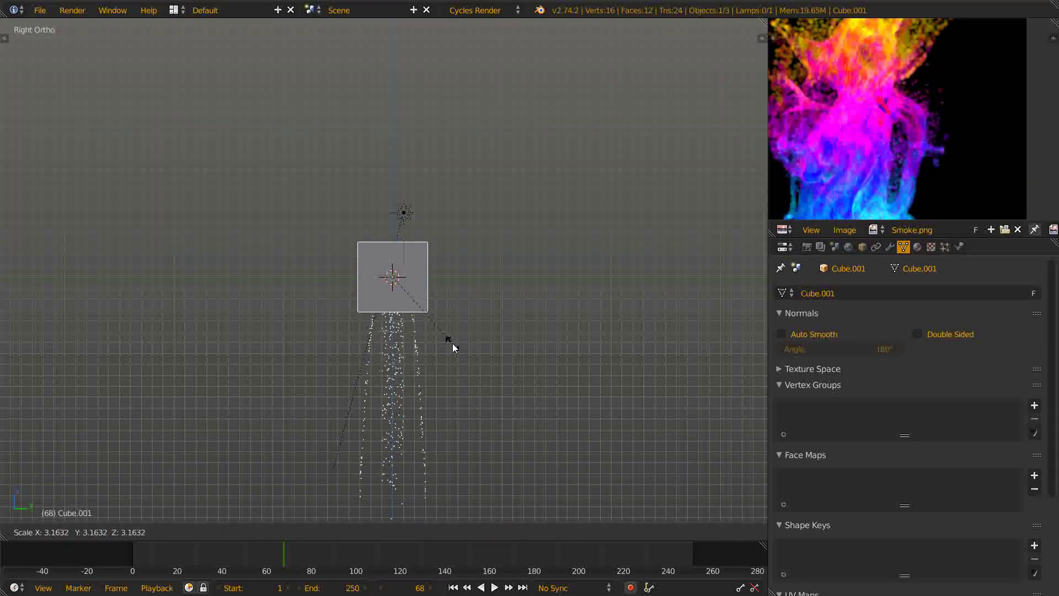
left_click(450, 341)
scroll(438, 335, "down", 6)
key("s")
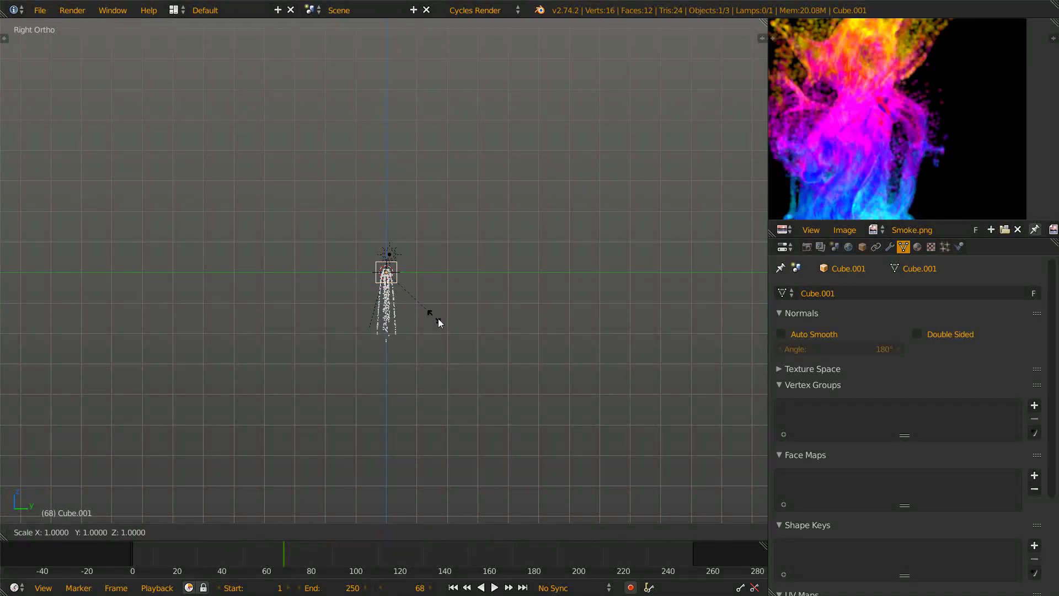
right_click(550, 350)
- Stretch the new cube along Z into a tall box and lower it over the falling particles
key("s")
key("z")
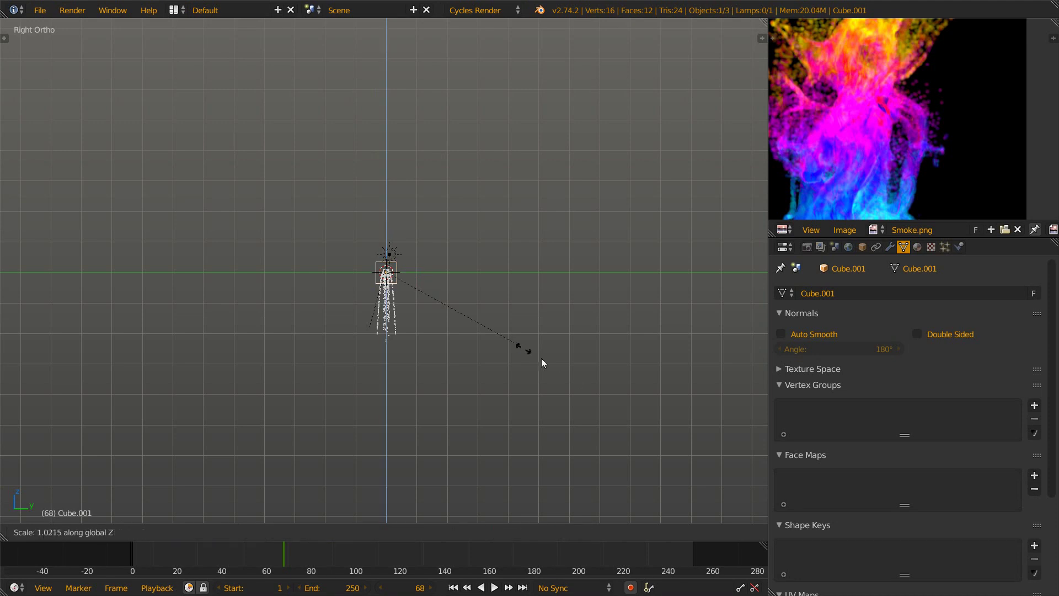
left_click(236, 449)
scroll(414, 331, "up", 5)
key("g")
key("z")
left_click(428, 366)
- Widen the tall box by a factor of about 1.3 in X and Y, excluding Z
key("s")
key("shift+z")
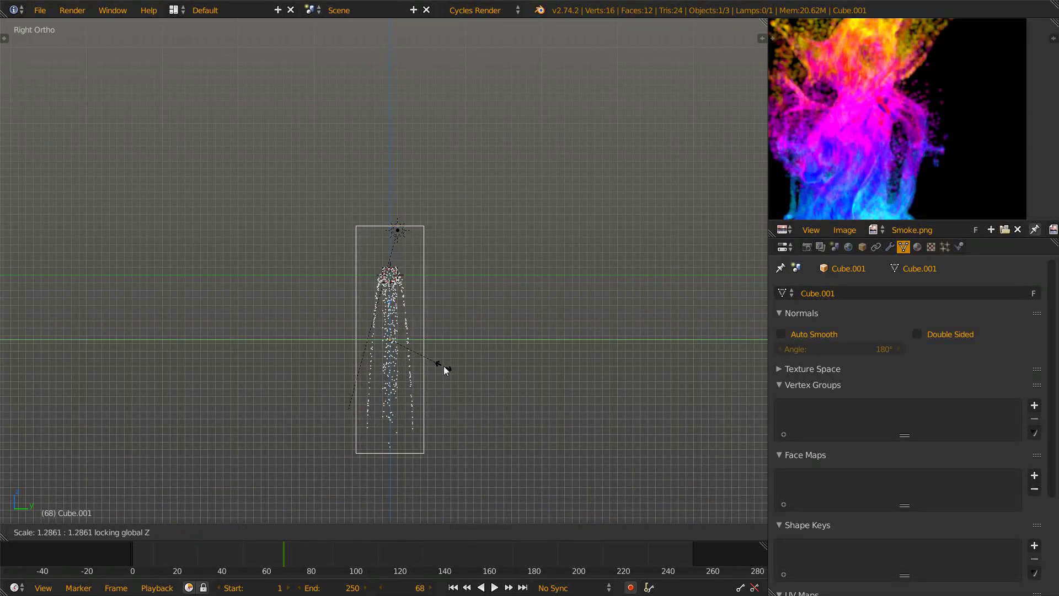
left_click(449, 367)
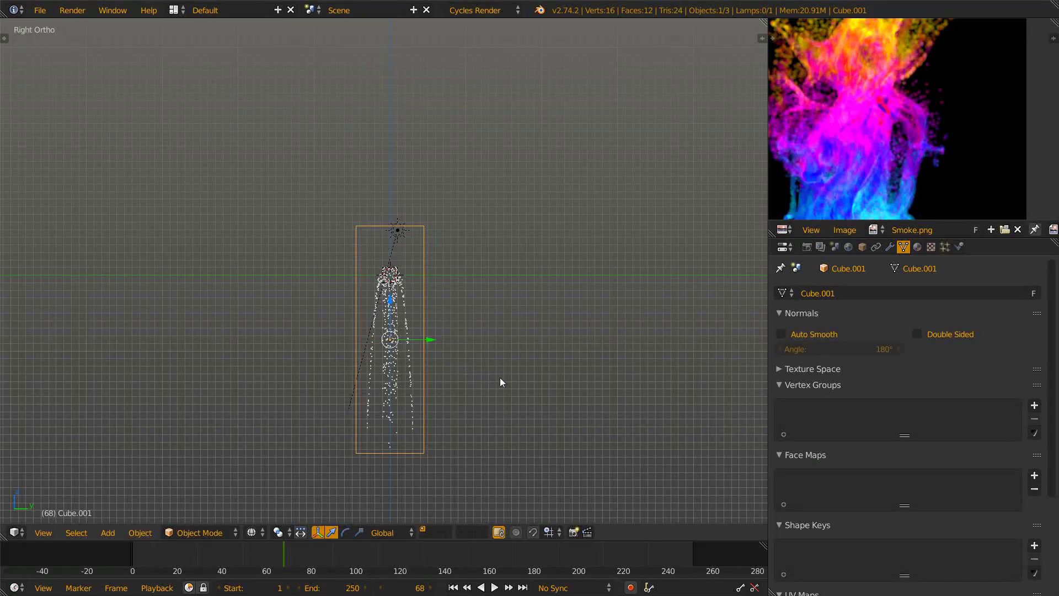
- Shorten the box along Z and lower it so its upper face sits just above the emitter cube
key("s")
key("z")
left_click(480, 371)
key("g")
key("z")
left_click(482, 384)
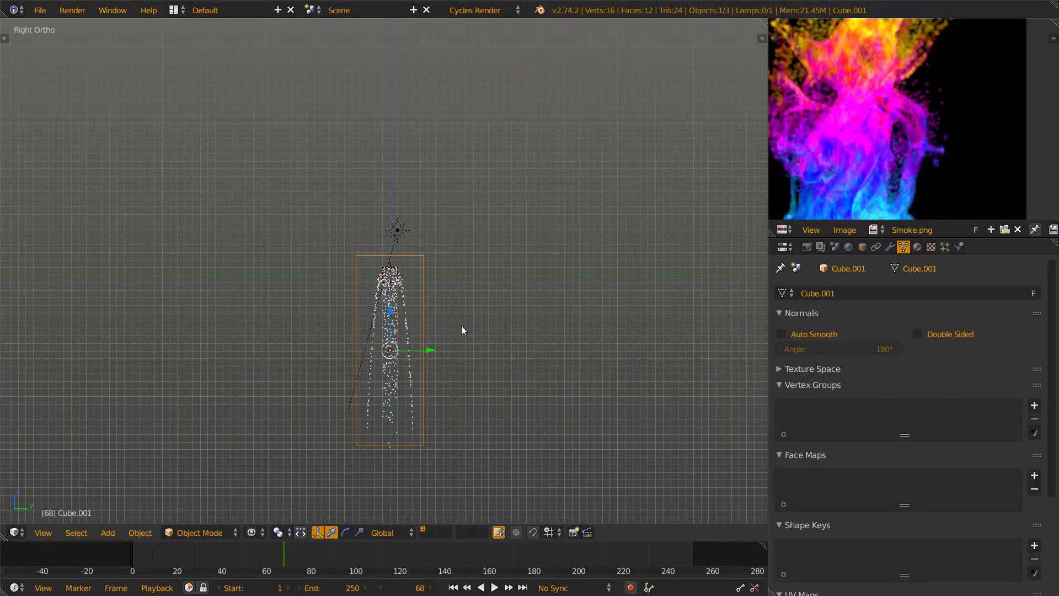
scroll(444, 326, "up", 3)
middle_click_drag(428, 390, 418, 296, "shift")
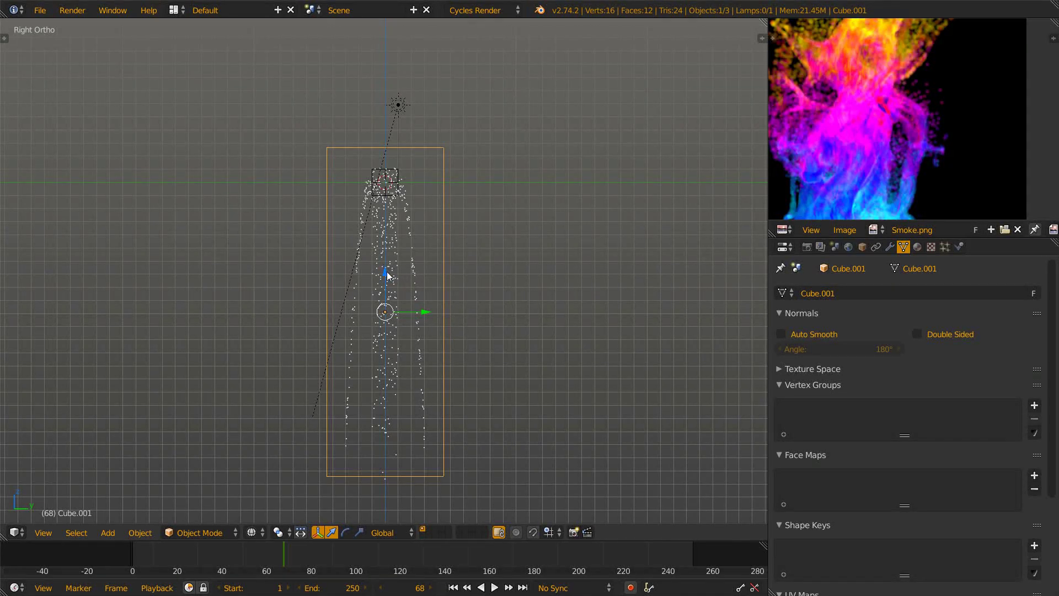
left_click_drag(388, 274, 390, 293)
- Apply the tall box's scale and location transforms
key("ctrl+a")
left_click(419, 313)
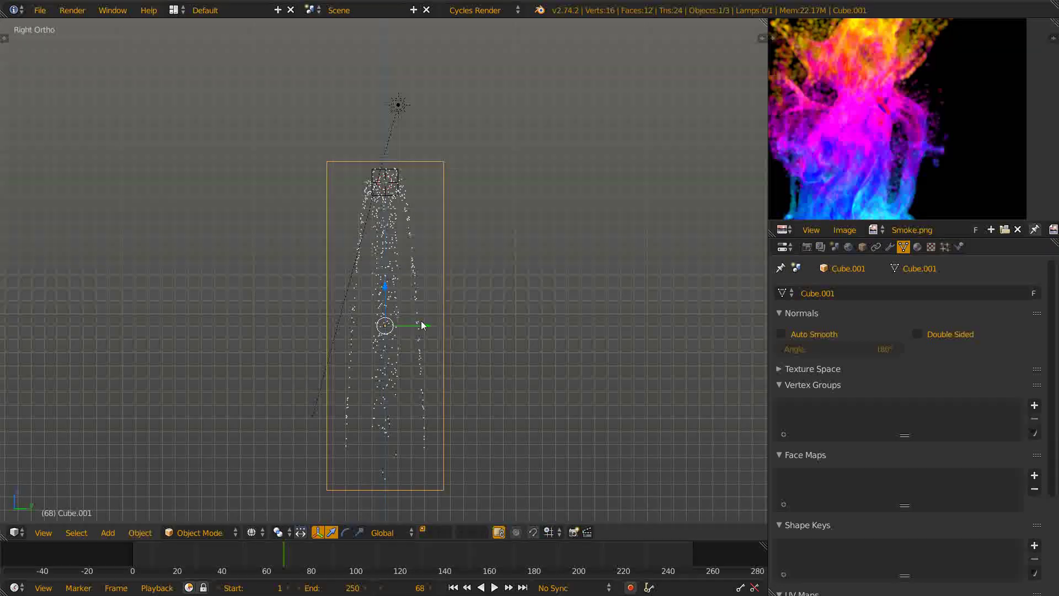
key("ctrl+a")
left_click(415, 293)
- Close the reference image area and turn the properties area into a node editor with its sidebar hidden
middle_click_drag(434, 288, 490, 282)
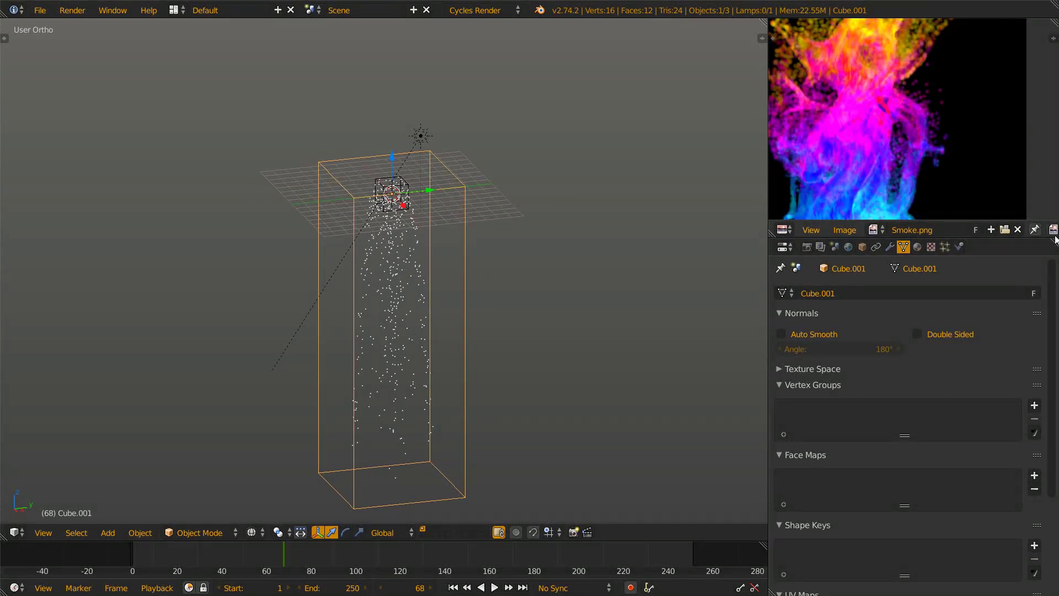
left_click_drag(1053, 241, 1027, 177)
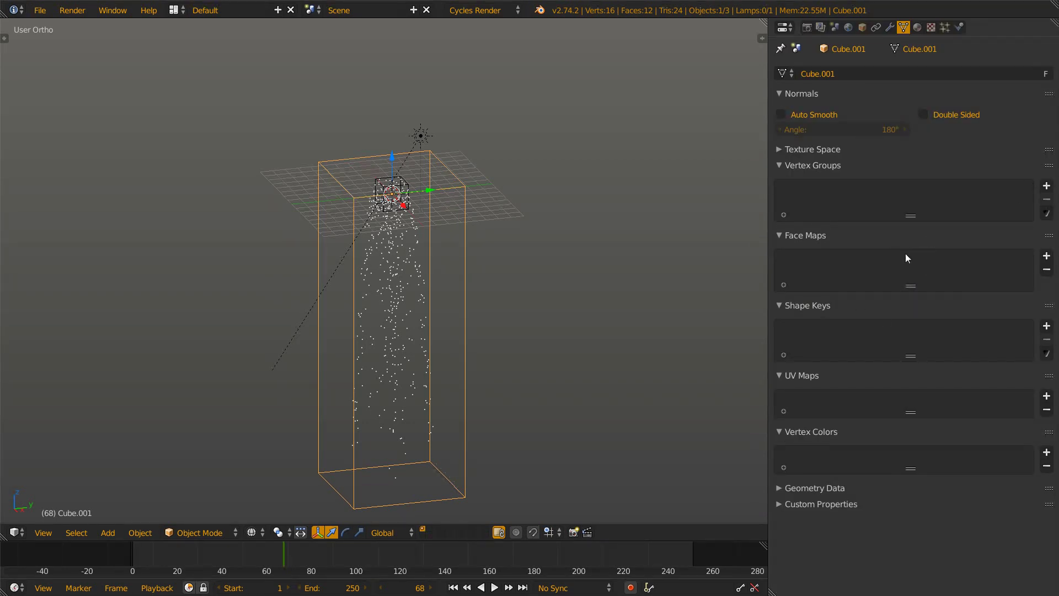
key("shift+F3")
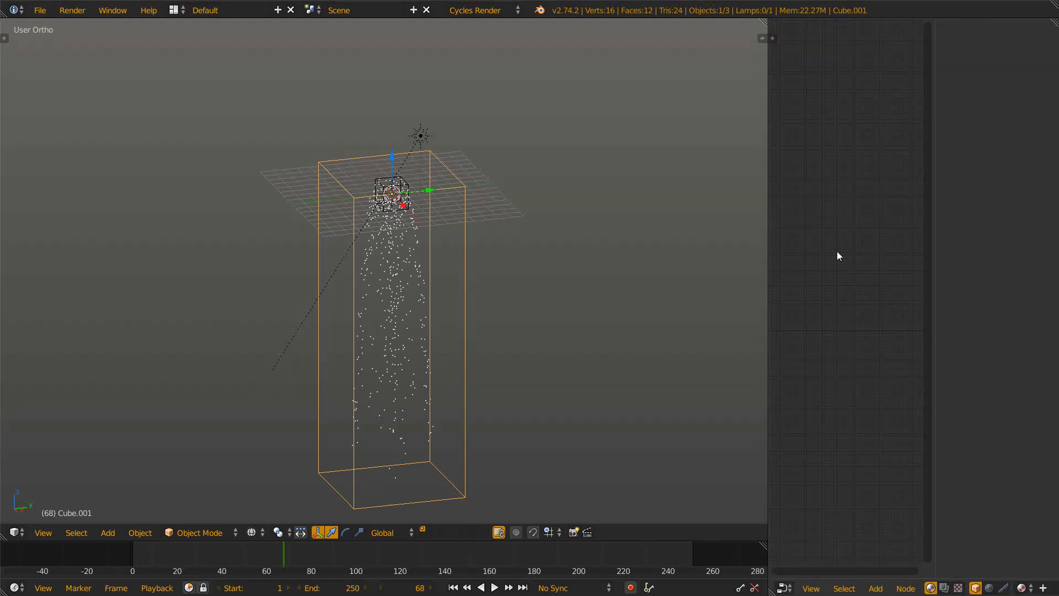
key("n")
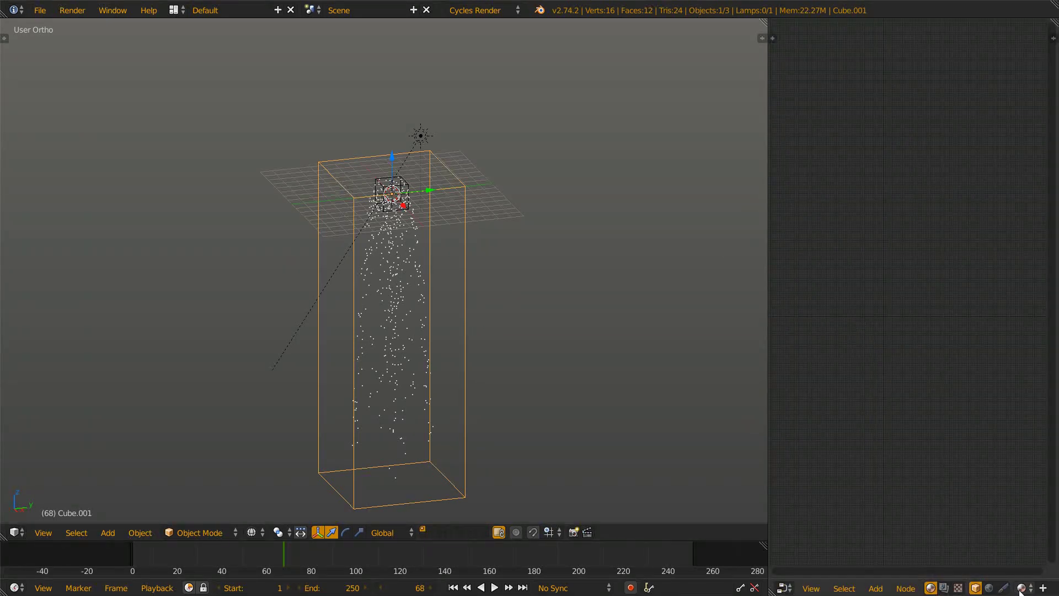
- Create a new material for the tall box and delete its default Diffuse BSDF node
middle_click_drag(1053, 588, 960, 588)
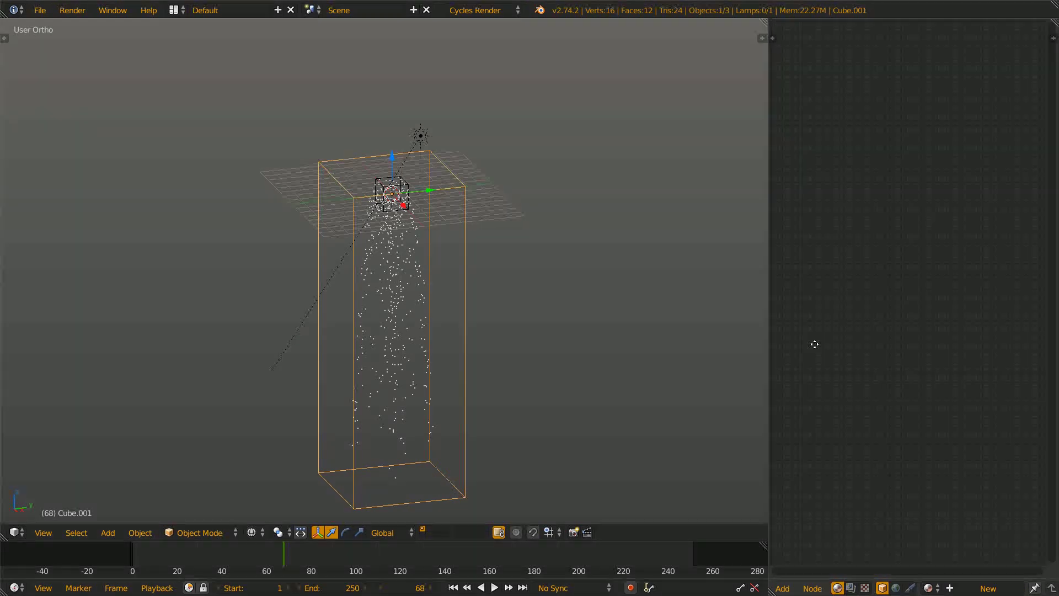
left_click(988, 588)
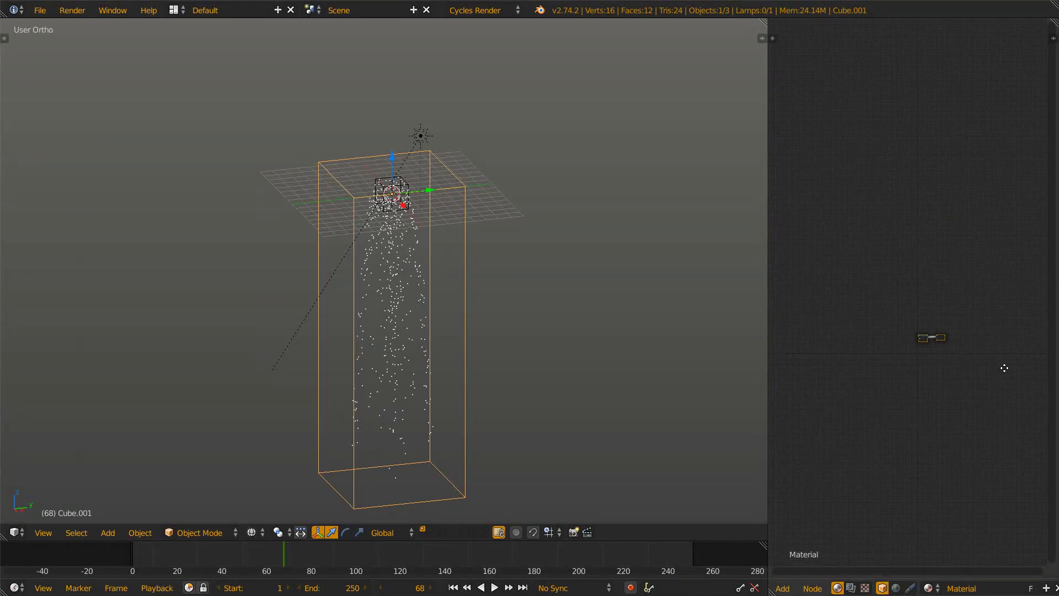
scroll(932, 398, "up", 8)
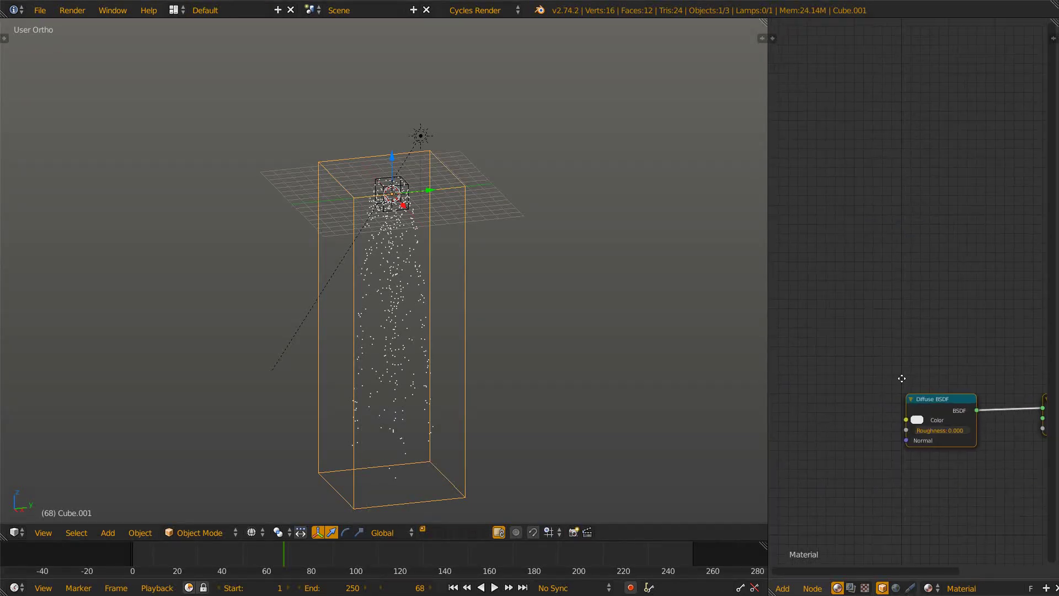
key("x")
scroll(896, 348, "down", 2)
middle_click_drag(892, 337, 827, 325)
scroll(829, 333, "up", 4)
- Add a Volume Scatter shader node and connect its output to the Material Output's Volume input
key("shift+a")
mouse_move(802, 366)
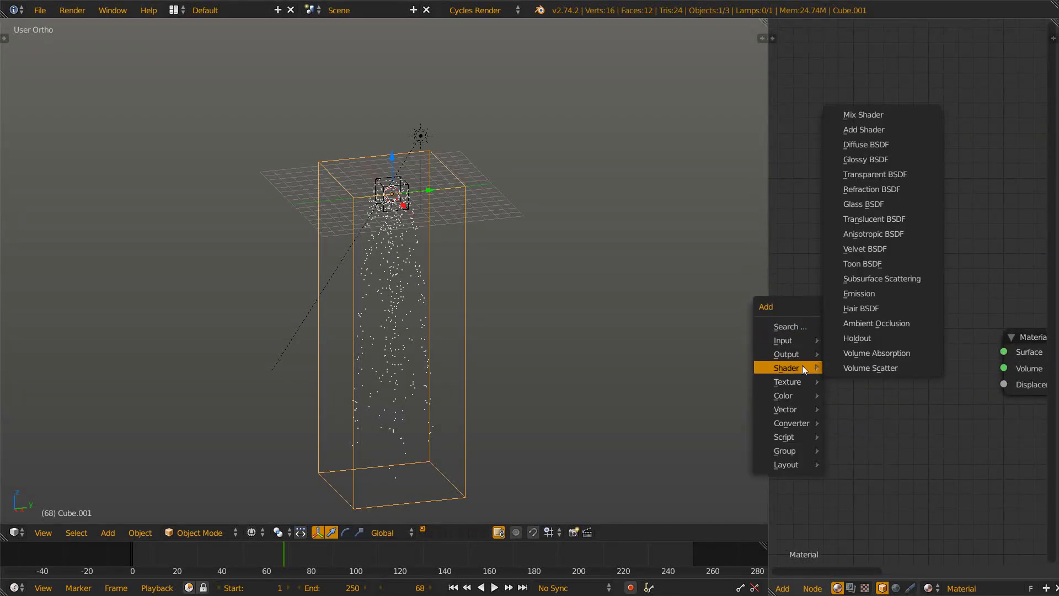
left_click(867, 367)
left_click_drag(937, 371, 1004, 368)
mouse_move(902, 346)
left_mouse_down()
mouse_move(908, 362)
mouse_move(906, 335)
left_mouse_up()
middle_click_drag(838, 355, 966, 344)
scroll(941, 354, "down", 2)
scroll(900, 361, "up", 1)
middle_click_drag(867, 361, 847, 351)
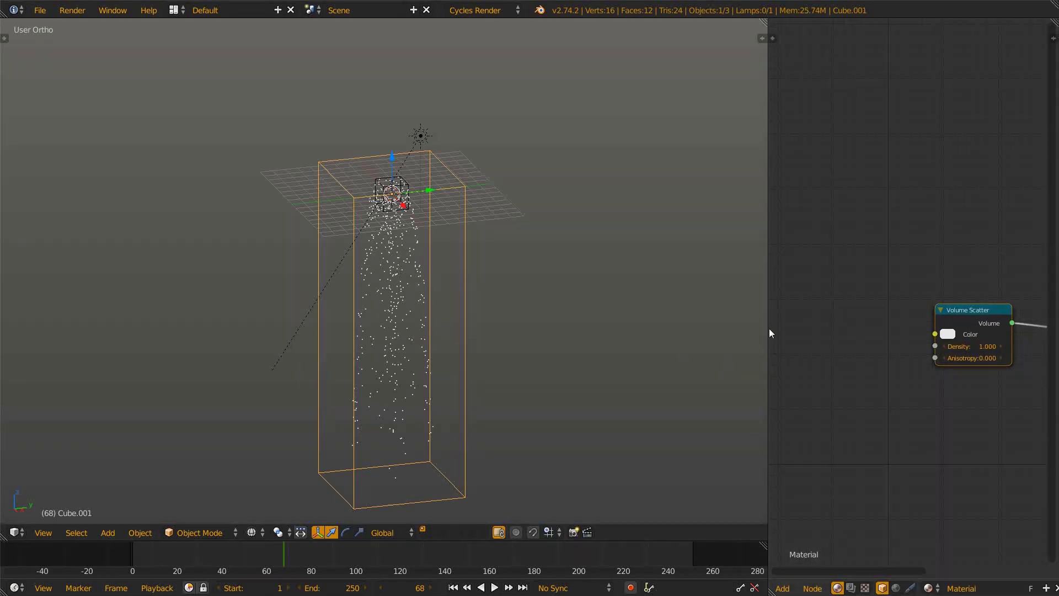
left_click_drag(984, 332, 978, 329)
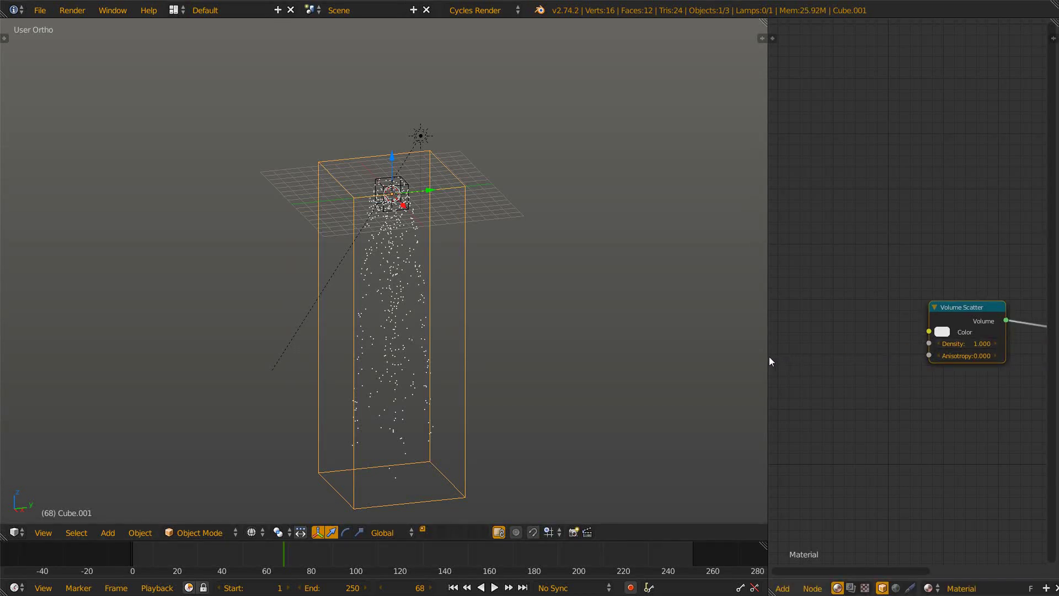
- Widen the node editor area and arrange the Volume Scatter and Material Output nodes side by side
left_click_drag(768, 359, 439, 376)
middle_click_drag(803, 330, 825, 307)
middle_click_drag(913, 315, 879, 320)
mouse_move(793, 300)
left_mouse_down()
mouse_move(803, 313)
mouse_move(792, 307)
left_mouse_up()
left_click_drag(915, 309, 901, 286)
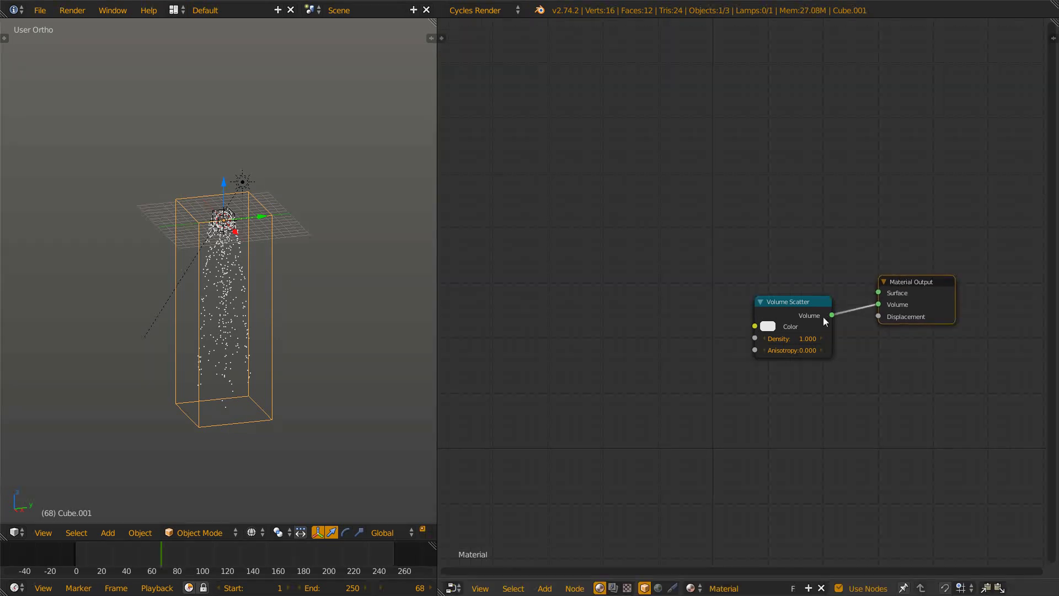
- Preview the box's volume in rendered shading, and return the 3D view to solid shading
scroll(223, 274, "up", 3)
key("shift+z")
mouse_move(336, 239)
middle_mouse_down()
mouse_move(249, 250)
mouse_move(184, 225)
mouse_move(134, 230)
mouse_move(118, 260)
mouse_move(366, 225)
mouse_move(402, 177)
mouse_move(219, 280)
middle_mouse_up()
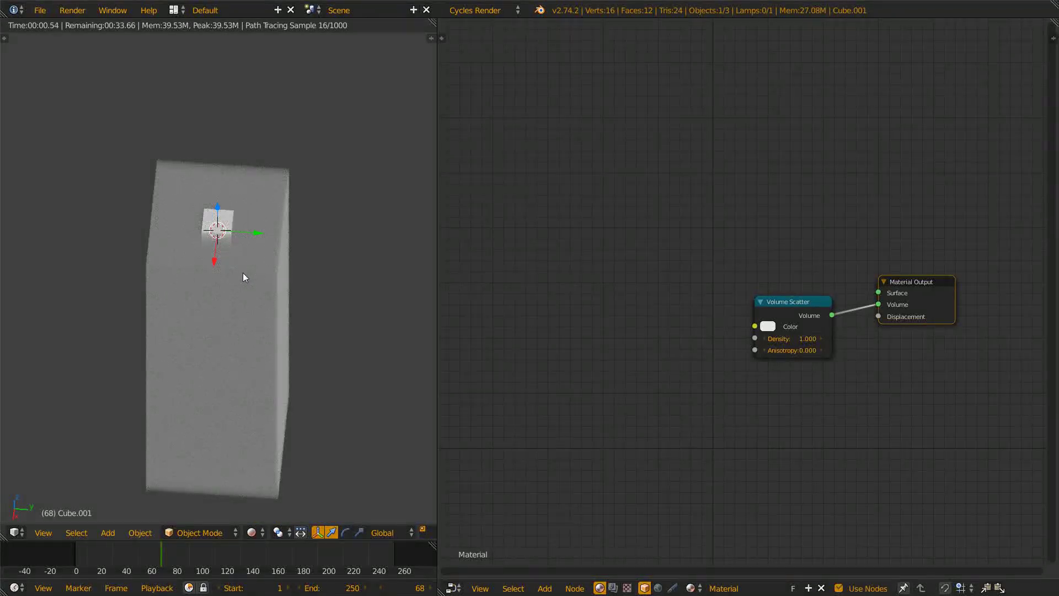
key("shift+z")
mouse_move(329, 298)
middle_mouse_down()
mouse_move(336, 334)
mouse_move(343, 304)
middle_mouse_up()
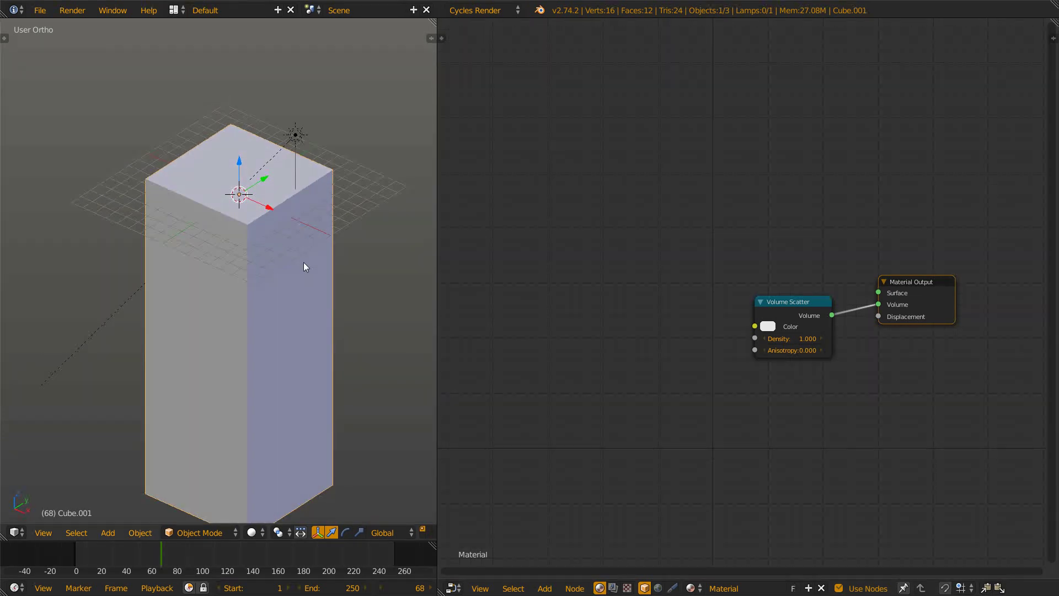
- Add a Point Density texture node and place it before the Volume Scatter node
middle_click_drag(681, 217, 714, 183)
key("shift+a")
mouse_move(552, 257)
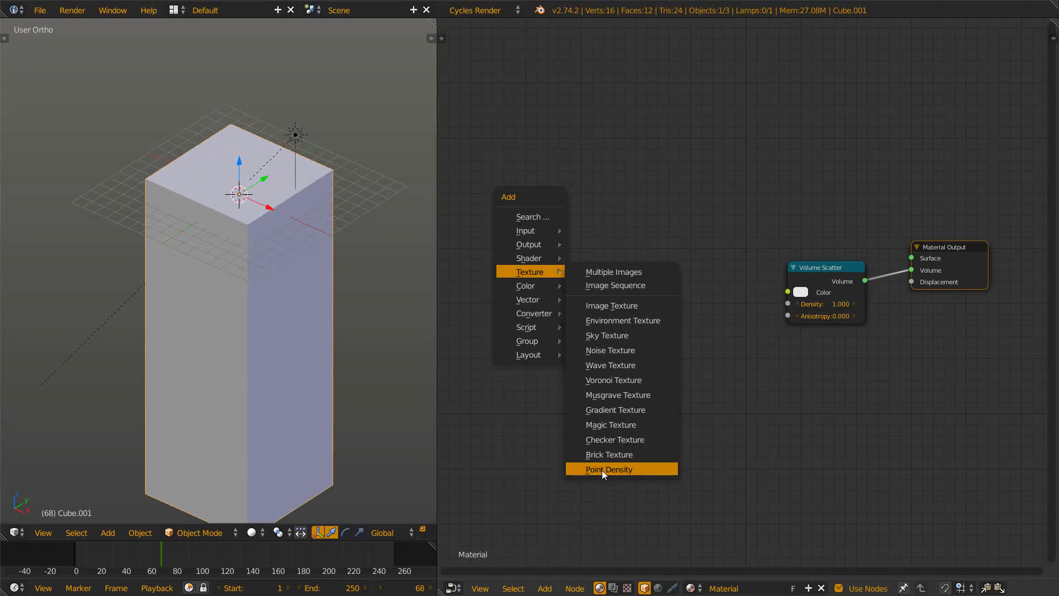
left_click(601, 465)
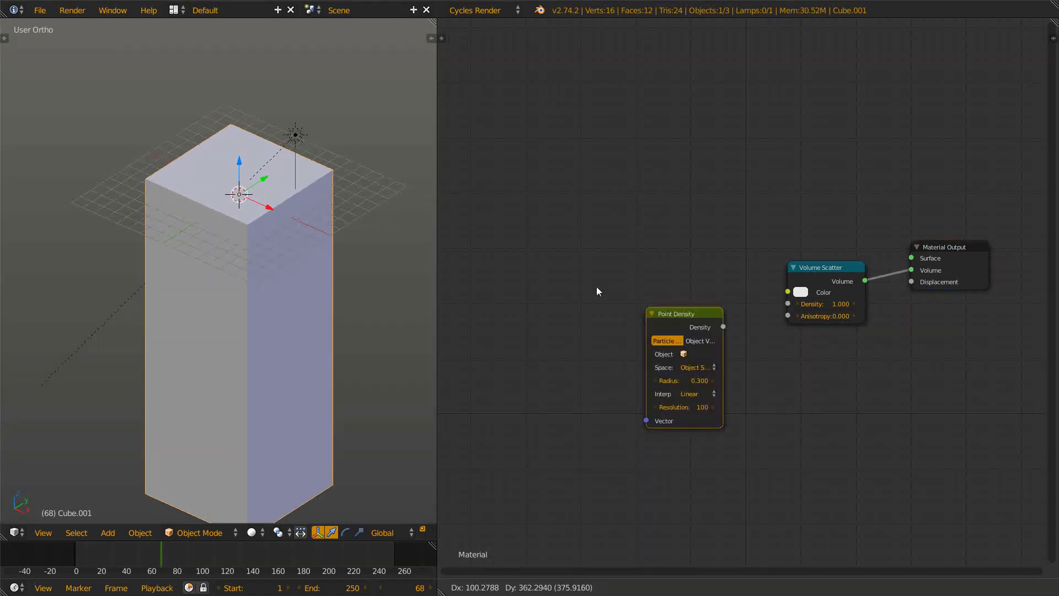
left_click(573, 246)
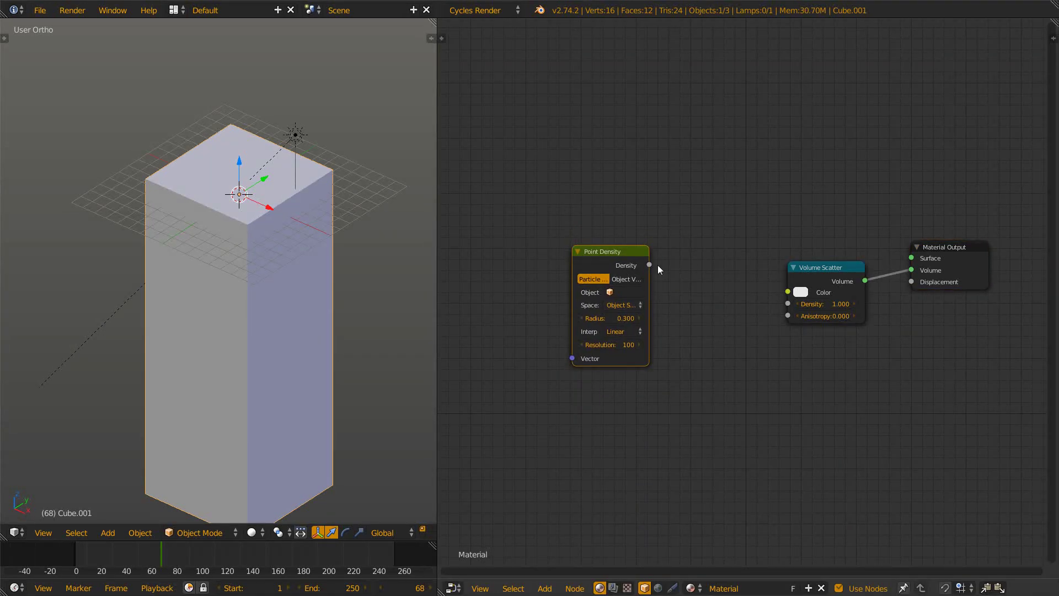
- Widen the Point Density node so its option labels fit, and reposition it beside the Volume Scatter node
middle_click_drag(537, 252, 598, 239)
middle_click_drag(667, 247, 614, 239)
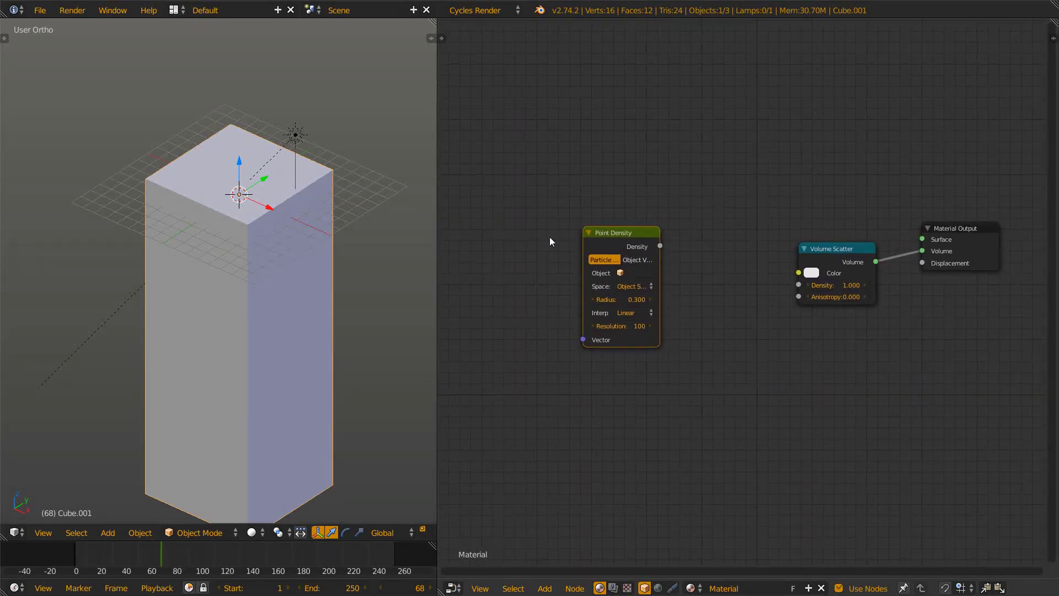
left_click_drag(584, 246, 452, 250)
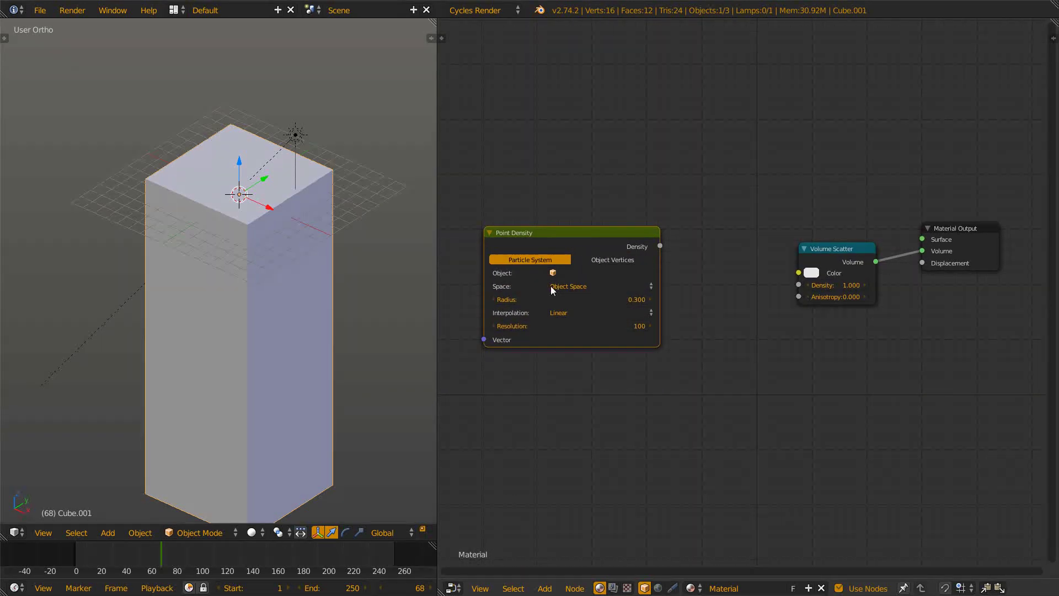
left_click_drag(538, 235, 560, 263)
mouse_move(684, 264)
left_mouse_down()
mouse_move(708, 282)
mouse_move(665, 257)
mouse_move(700, 262)
mouse_move(656, 275)
mouse_move(728, 293)
mouse_move(730, 271)
mouse_move(668, 265)
left_mouse_up()
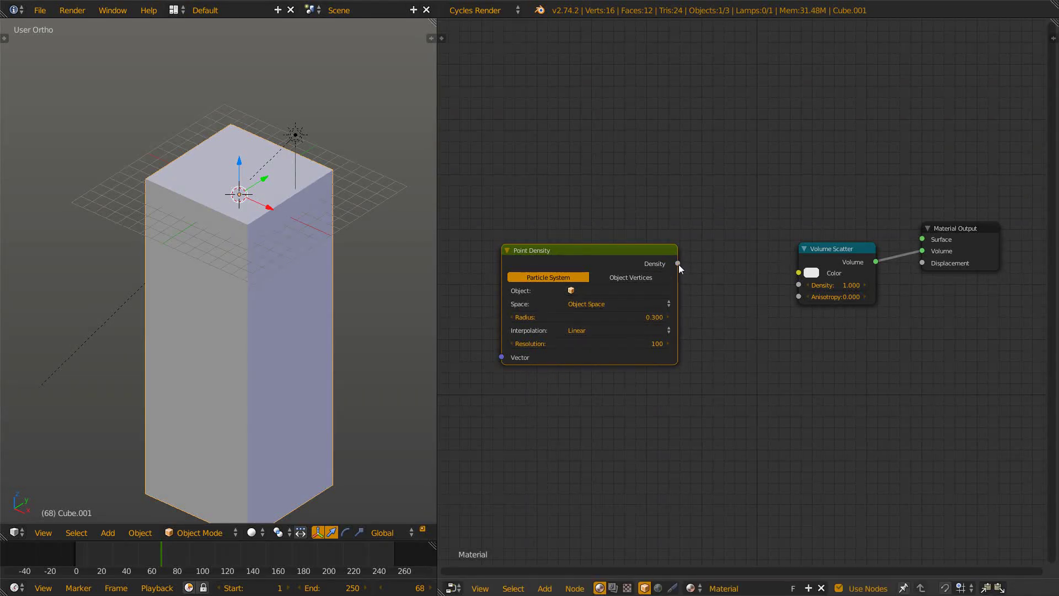
- Connect the Point Density node's Density output to the Volume Scatter node's Density input
left_click_drag(678, 264, 643, 256)
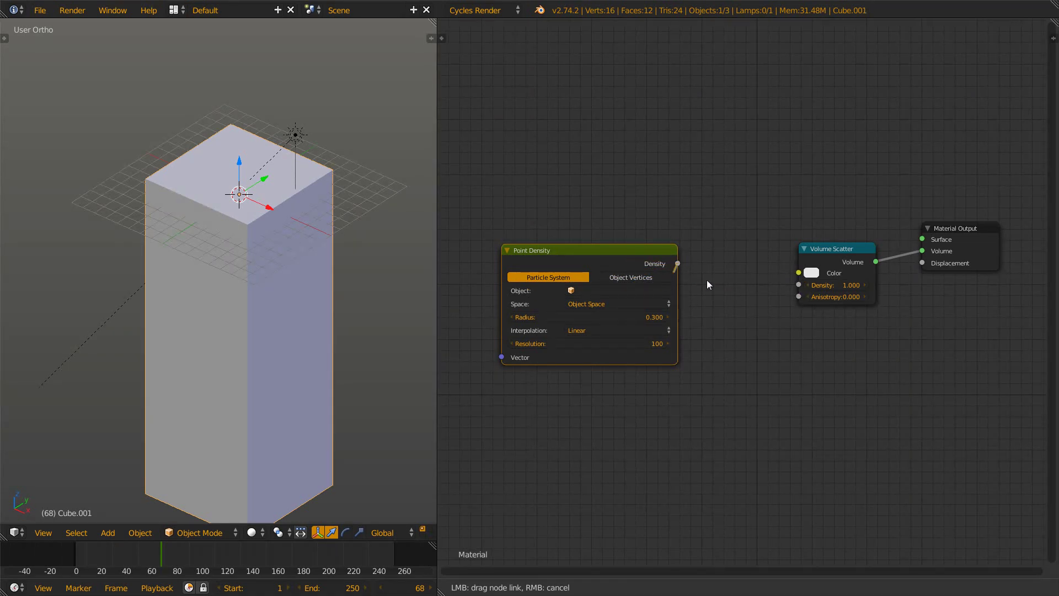
left_click_drag(789, 300, 797, 284)
left_click_drag(849, 249, 818, 245)
- Set the Point Density node's object to Cube and its particle system to ParticleSystem
middle_click_drag(816, 244, 957, 234)
scroll(739, 275, "up", 2)
left_click(742, 273)
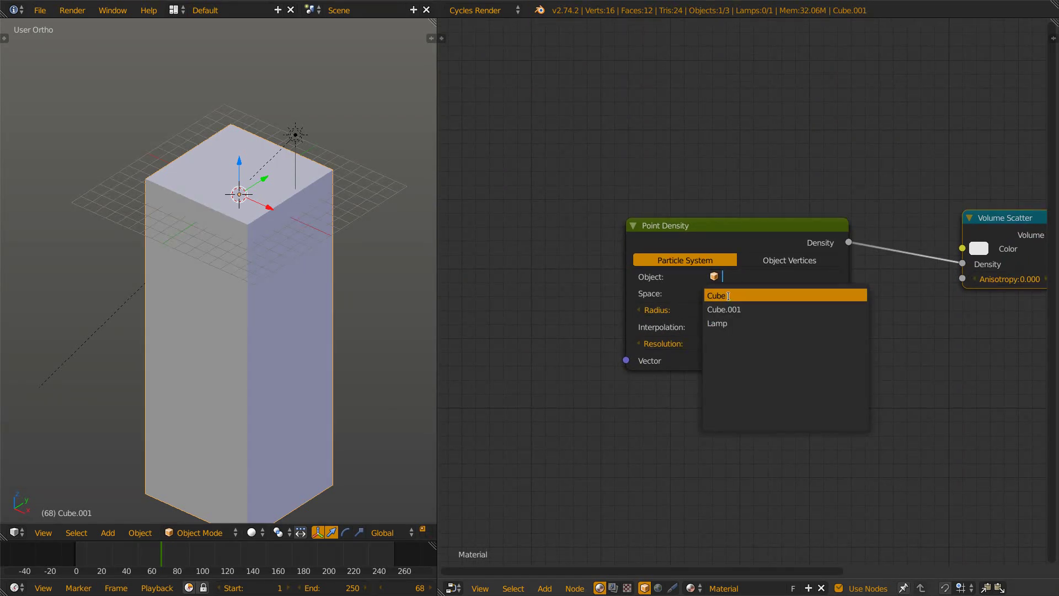
left_click(726, 297)
left_click(742, 294)
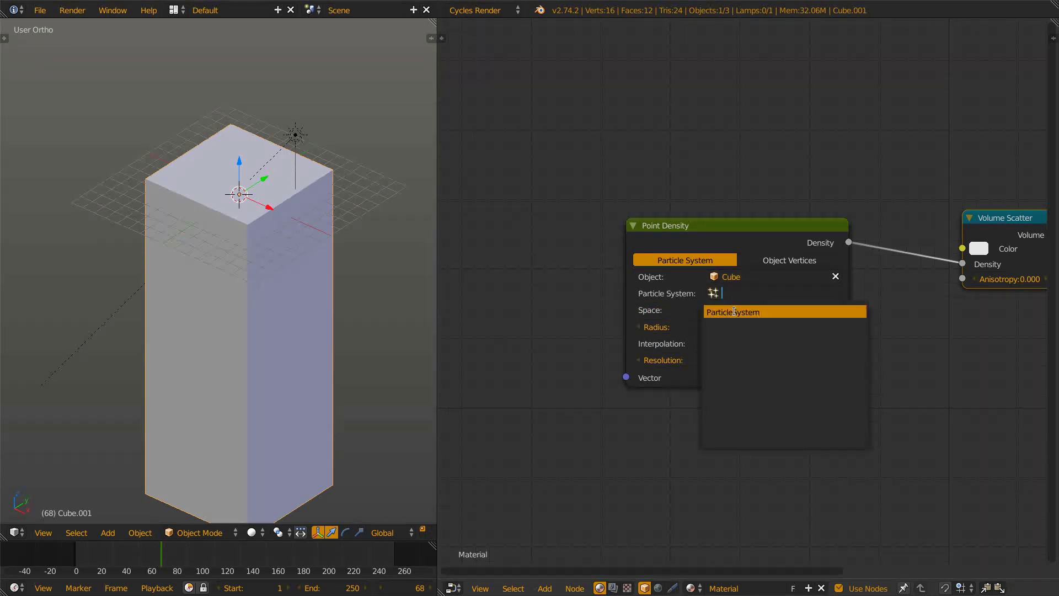
left_click(739, 312)
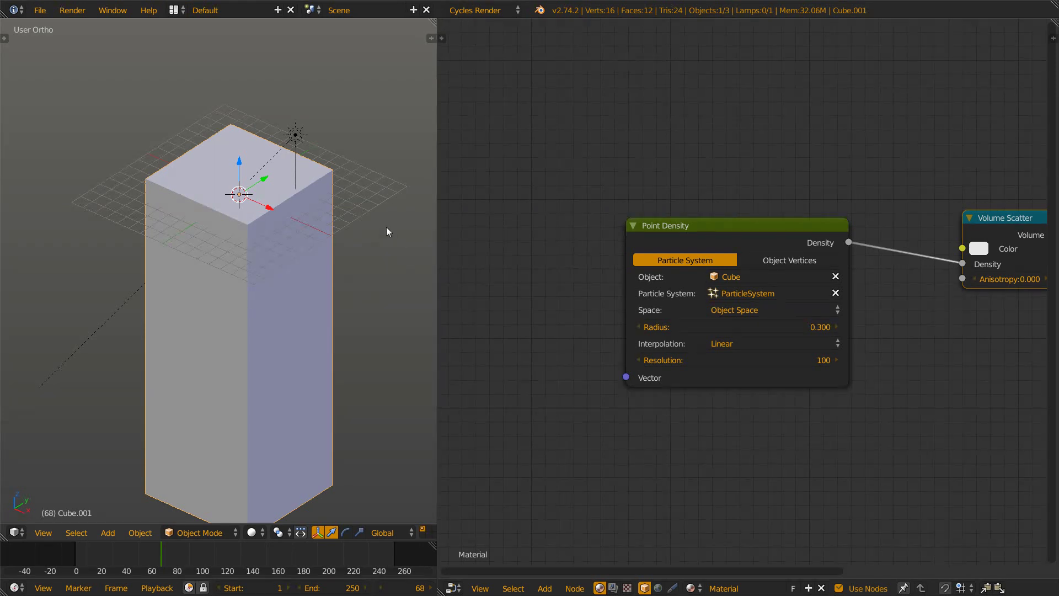
- Switch the 3D view to rendered shading and check the point density volume from another angle
middle_click_drag(364, 293, 375, 283)
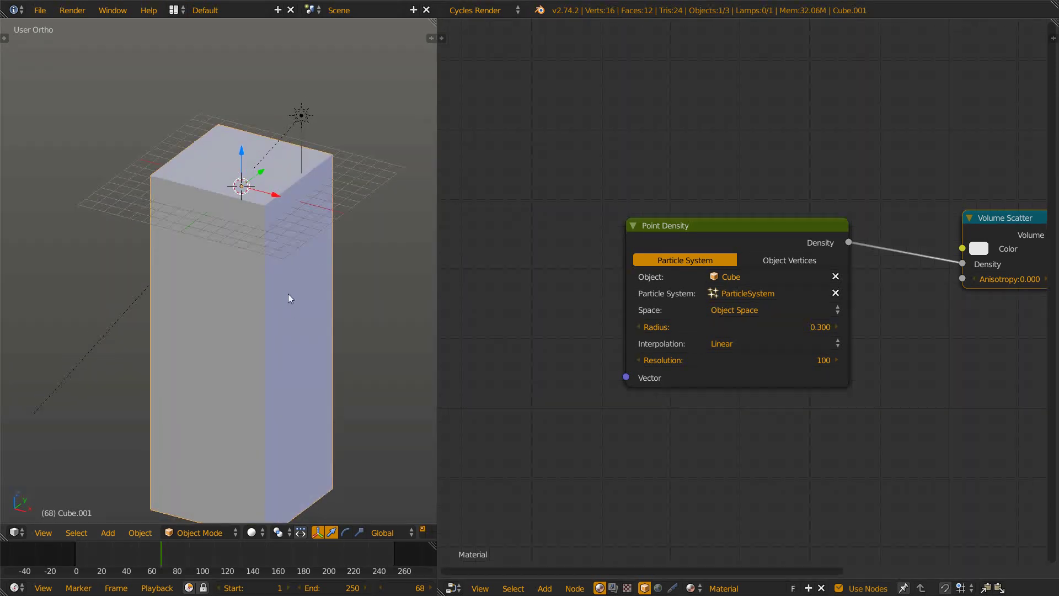
key("shift+z")
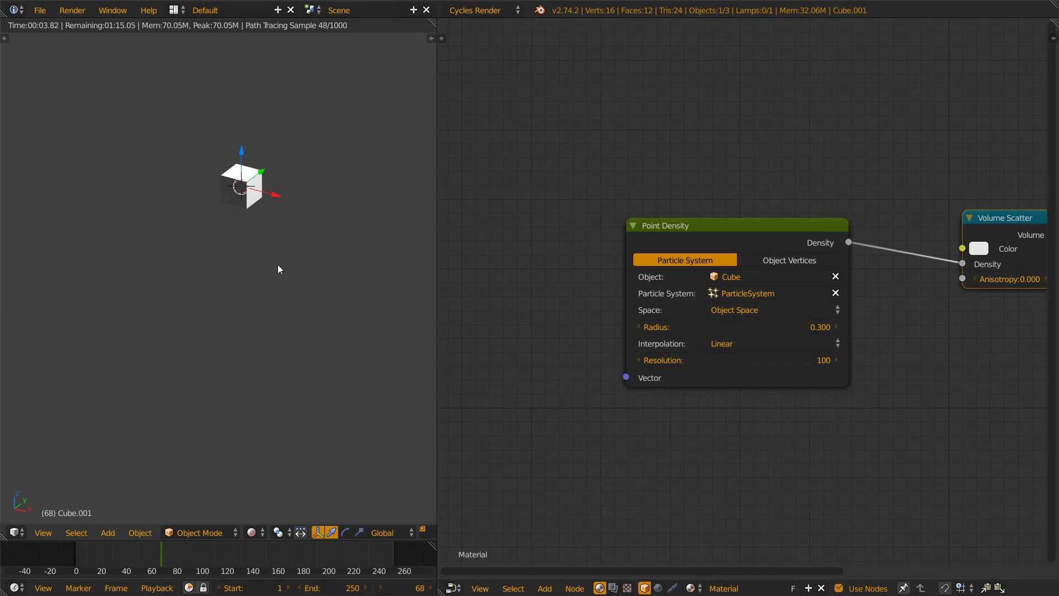
middle_click_drag(265, 176, 223, 202)
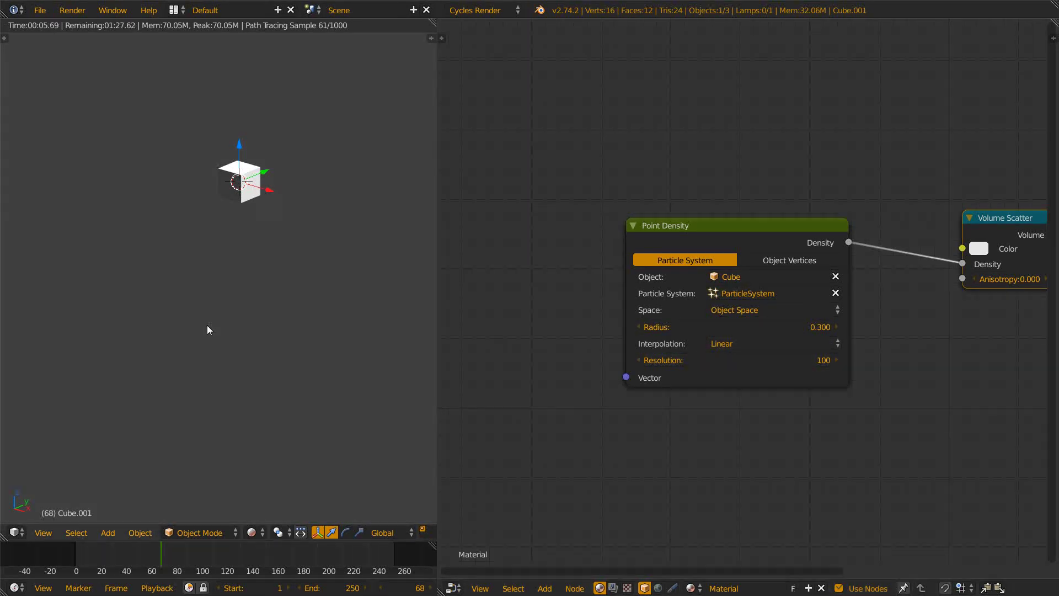
- Turn the node editor area into the render properties and set the Cycles device to CPU
key("shift+F6")
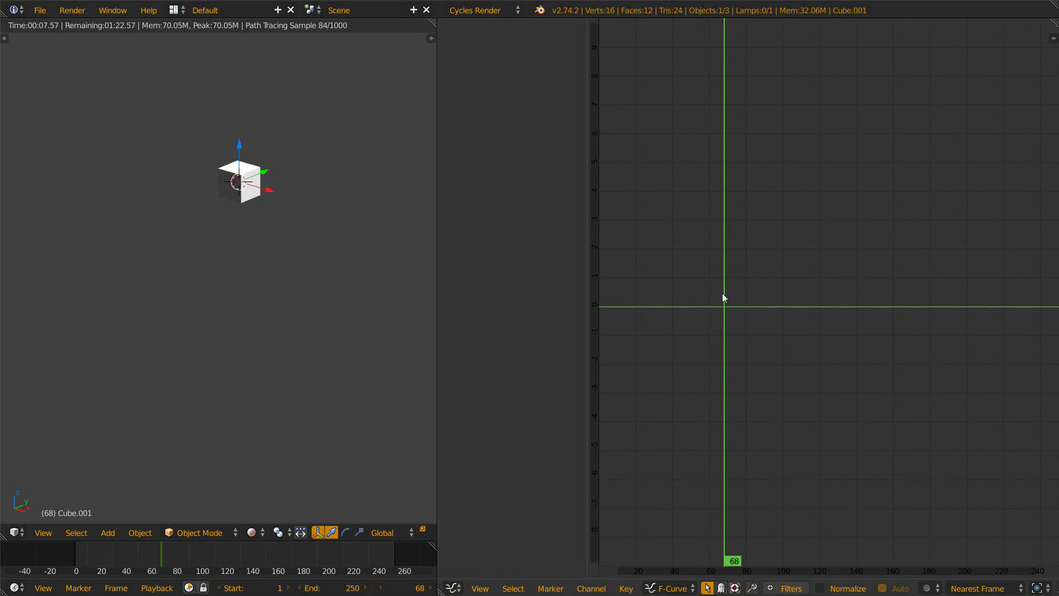
key("shift+F7")
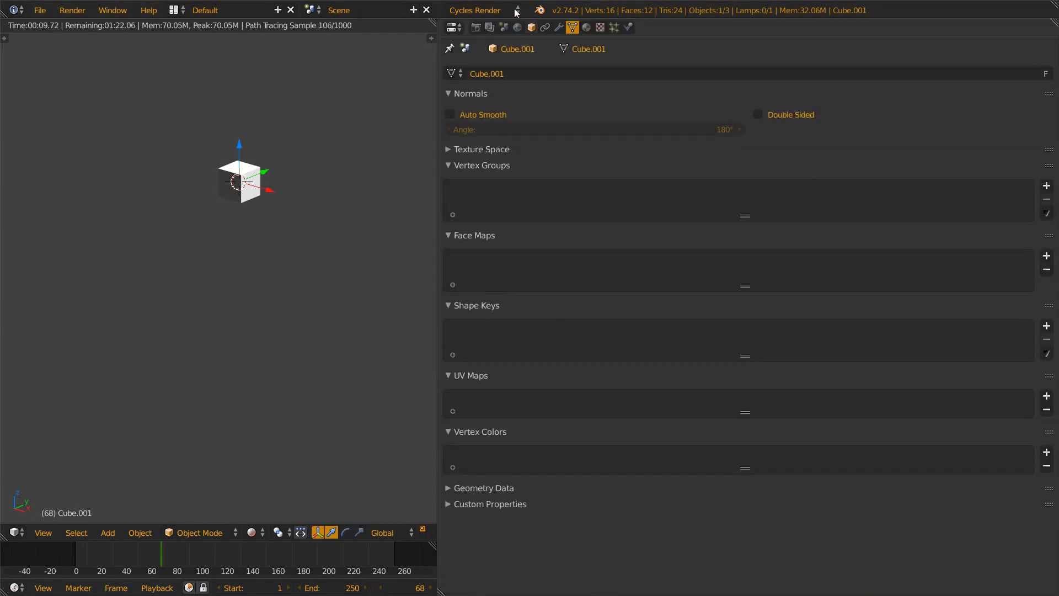
left_click(476, 27)
left_click(677, 84)
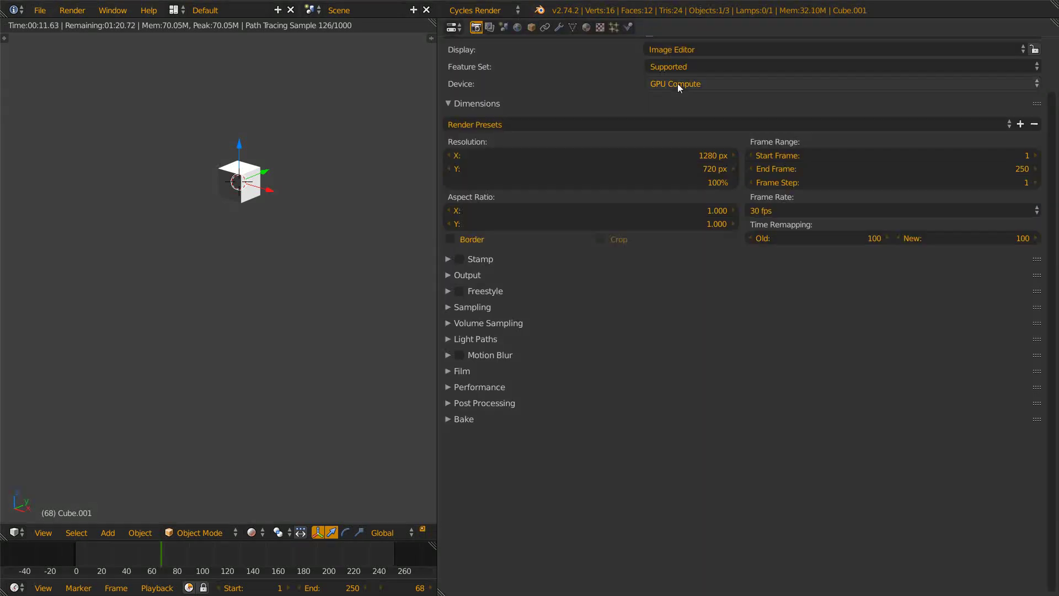
left_click(660, 66)
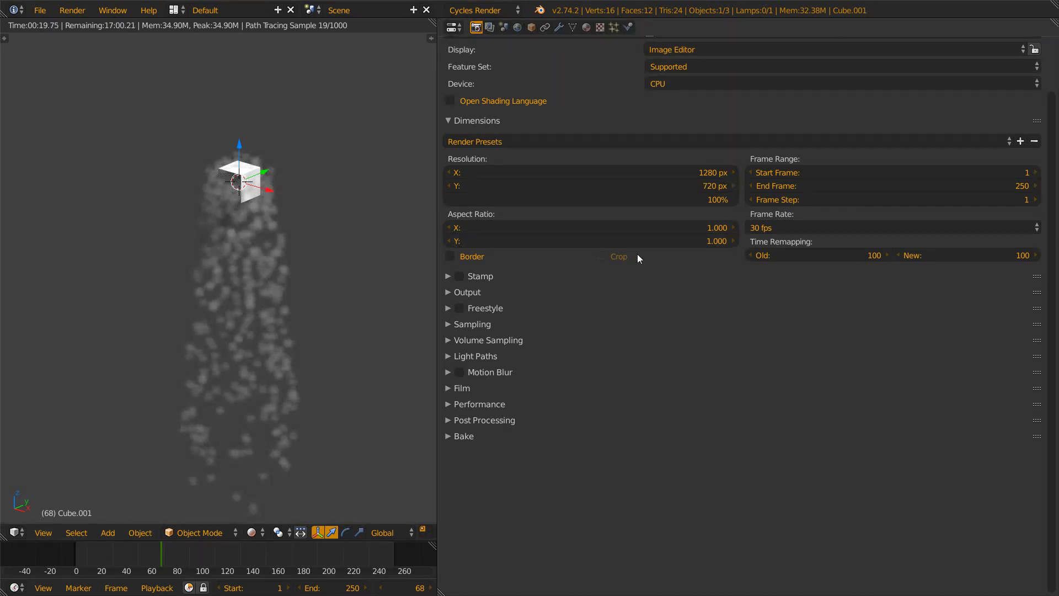
- Bring back the node editor and move the Point Density node away from Volume Scatter to make room between them
key("shift+F3")
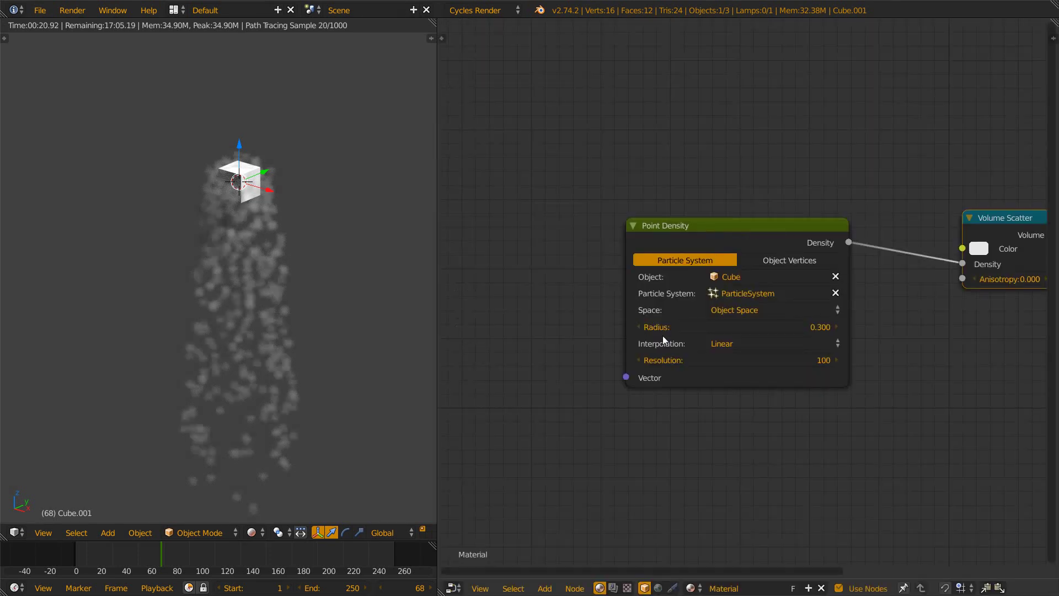
key("g")
left_click(664, 266)
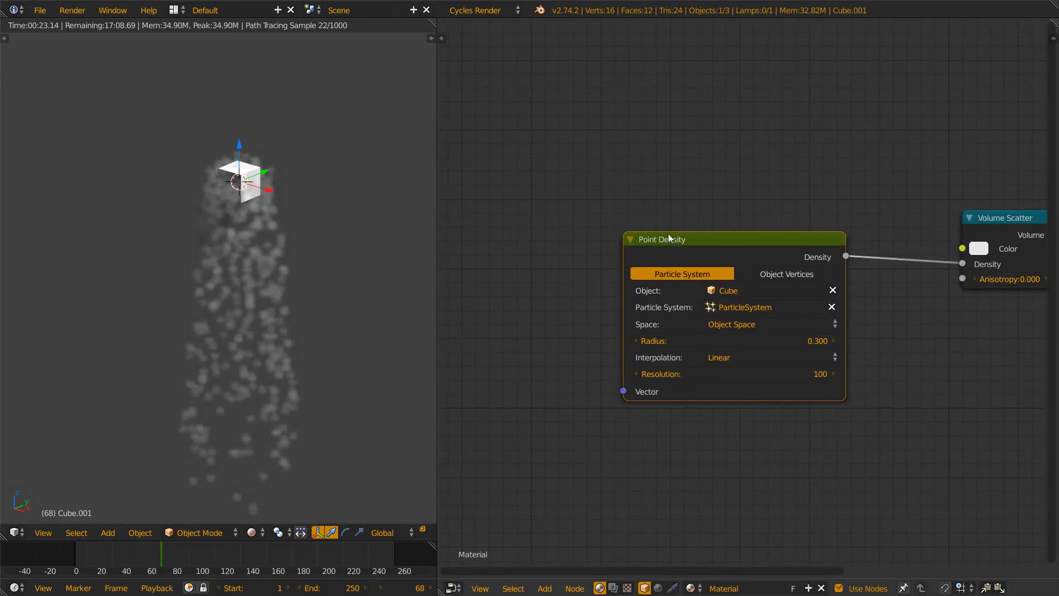
mouse_move(666, 239)
left_mouse_down()
mouse_move(674, 256)
mouse_move(660, 247)
left_mouse_up()
left_click(662, 250)
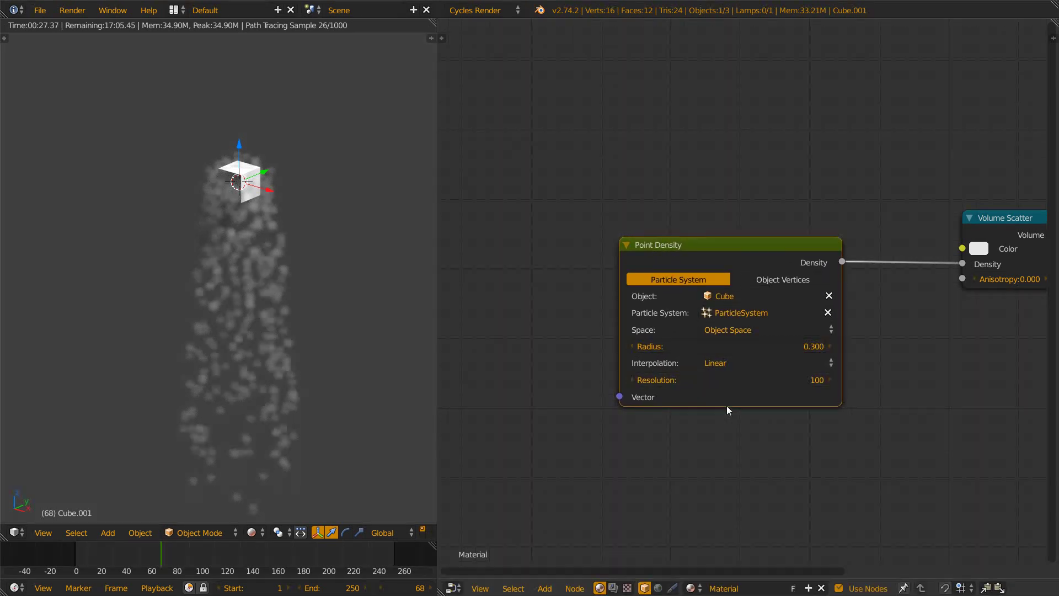
middle_click_drag(726, 396, 693, 368)
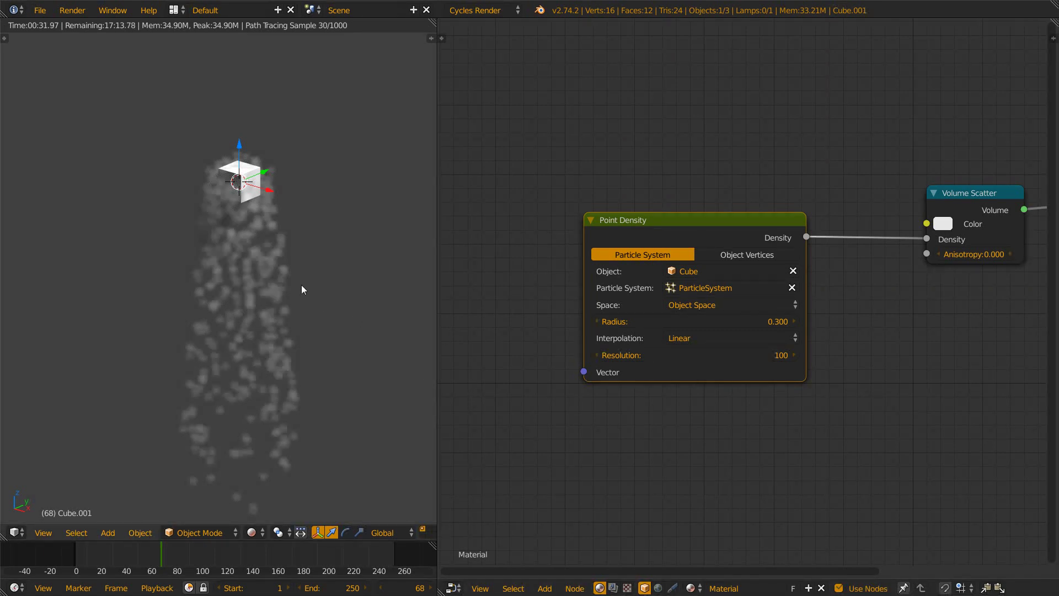
middle_click_drag(309, 319, 340, 330)
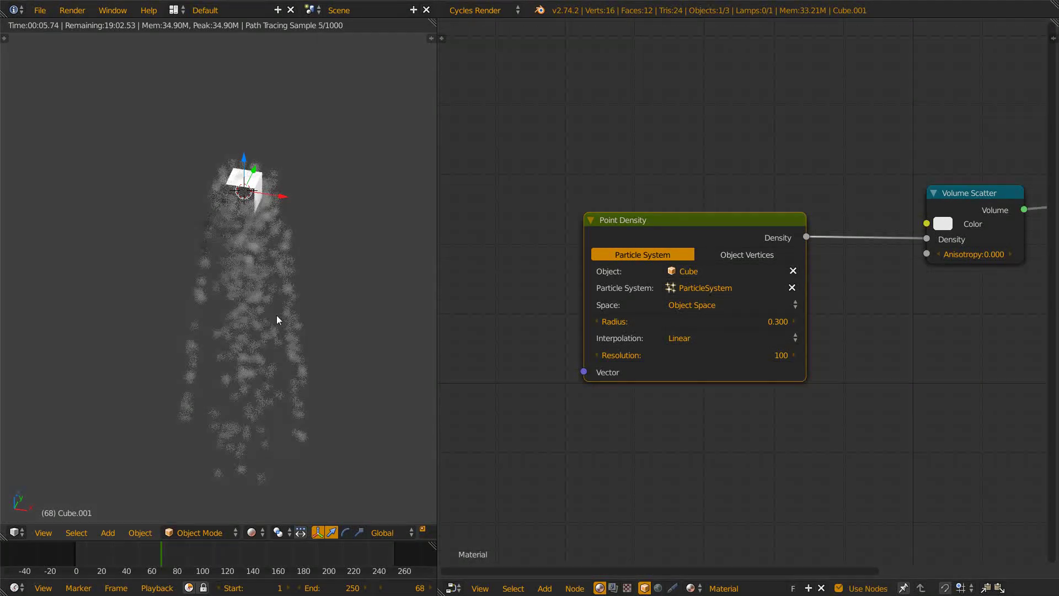
left_click_drag(737, 216, 515, 199)
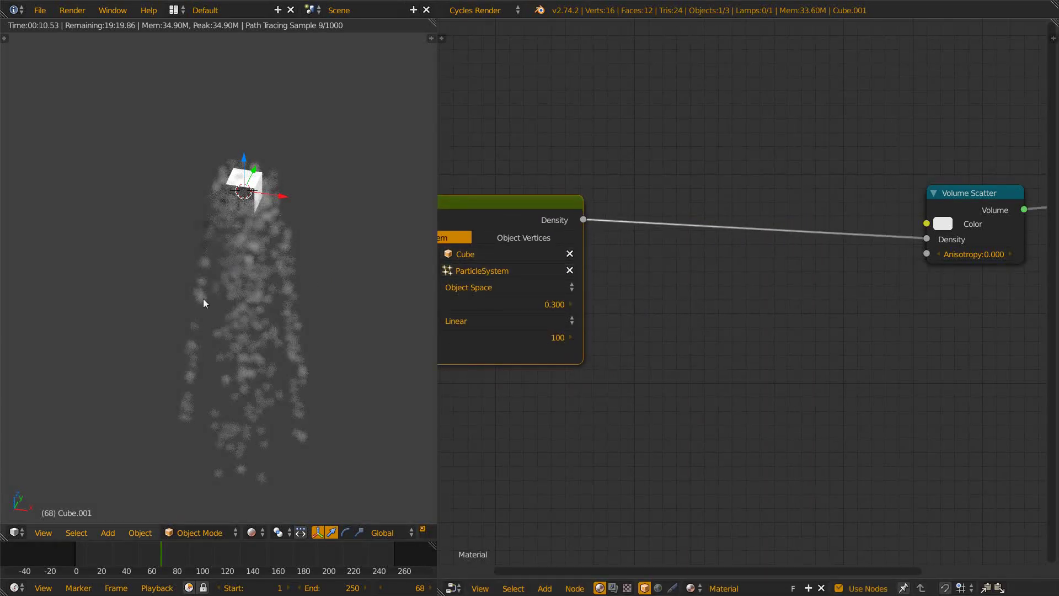
- Add a Math node and insert it on the link between Point Density and Volume Scatter
key("shift+a")
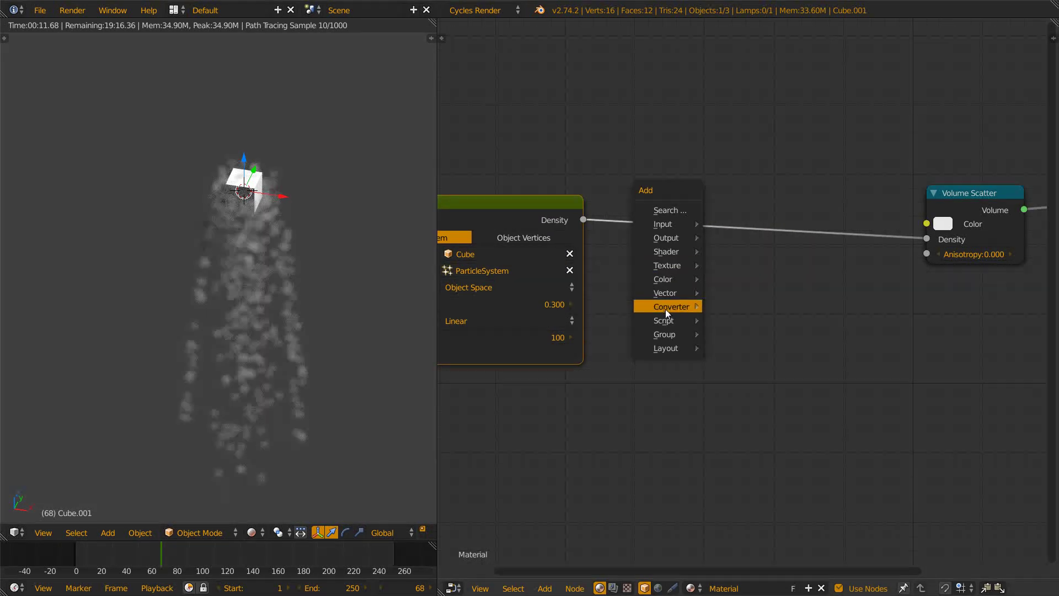
mouse_move(674, 306)
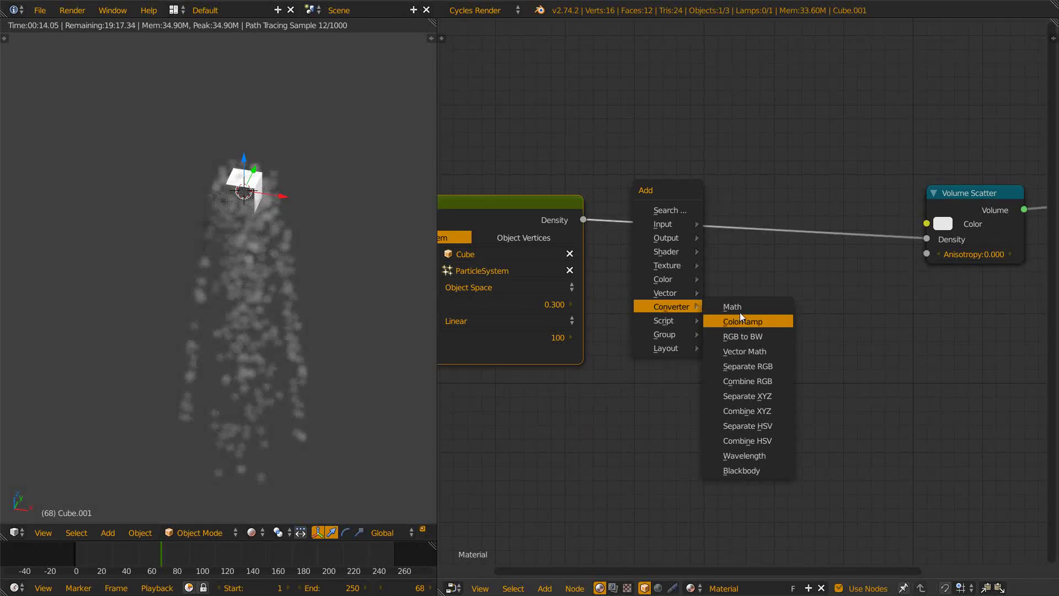
key("Return")
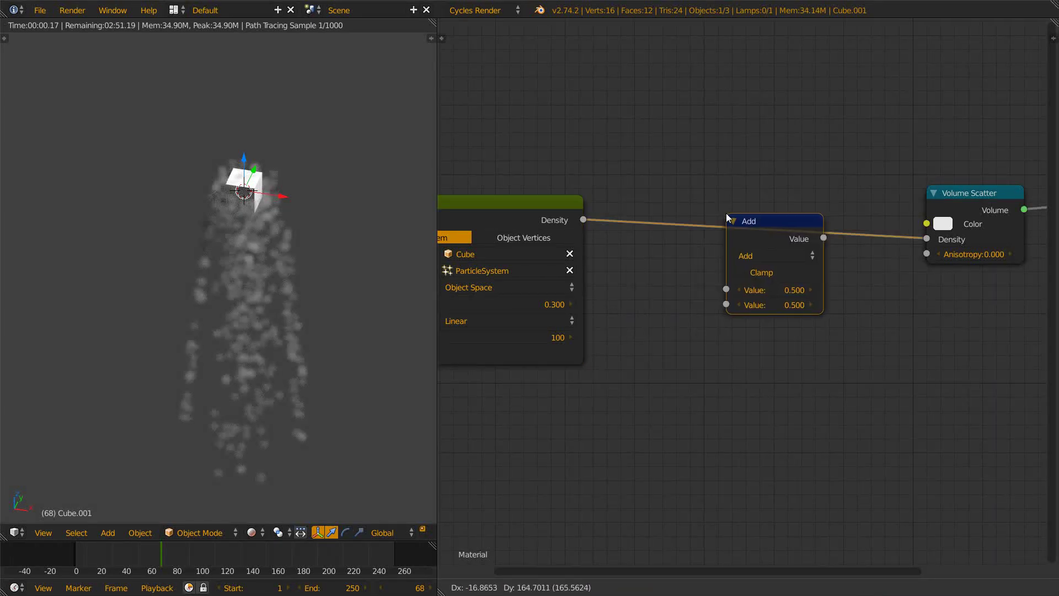
left_click(725, 213)
- Set the Math node's operation to Multiply and its second value to 20
left_click(759, 250)
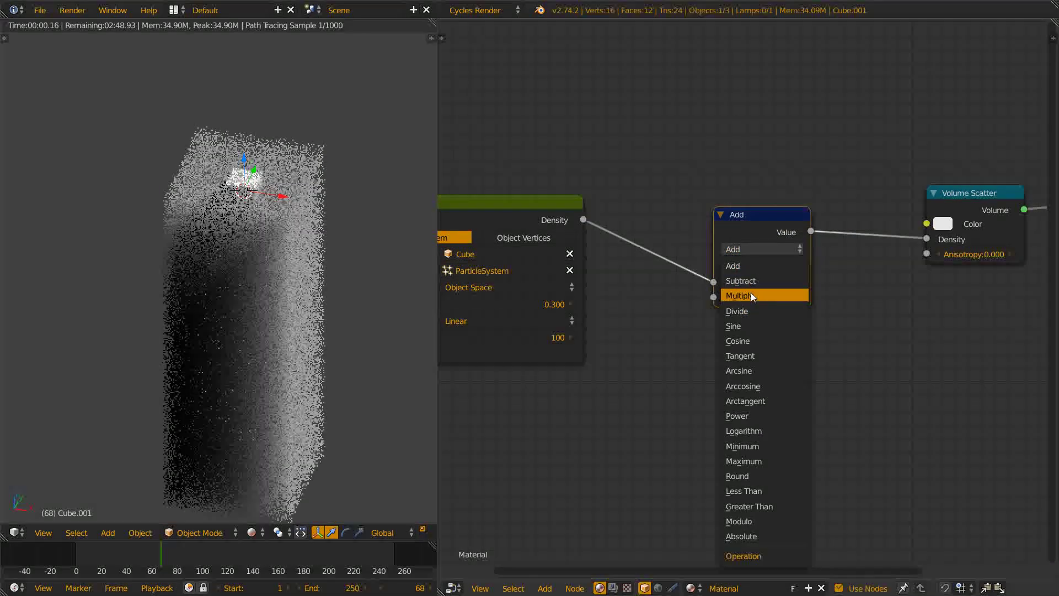
left_click(736, 295)
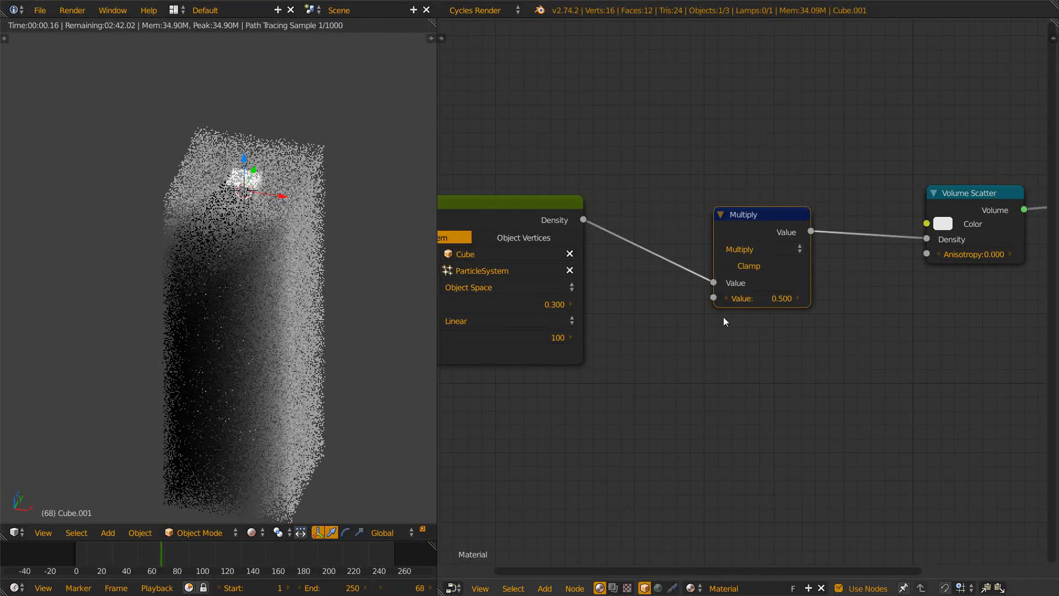
left_click(745, 301)
type("20")
key("Return")
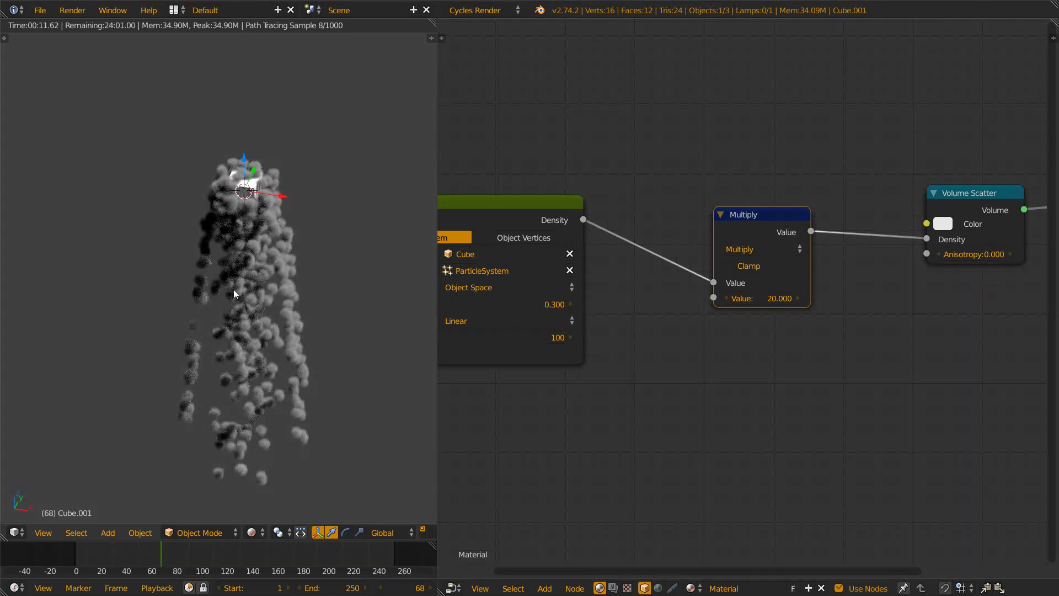
- Preview the volume in rendered mode from the front, closer to the emitter
key("shift+z")
key("KP_1")
key("z")
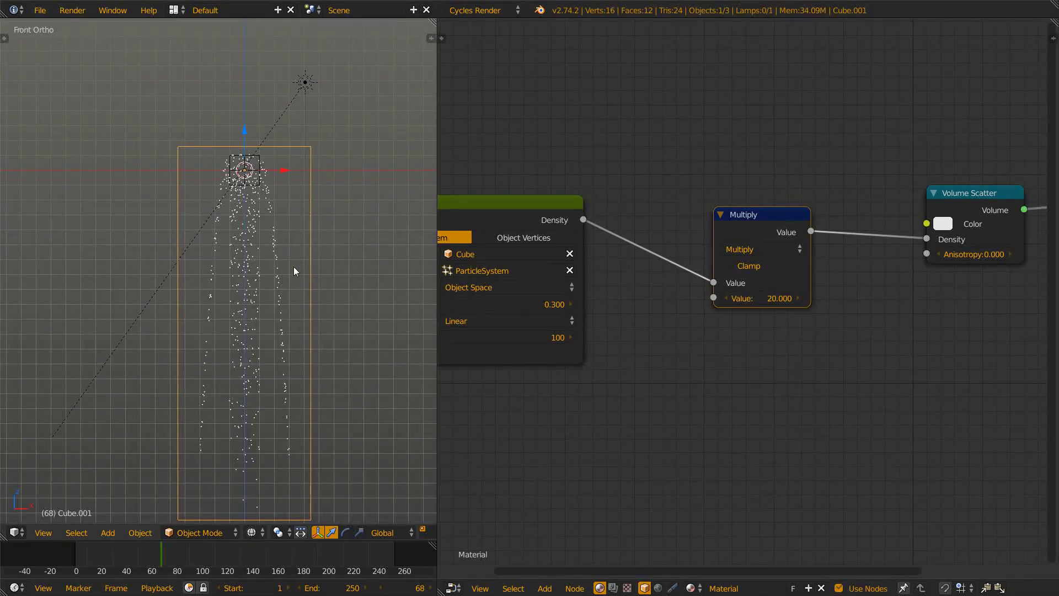
scroll(293, 259, "up", 4)
key("shift+z")
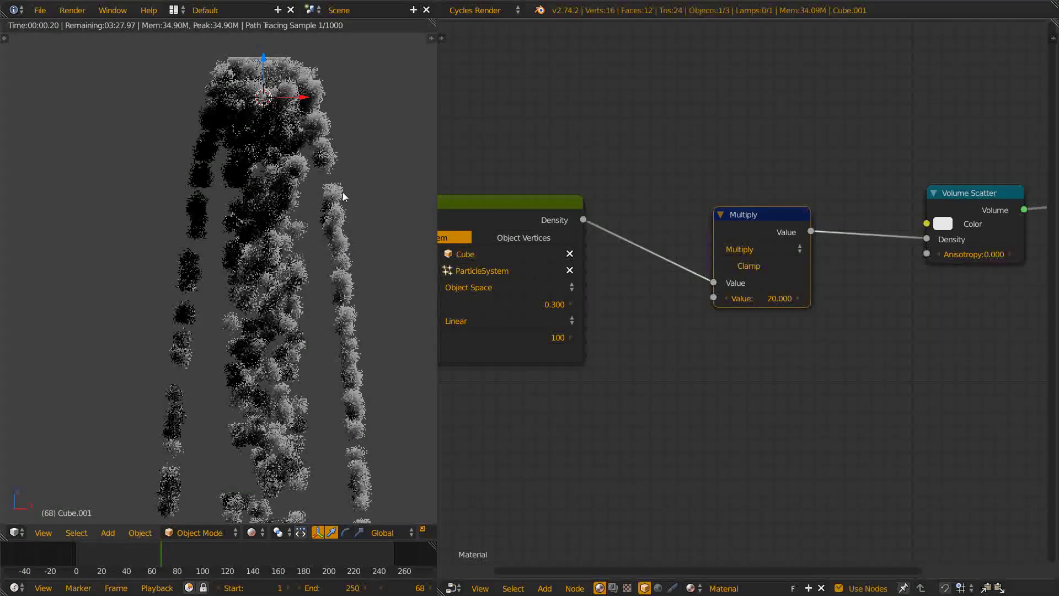
- Move the volume box along the X axis completely off the emitter and preview the render
key("shift+z")
scroll(338, 243, "down", 2)
key("z")
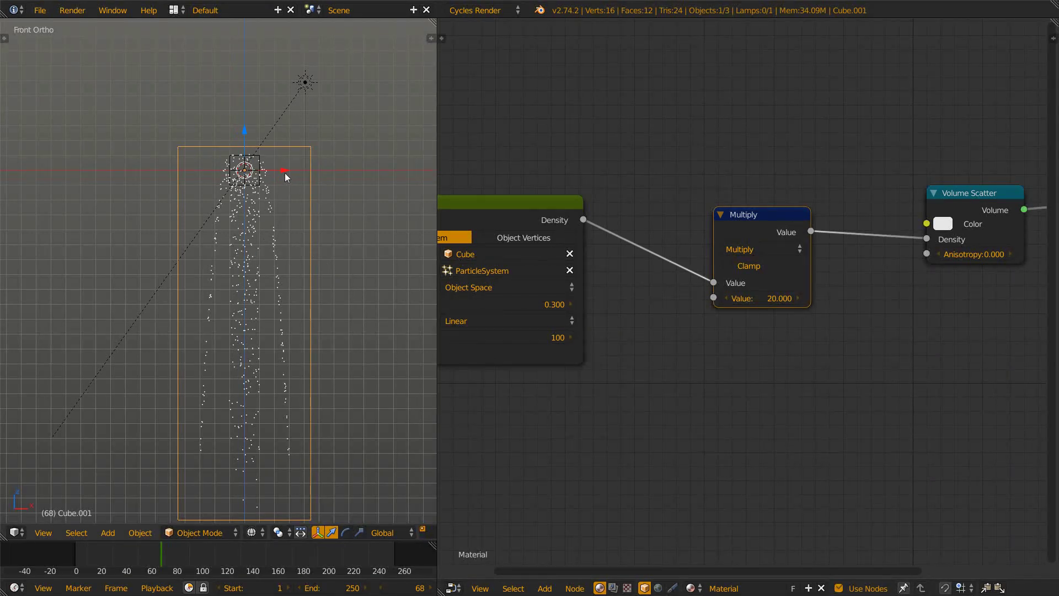
left_click_drag(283, 172, 164, 168)
middle_click_drag(217, 247, 292, 186, "shift")
key("shift+z")
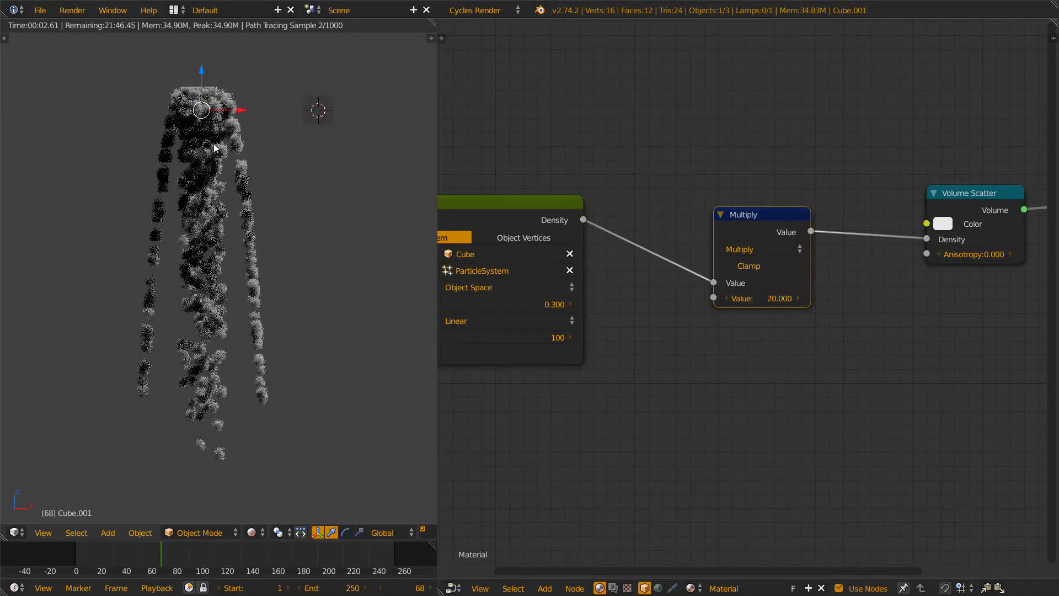
- Set the Point Density node's space to World Space
middle_click_drag(441, 275, 584, 226)
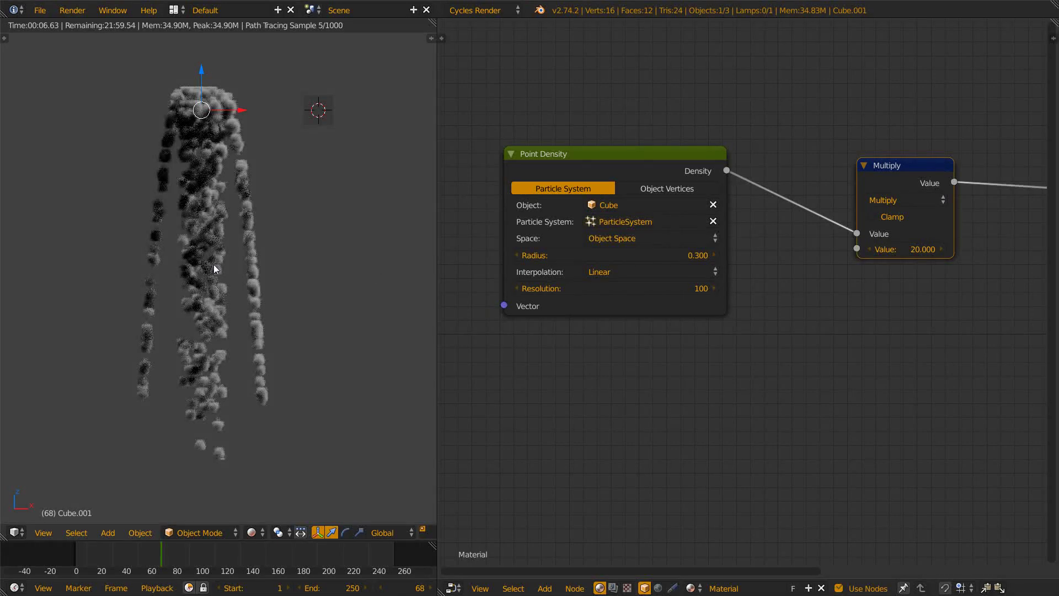
left_click(608, 237)
left_click(617, 238)
left_click(613, 242)
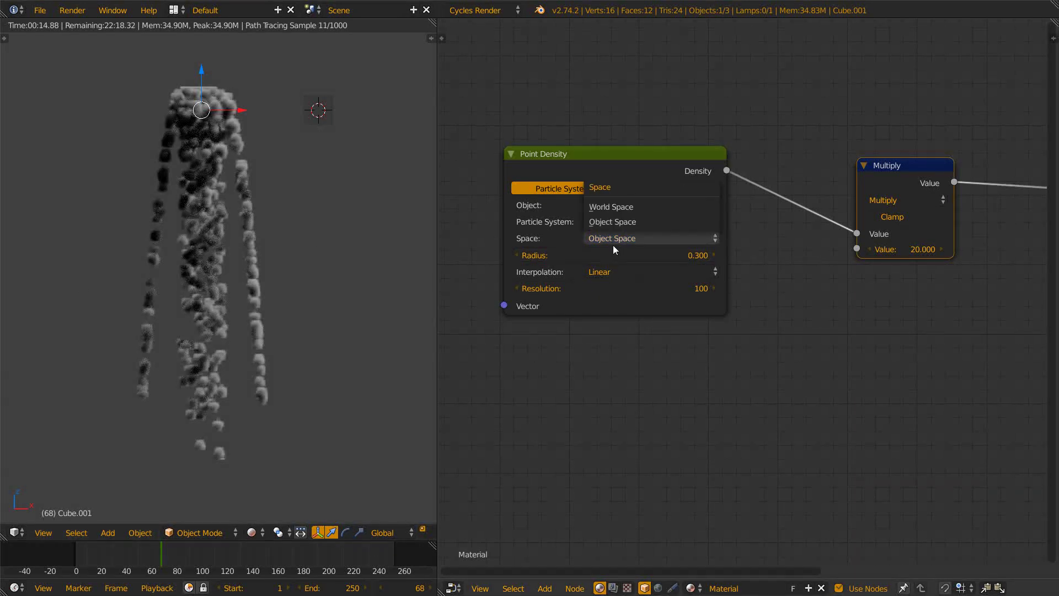
left_click(614, 206)
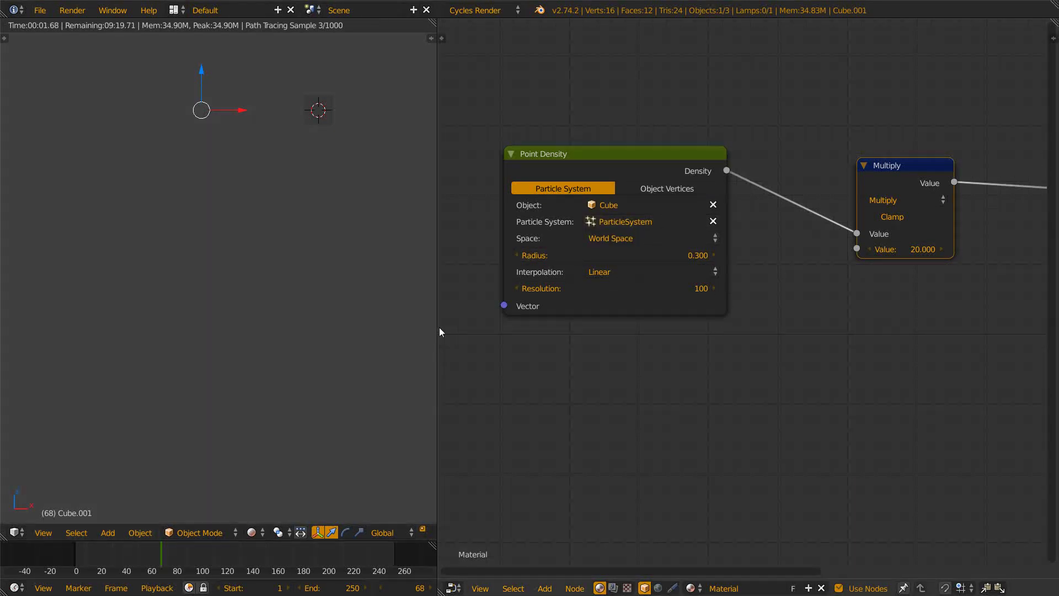
- In front wireframe view, move the box back along X until it covers only part of the particles
key("shift+z")
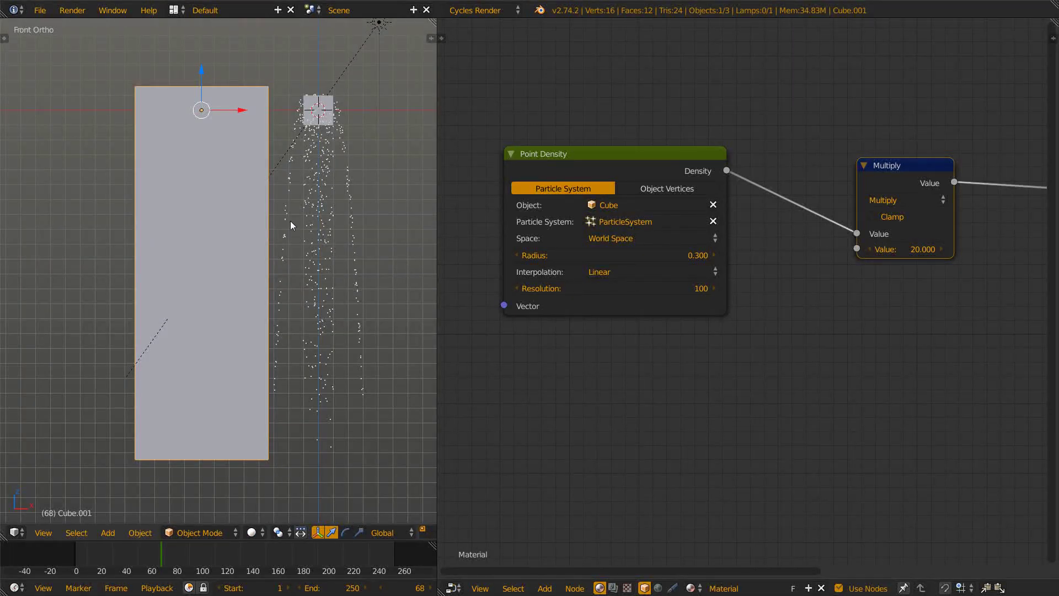
key("z")
middle_click_drag(274, 193, 261, 203, "shift")
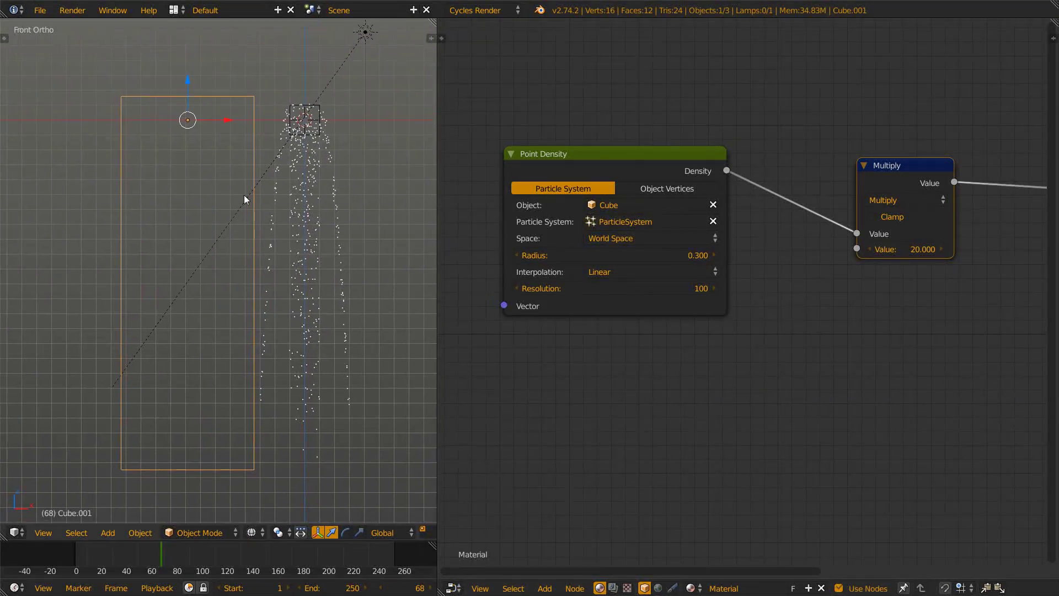
middle_click_drag(297, 255, 228, 228, "shift")
key("g")
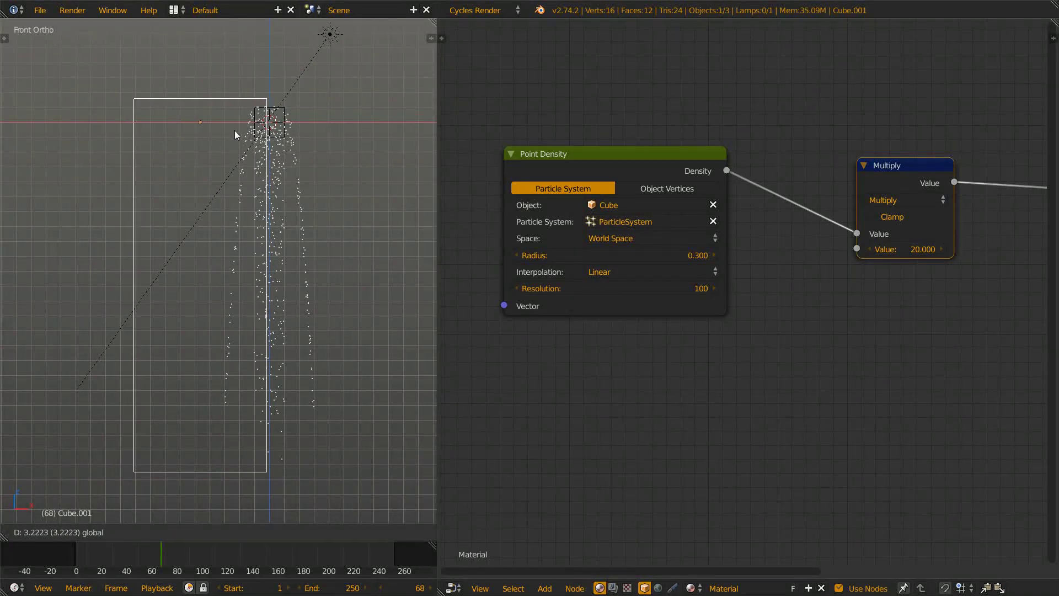
left_click(243, 132)
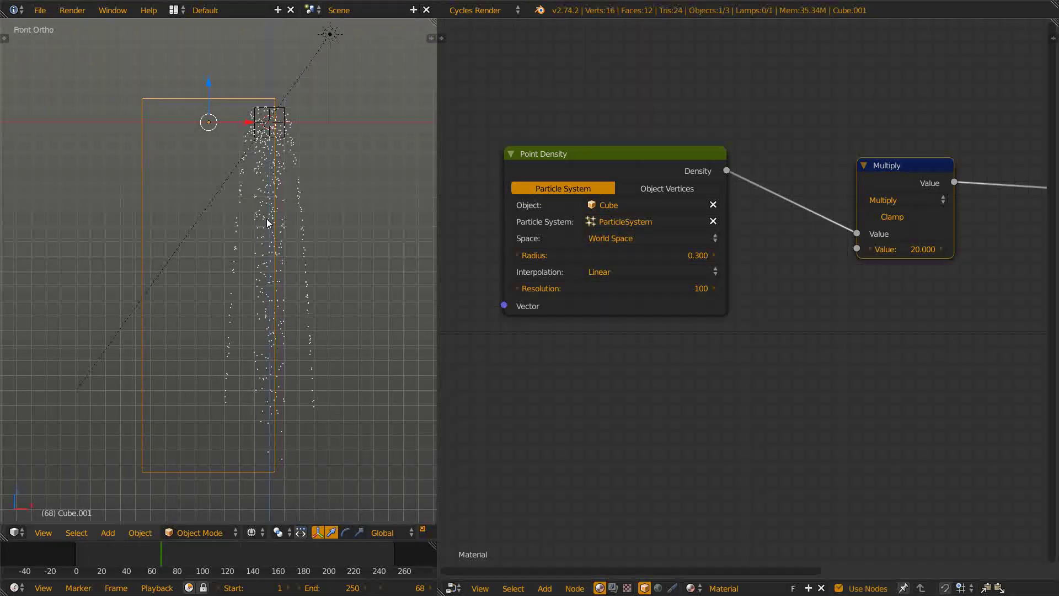
- Examine how the partly overlapping box renders the particles from several angles, and compare it with the wireframe front view
scroll(246, 297, "up", 2)
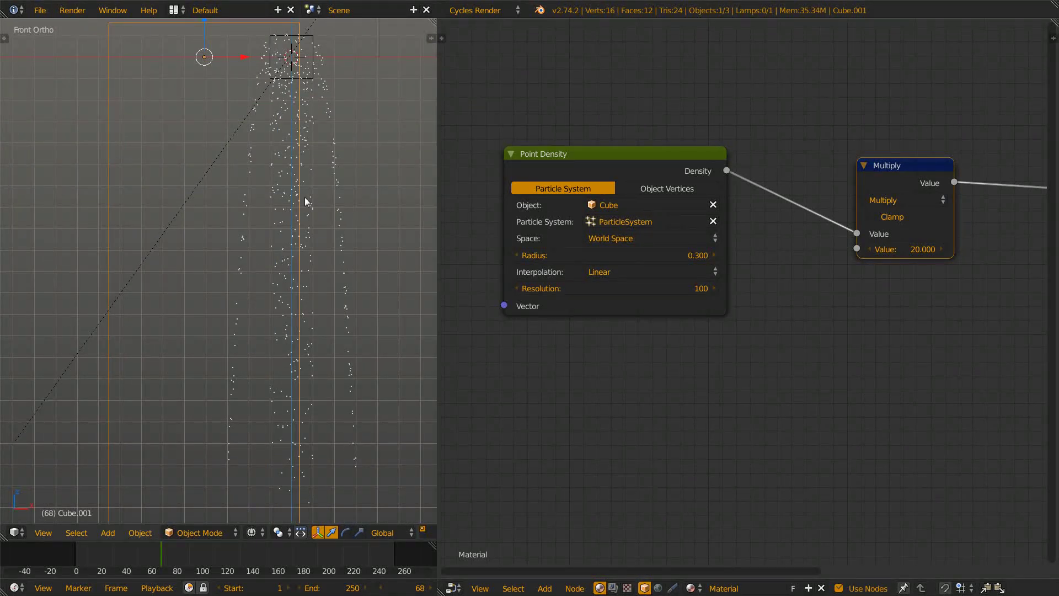
mouse_move(211, 258)
middle_mouse_down()
mouse_move(236, 284)
mouse_move(276, 266)
mouse_move(236, 236)
middle_mouse_up()
key("shift+z")
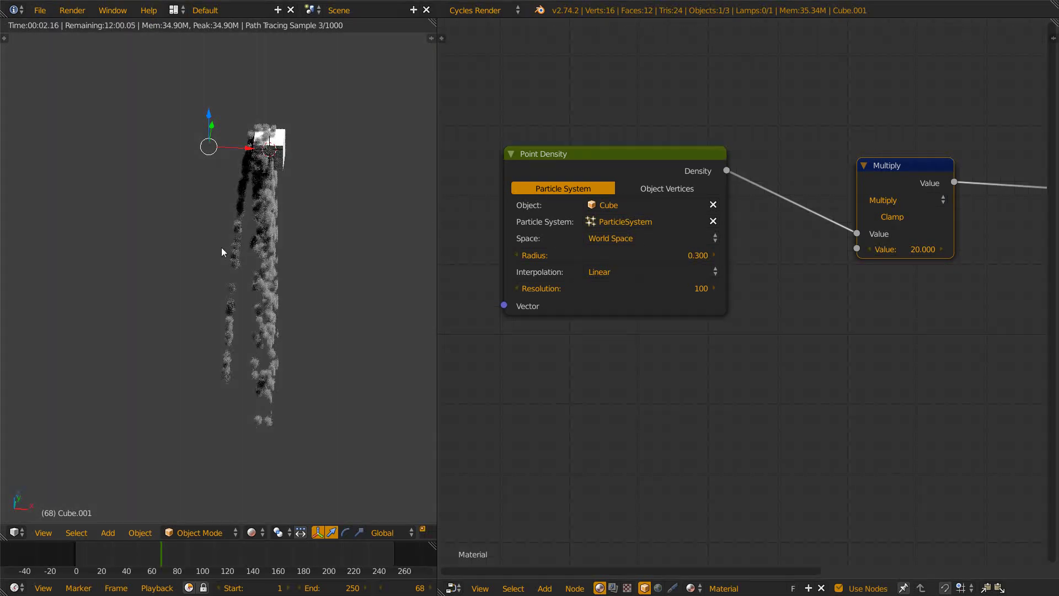
middle_click_drag(229, 200, 173, 243)
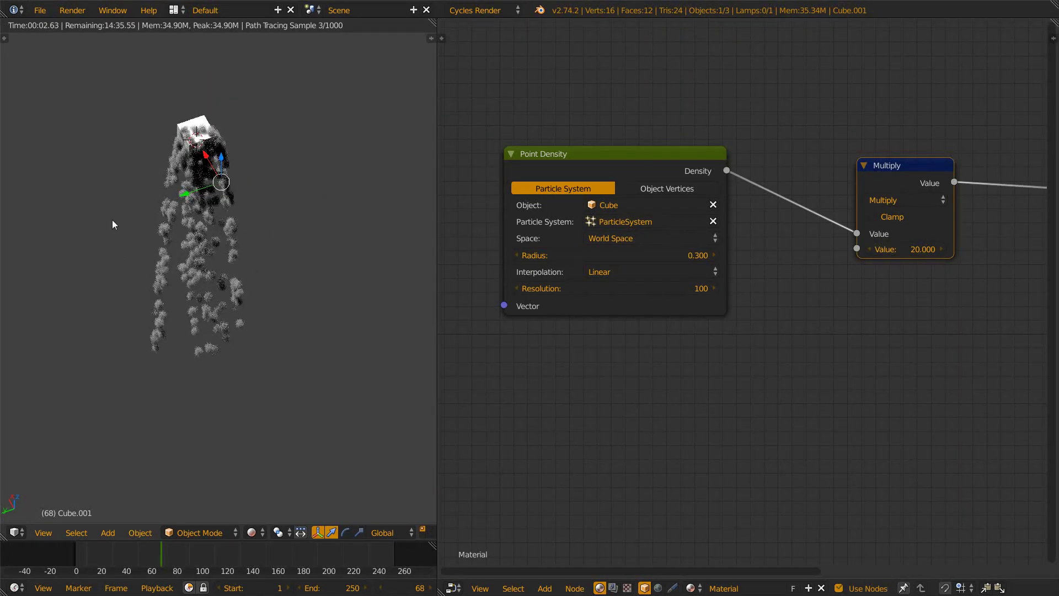
key("shift+z")
middle_click_drag(332, 264, 248, 236)
key("KP_1")
scroll(322, 289, "down", 2)
scroll(298, 293, "up", 2)
key("z")
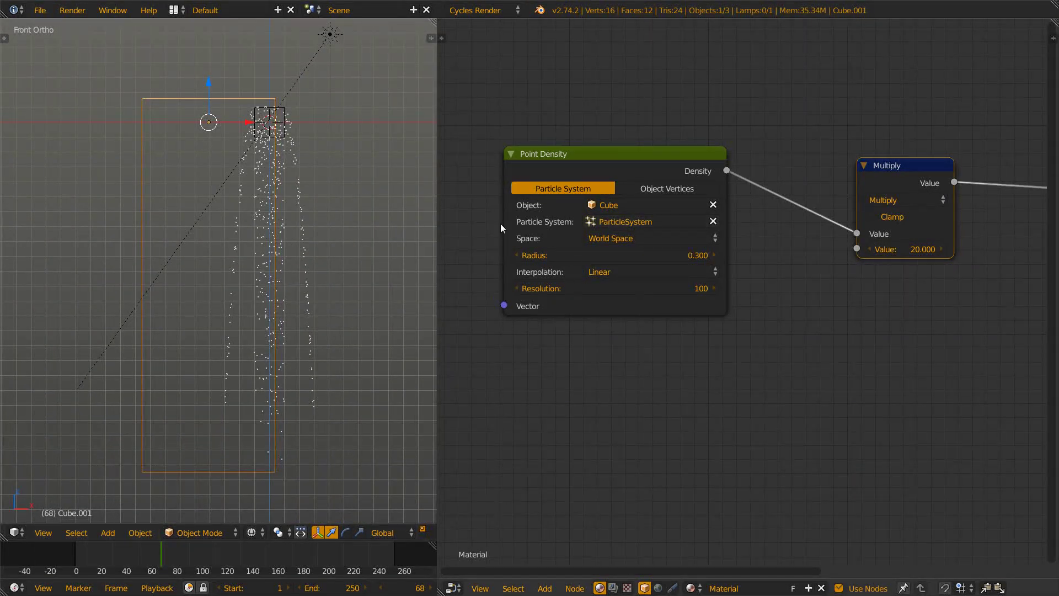
scroll(267, 193, "up", 6)
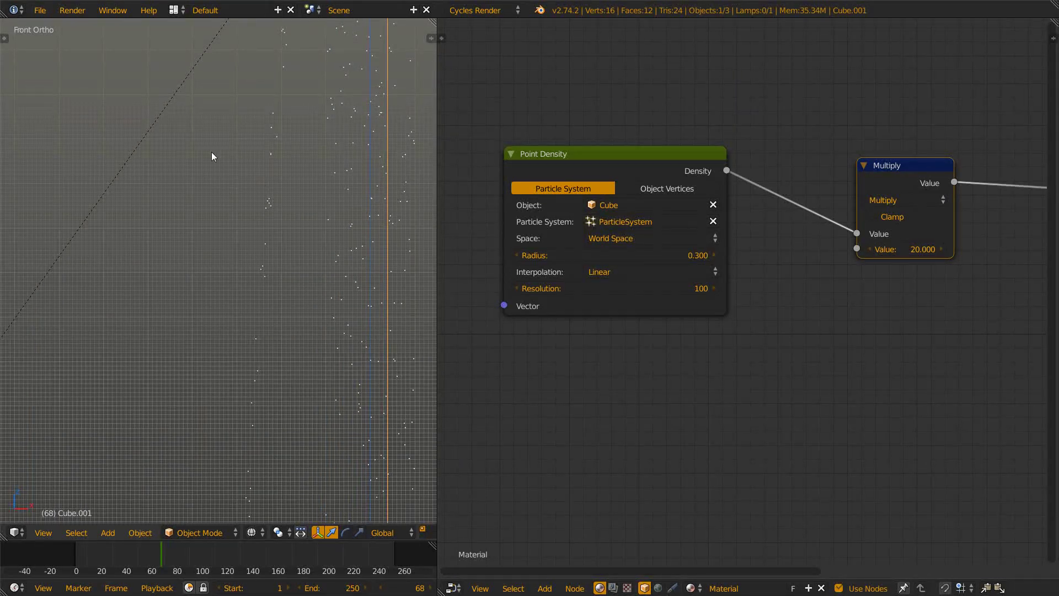
scroll(302, 171, "down", 6)
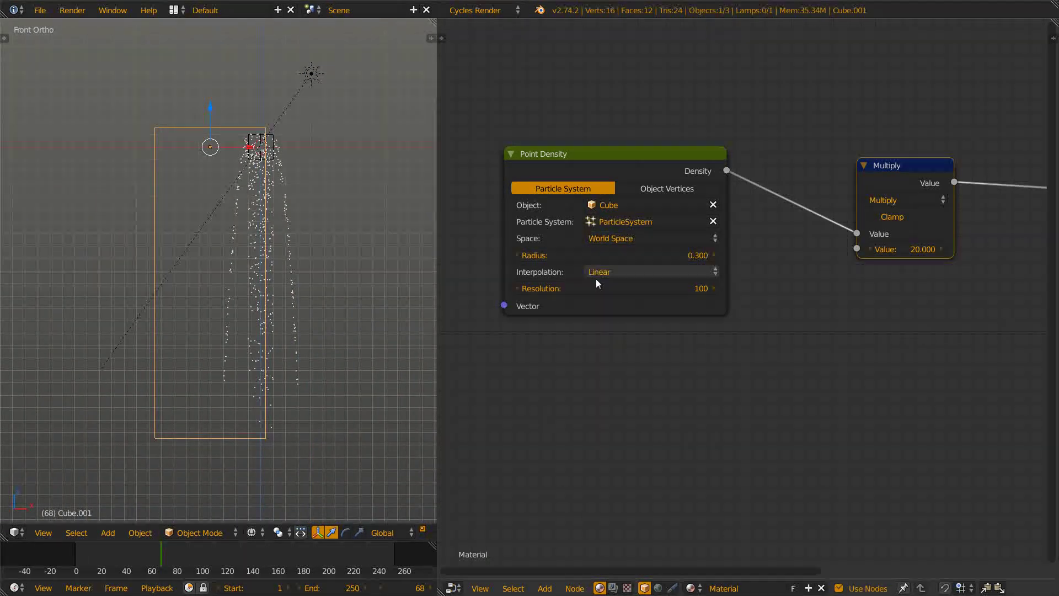
scroll(153, 256, "up", 6)
scroll(153, 256, "down", 4)
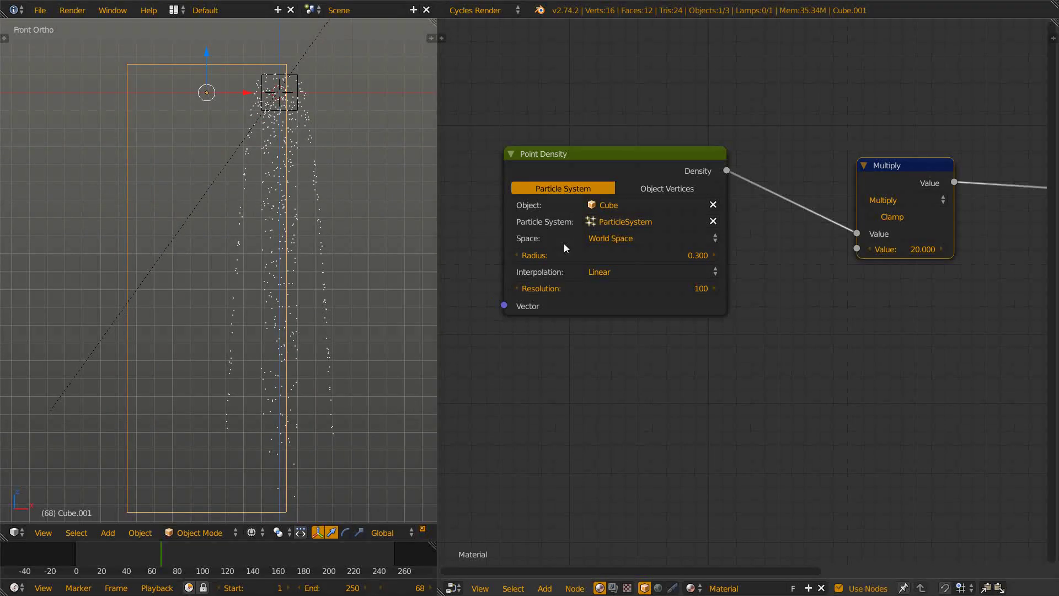
- Set the Point Density space back to Object Space and move the box clear of the particles
left_click(613, 241)
left_click(644, 217)
scroll(283, 253, "down", 3)
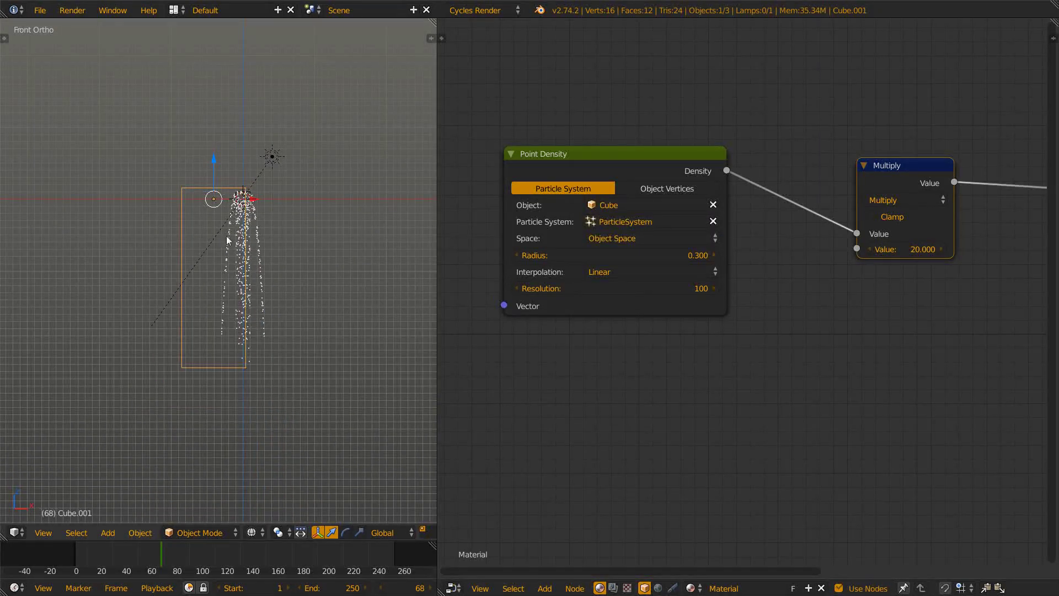
scroll(223, 236, "up", 3)
key("g")
left_click(188, 206)
scroll(233, 239, "down", 2)
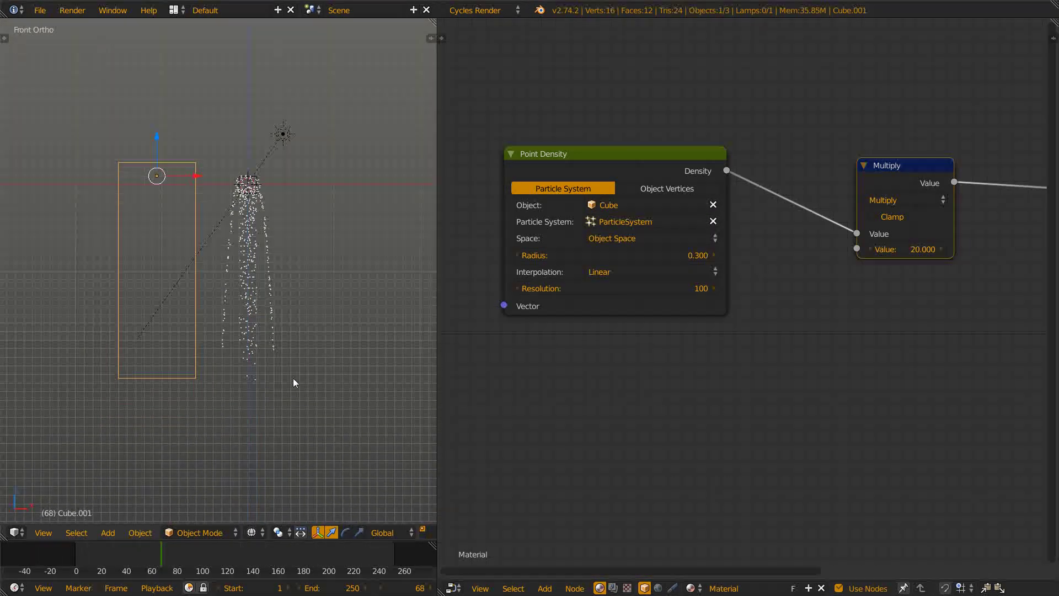
- Scale the box down, squash it along the Z axis and rotate it in the front view
key("s")
left_click(181, 283)
key("s")
key("z")
left_click(158, 219)
scroll(211, 221, "up", 2)
key("r")
left_click(286, 179)
- Examine the shrunken, rotated box's volume in the rendered preview and return to the solid front view
key("shift+z")
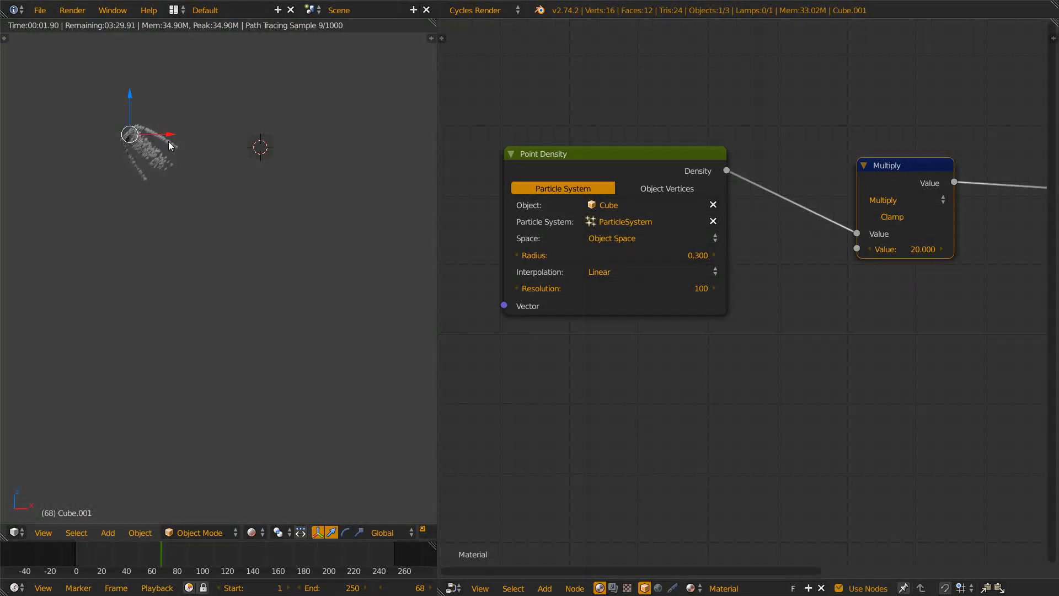
middle_click_drag(165, 146, 219, 207, "shift")
scroll(84, 216, "up", 3)
scroll(213, 187, "up", 2)
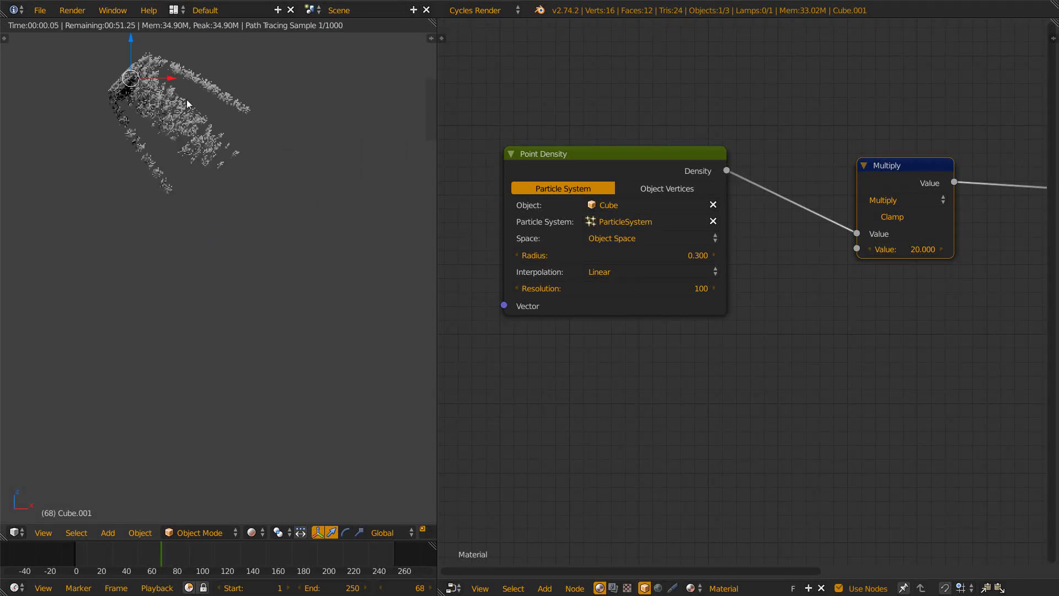
middle_click_drag(186, 111, 243, 247, "shift")
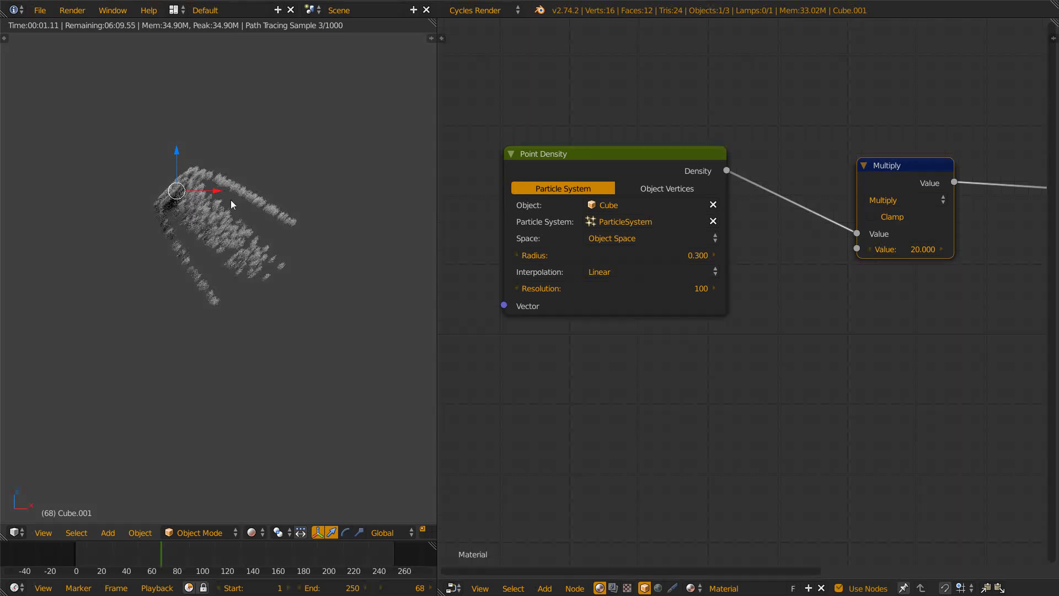
key("shift+z")
key("KP_1")
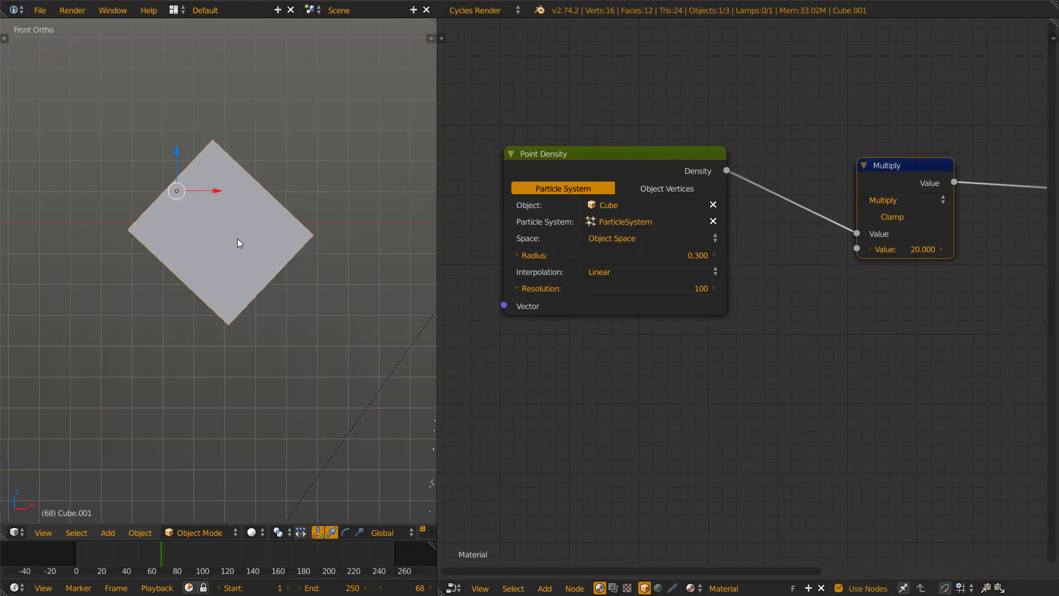
- Switch the Point Density space to World Space and preview the render with the box away from the particles
scroll(237, 239, "down", 8)
left_click(668, 238)
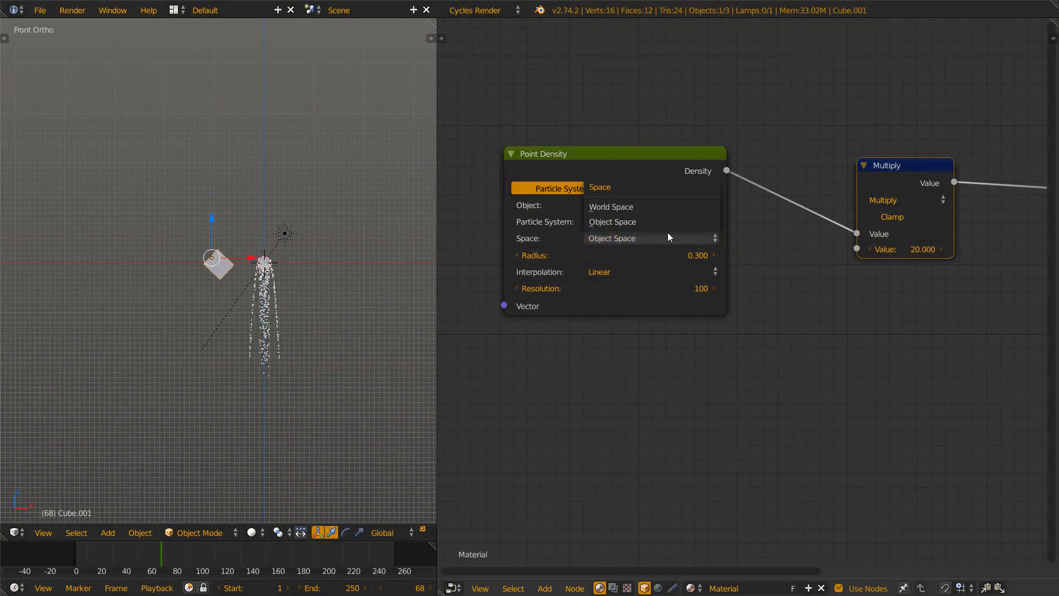
left_click(655, 207)
key("shift+z")
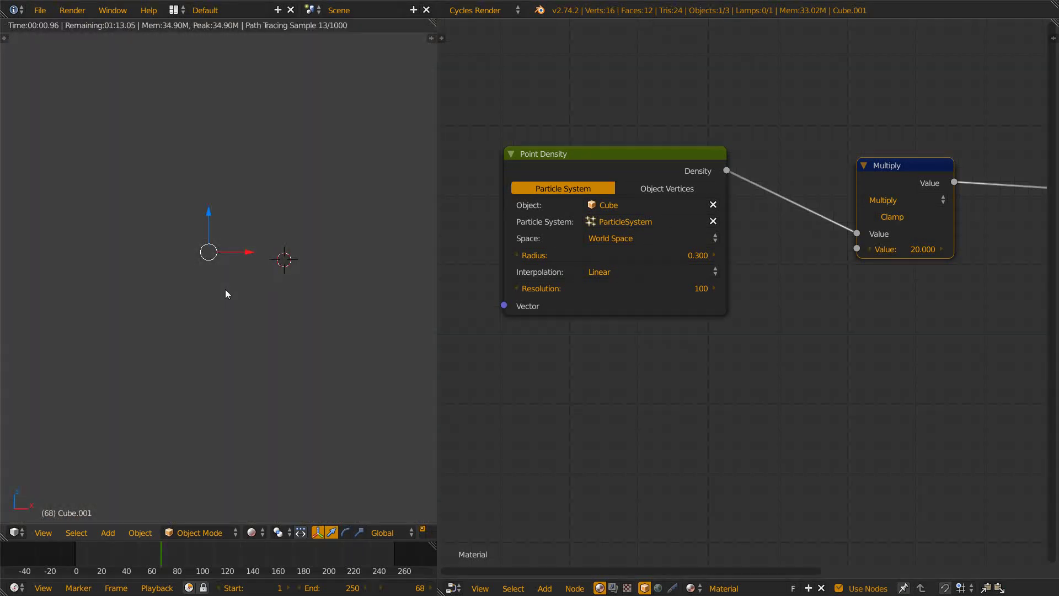
- Move the rotated box onto the upper part of the particle stream and preview the rendered volume
key("g")
left_click(325, 321)
key("shift+z")
middle_click_drag(352, 313, 269, 281, "shift")
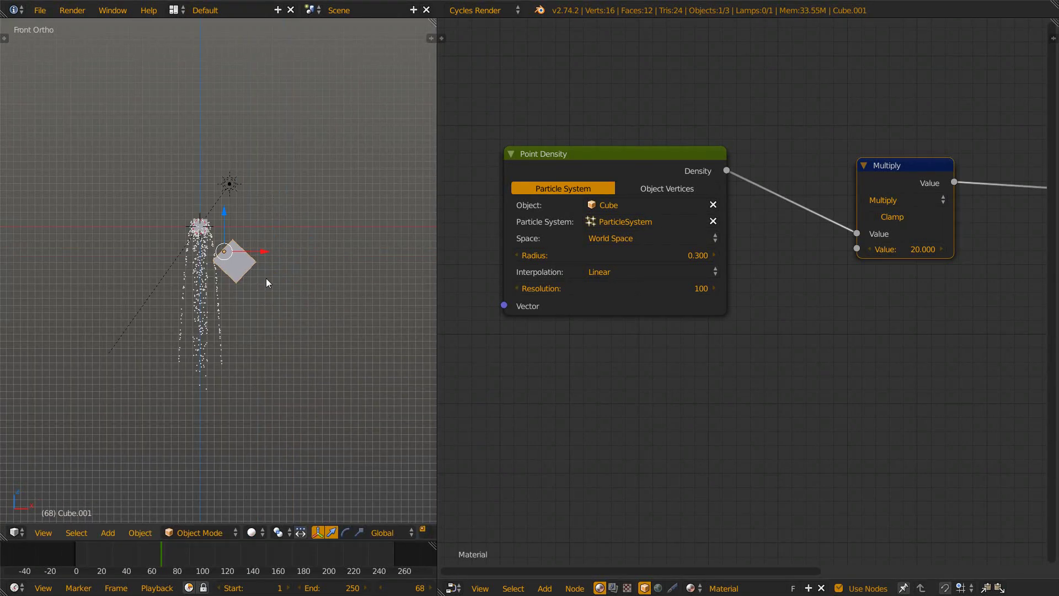
key("g")
left_click(236, 281)
key("shift+z")
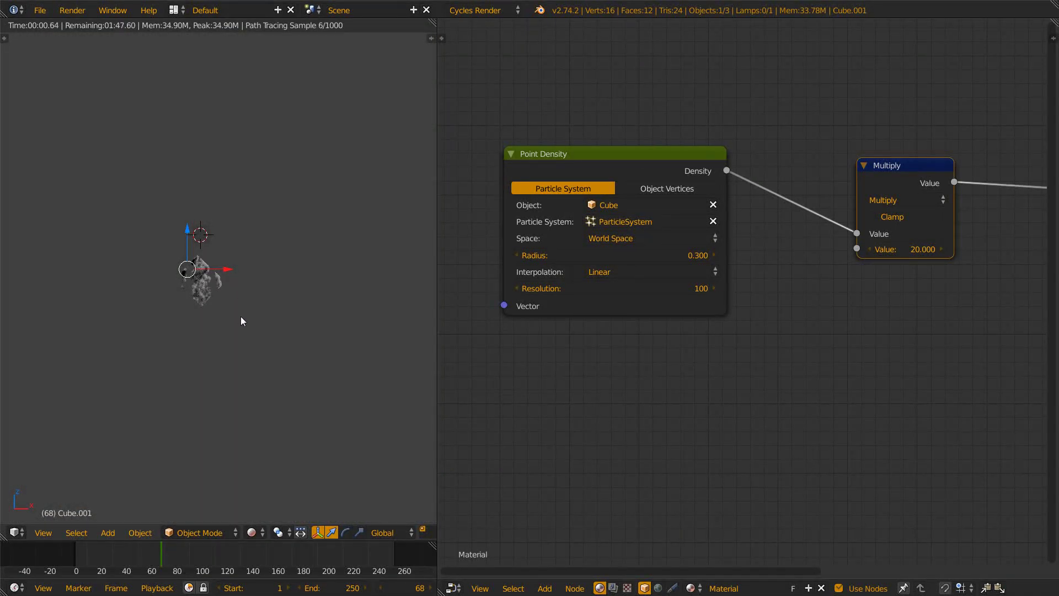
scroll(241, 317, "up", 3)
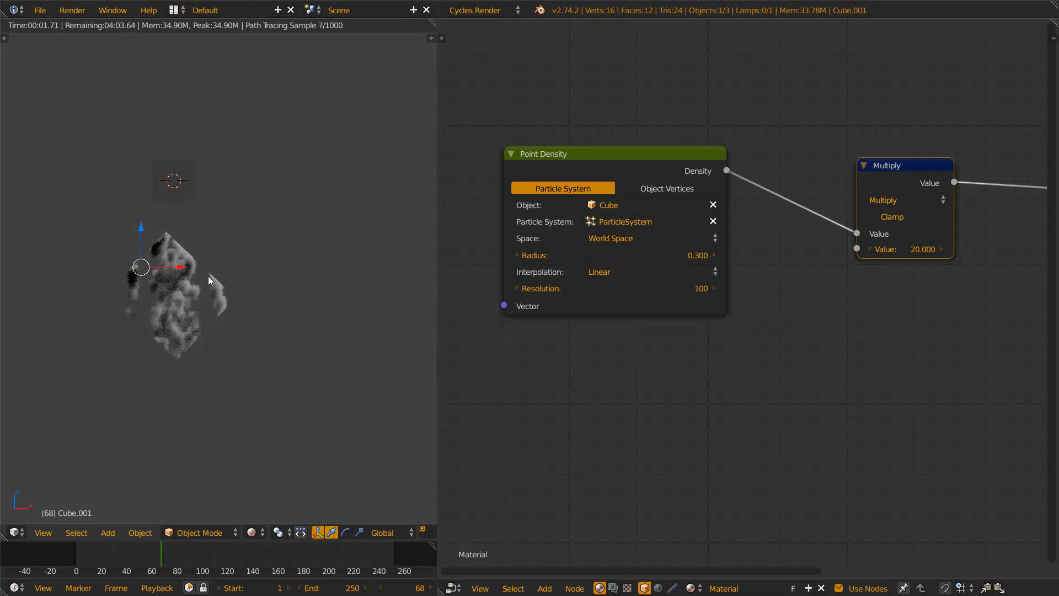
- Undo the box's moves, rotation and scaling to restore the tall upright box around the emitter
key("shift+z")
key("KP_1")
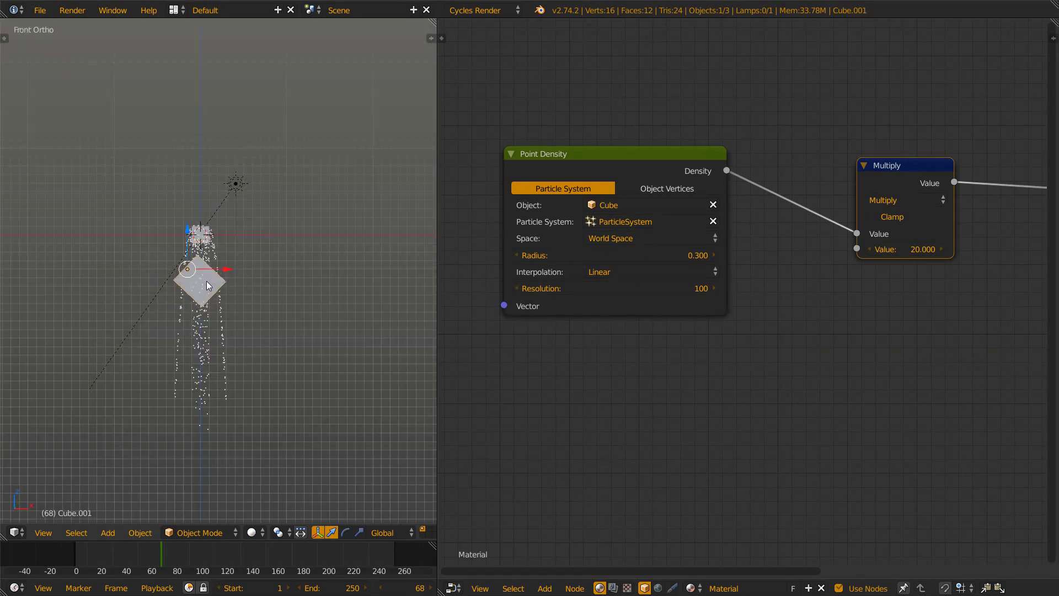
key("ctrl+z")
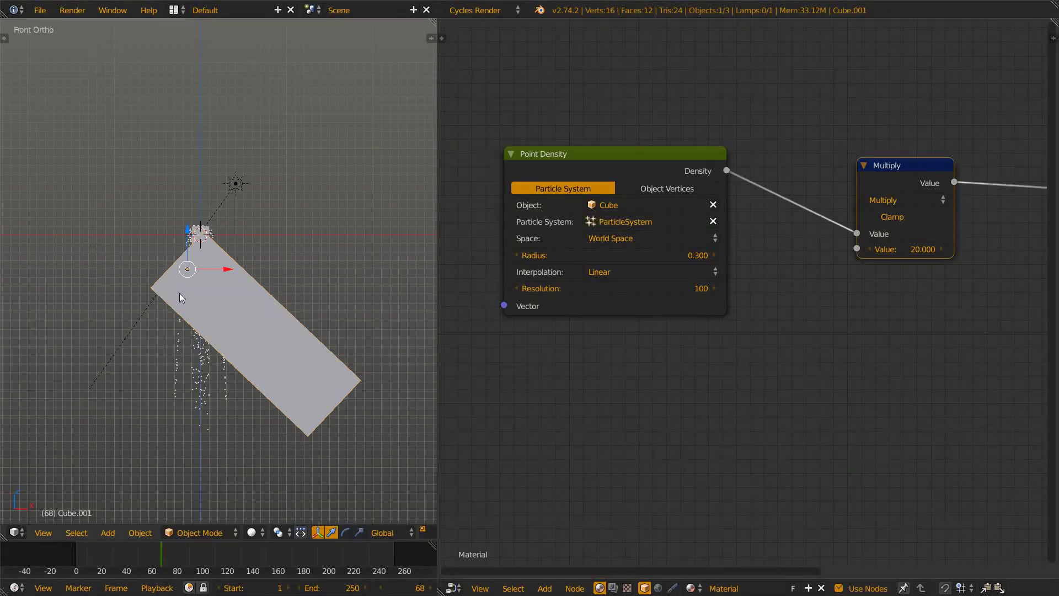
key("ctrl+z")
key("ctrl+z")
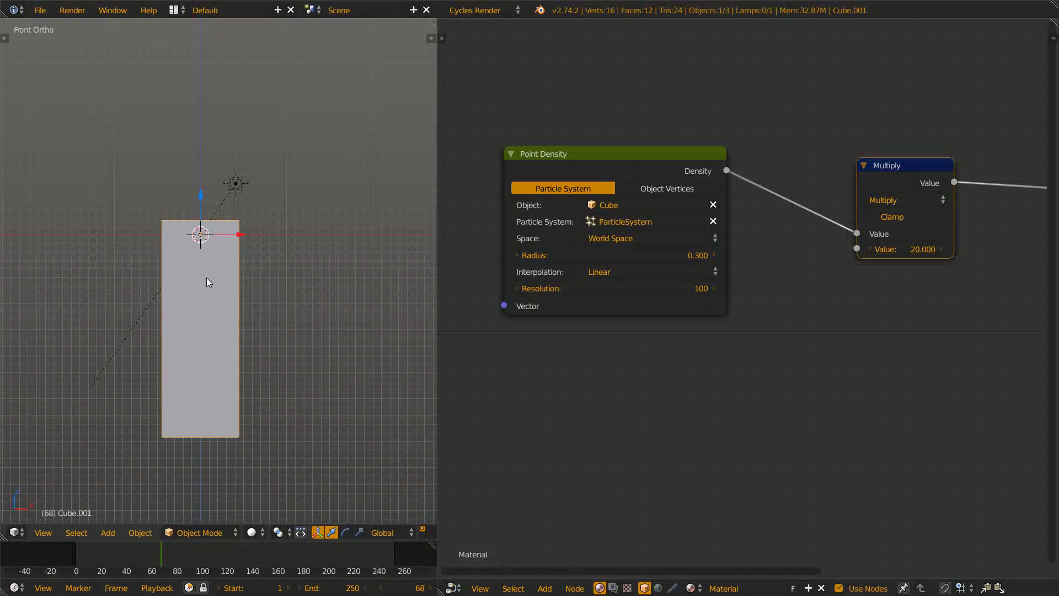
- Set the Point Density space to Object Space, move the box along X away from the emitter and preview the render
key("z")
scroll(254, 262, "up", 2)
left_click(261, 197)
left_click(654, 237)
left_click(648, 221)
left_click_drag(256, 197, 138, 191)
middle_click_drag(189, 212, 260, 194, "shift")
key("shift+z")
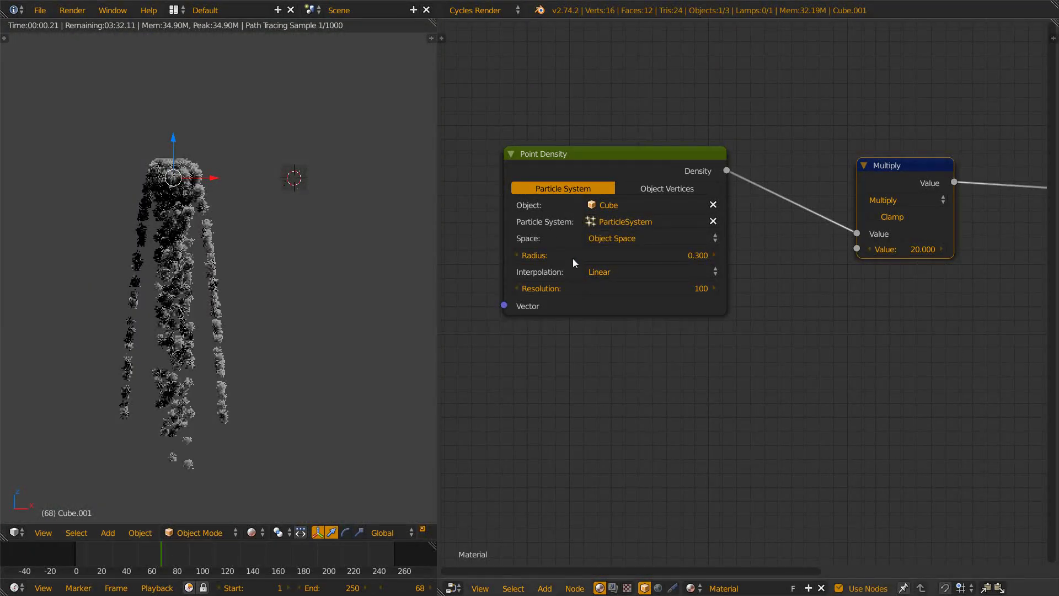
- Set the Point Density radius to 1 and inspect the rendered volume up close
left_click(615, 256)
key("Escape")
left_click(575, 250)
type("1")
key("Return")
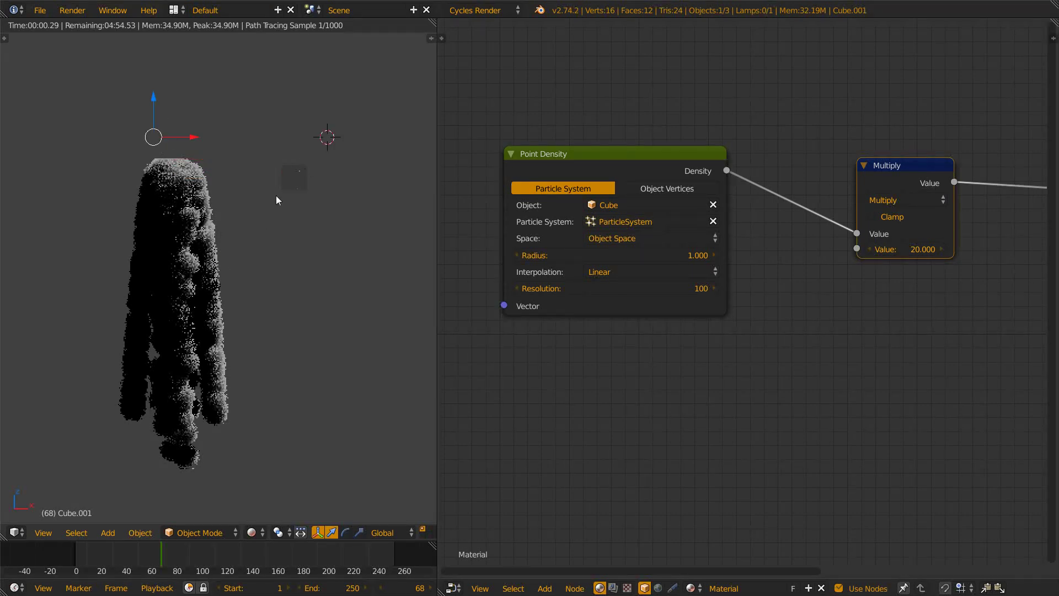
scroll(214, 233, "up", 2)
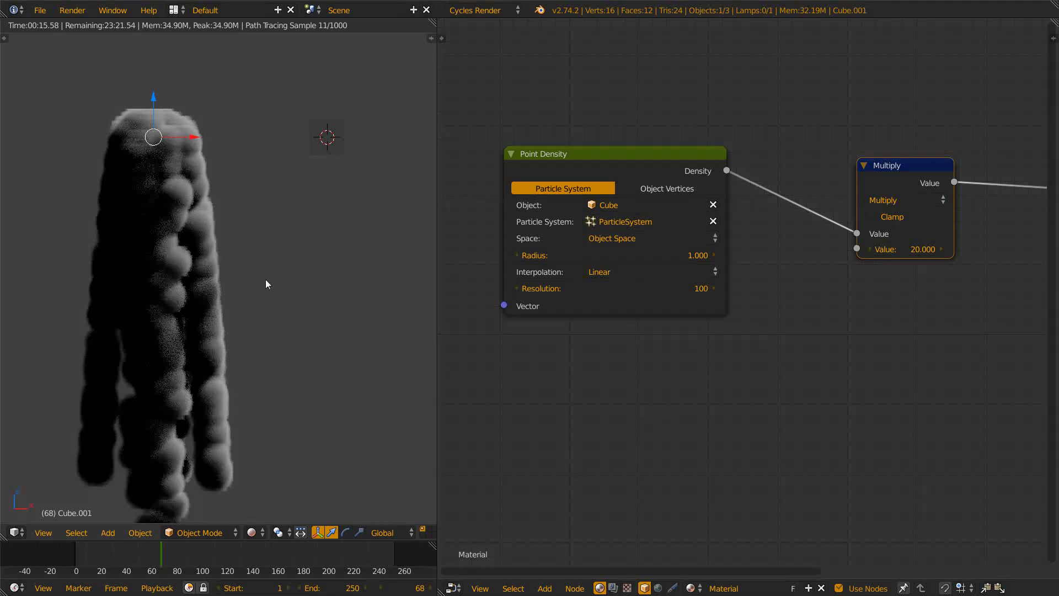
left_click(648, 272)
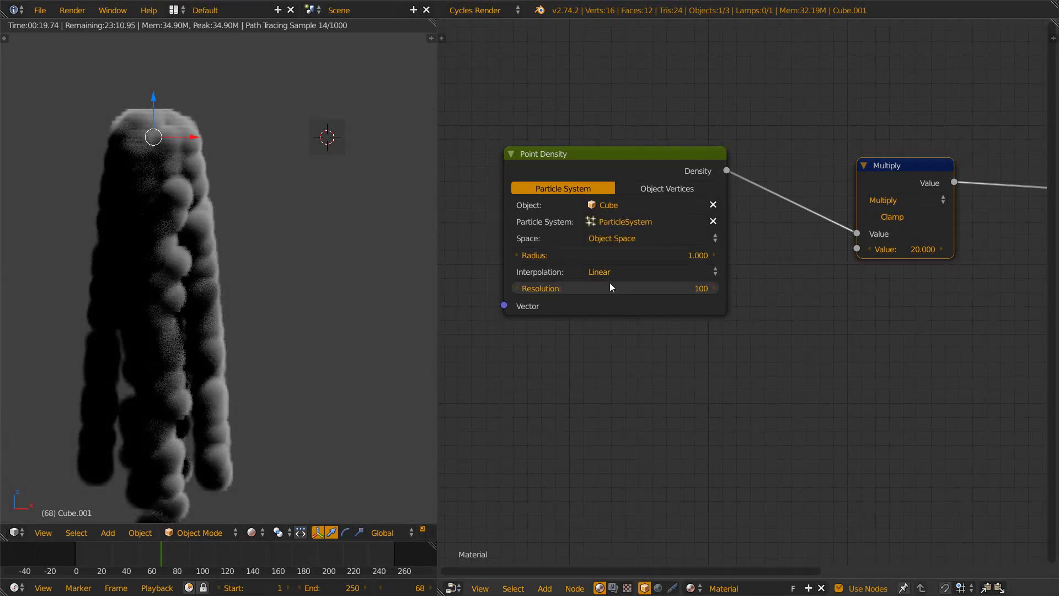
left_click(620, 270)
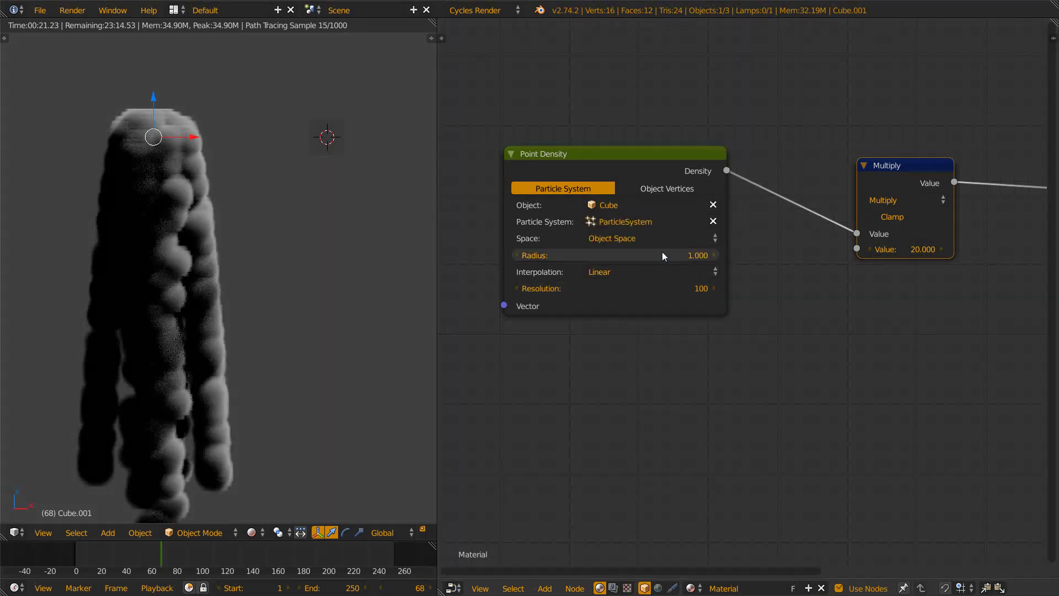
left_click(595, 289)
left_click(326, 331)
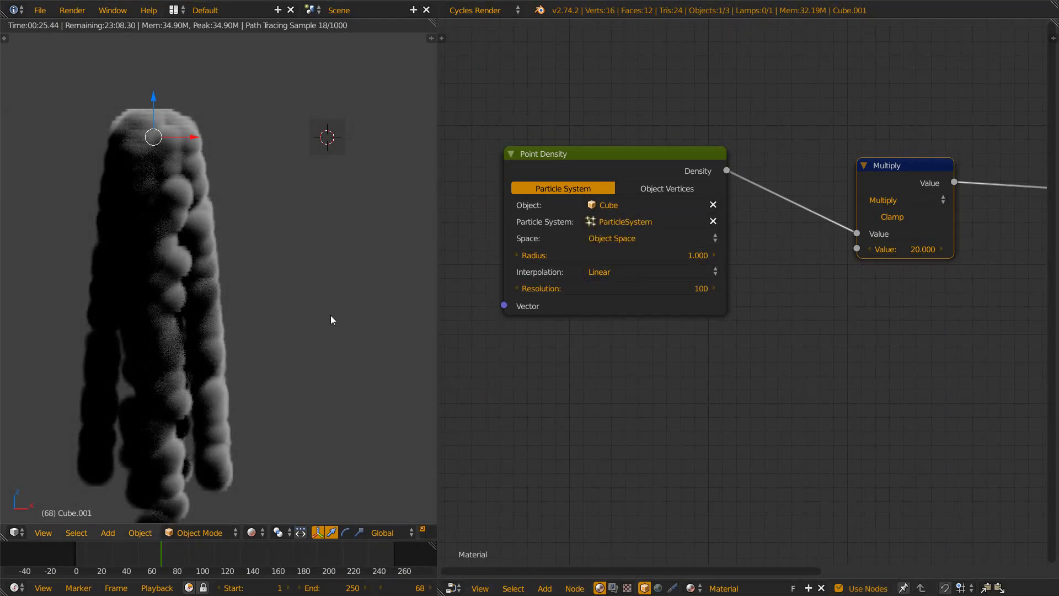
- Set the Point Density radius to 0.3 and inspect a close-up of the rendered particle strands
left_click(559, 254)
type("0.3")
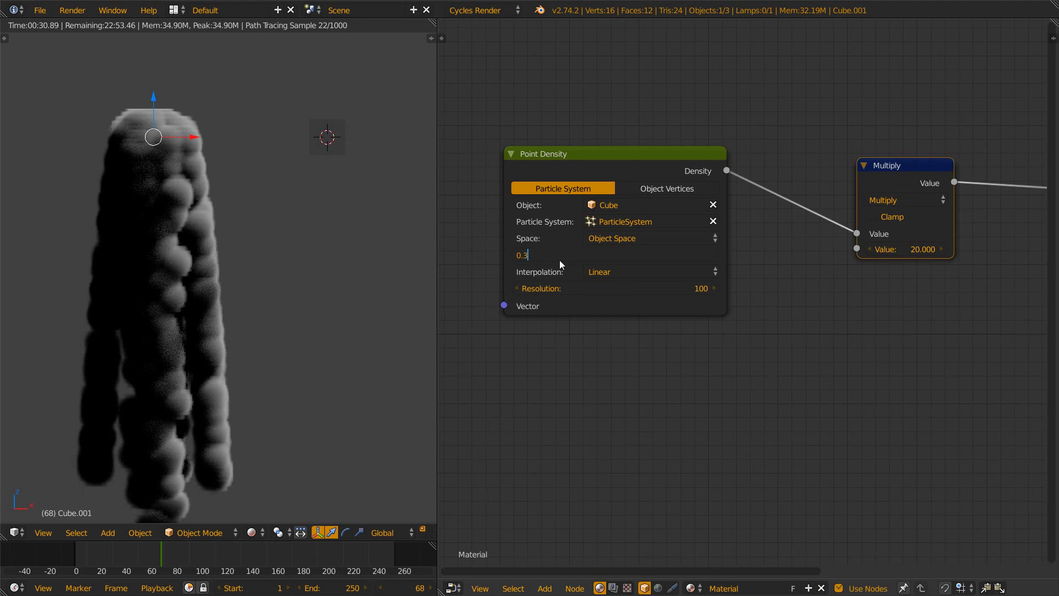
key("Return")
key("shift+z")
middle_click_drag(188, 261, 221, 256, "shift")
scroll(324, 230, "up", 4)
scroll(264, 233, "up", 3)
scroll(193, 249, "up", 2)
key("shift+z")
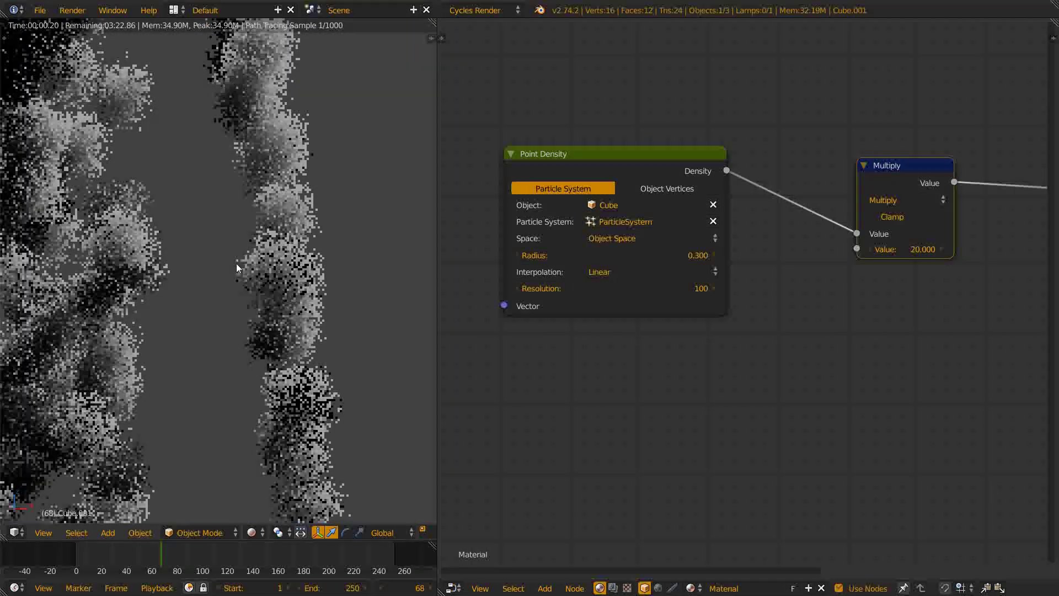
- Limit the preview to a render border around one particle strand and set the Point Density resolution to 500
key("ctrl+b")
left_click_drag(163, 55, 349, 365)
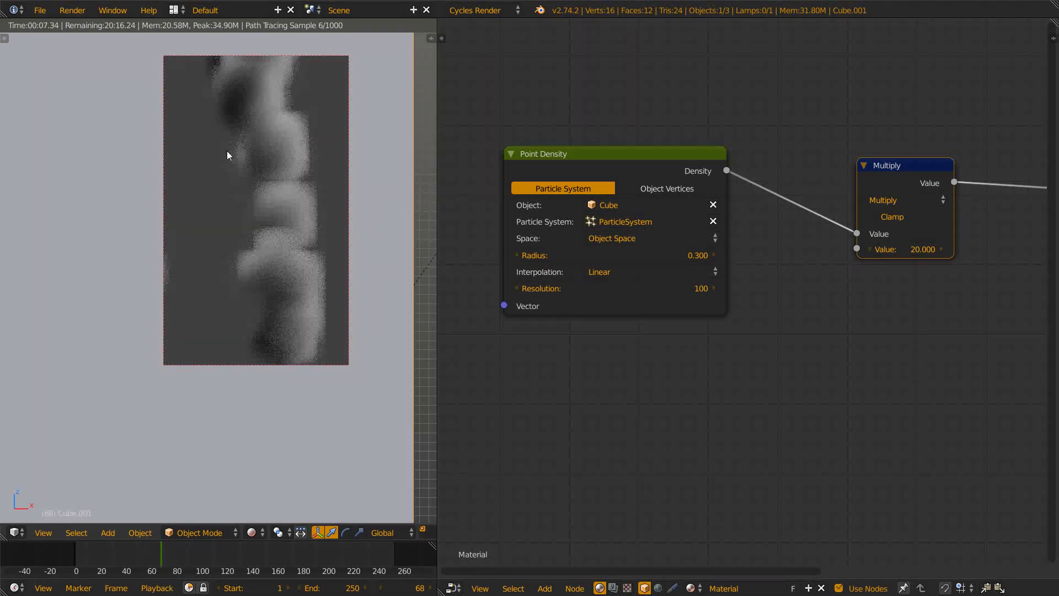
left_click(577, 287)
type("500")
key("Return")
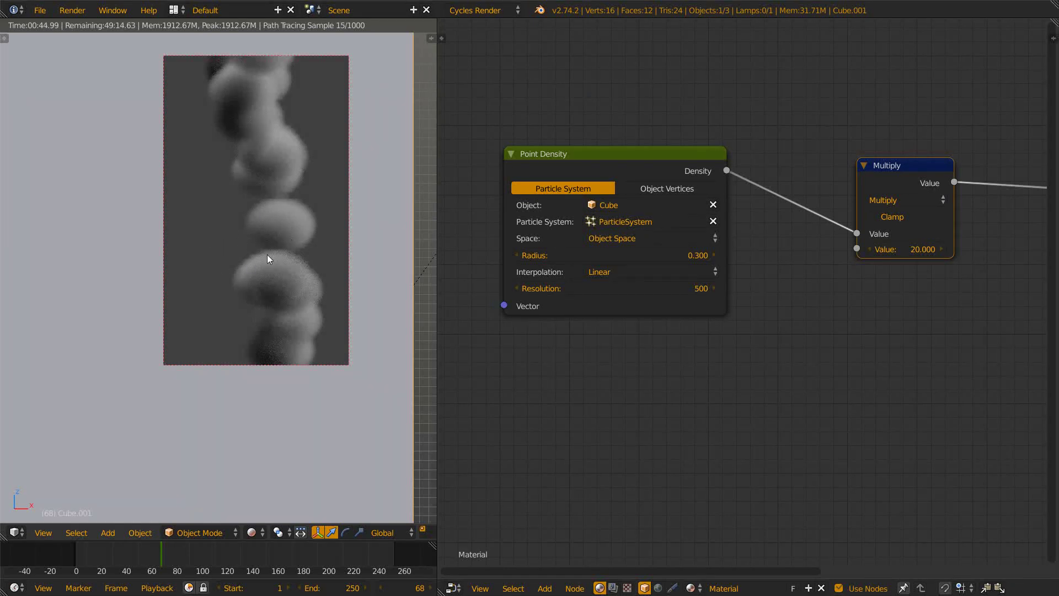
key("shift+z")
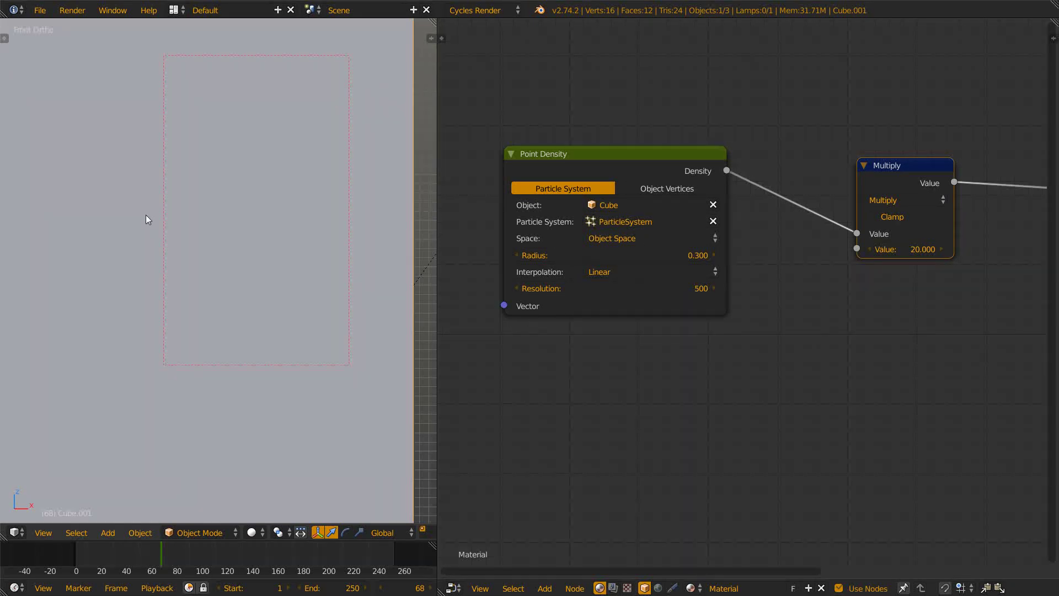
- Show the scene in wireframe and switch the Point Density source to Object Vertices
key("z")
scroll(165, 227, "up", 6)
middle_click_drag(164, 227, 240, 185, "shift")
scroll(239, 184, "down", 5)
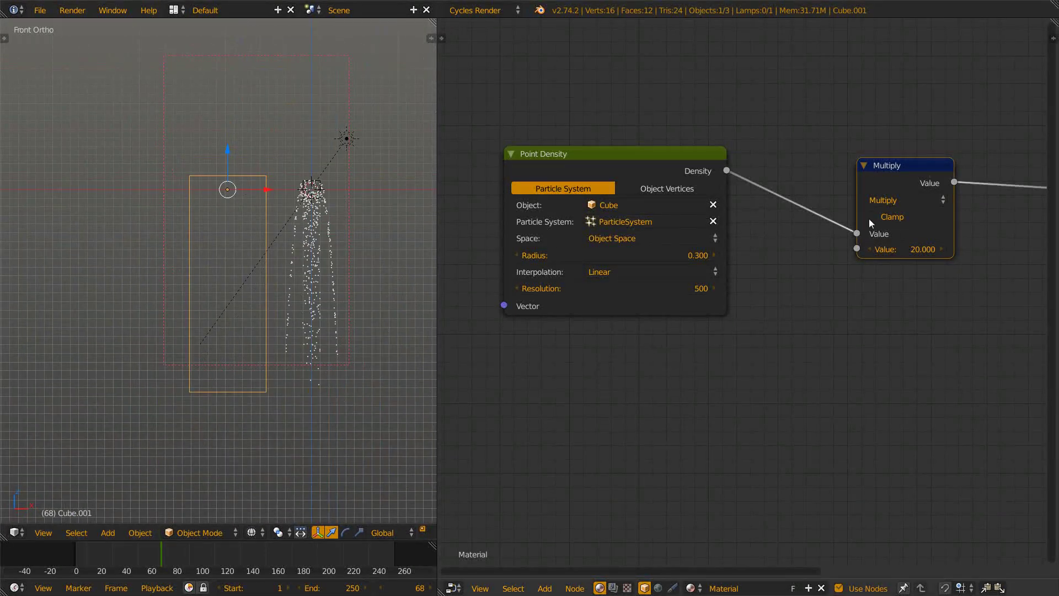
scroll(580, 251, "up", 2)
scroll(580, 251, "up", 1)
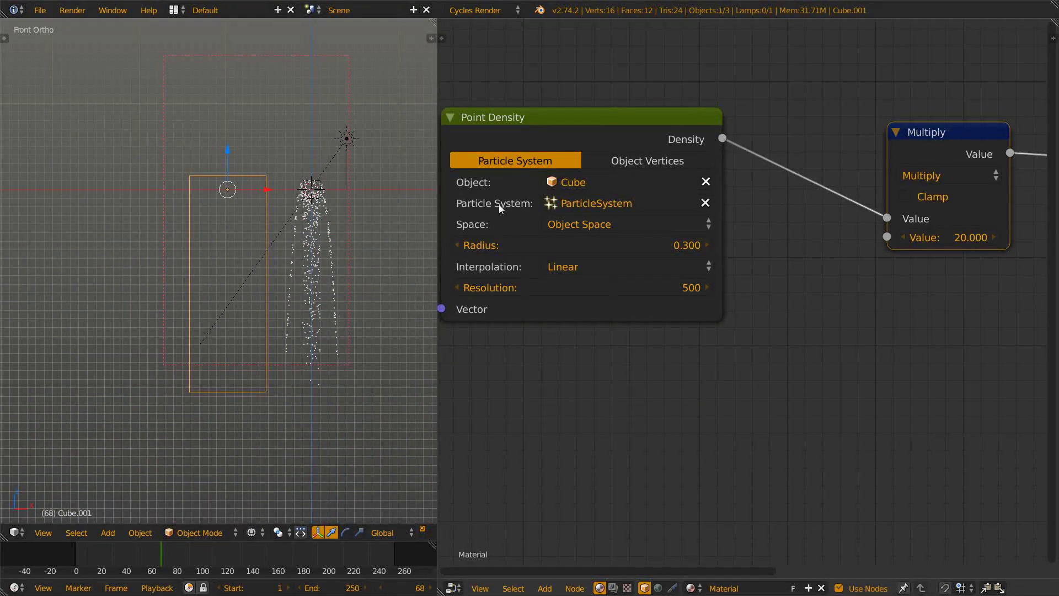
left_click(626, 162)
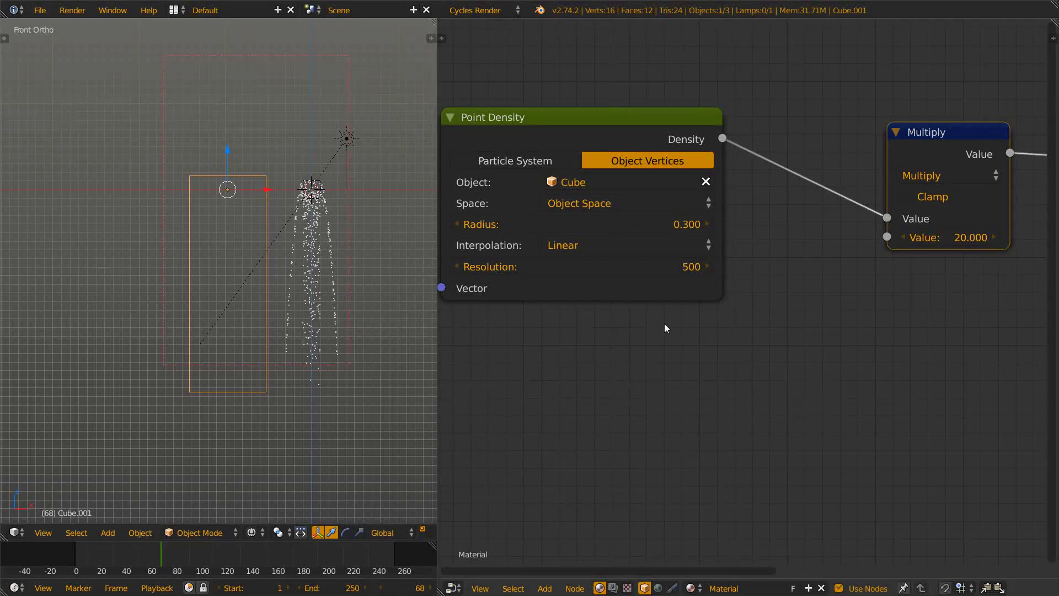
- Scale the box down along Z to a roughly cubic shape about 9.1 units tall
scroll(680, 333, "down", 2)
scroll(101, 284, "up", 1)
scroll(166, 284, "up", 1)
scroll(248, 283, "down", 1)
key("s")
key("z")
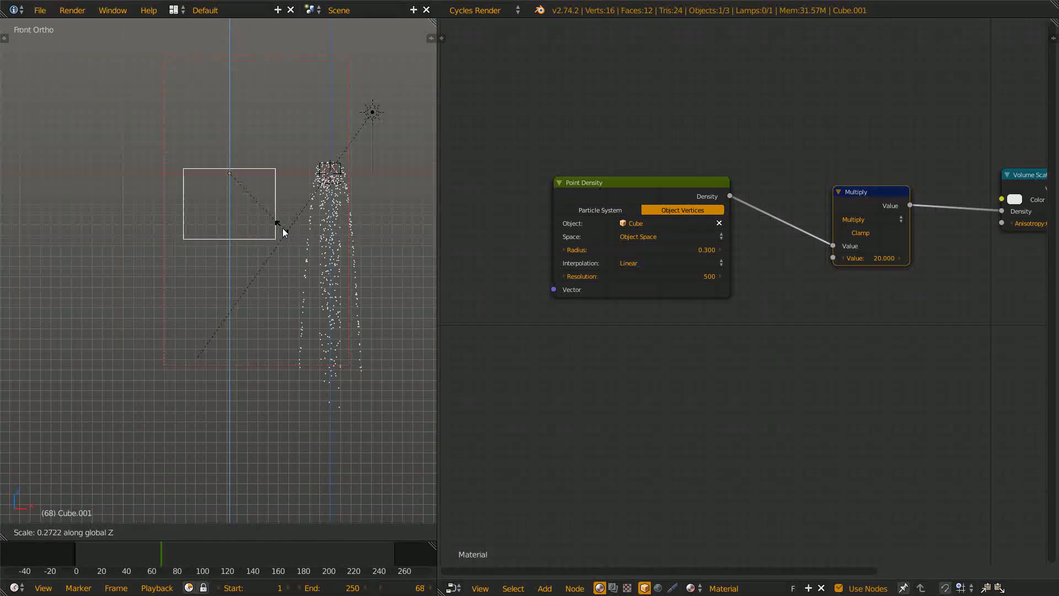
left_click(284, 257)
- Apply the box's scale and set its origin to its geometry
middle_click_drag(285, 257, 307, 246)
key("KP_1")
key("ctrl+a")
left_click(274, 278)
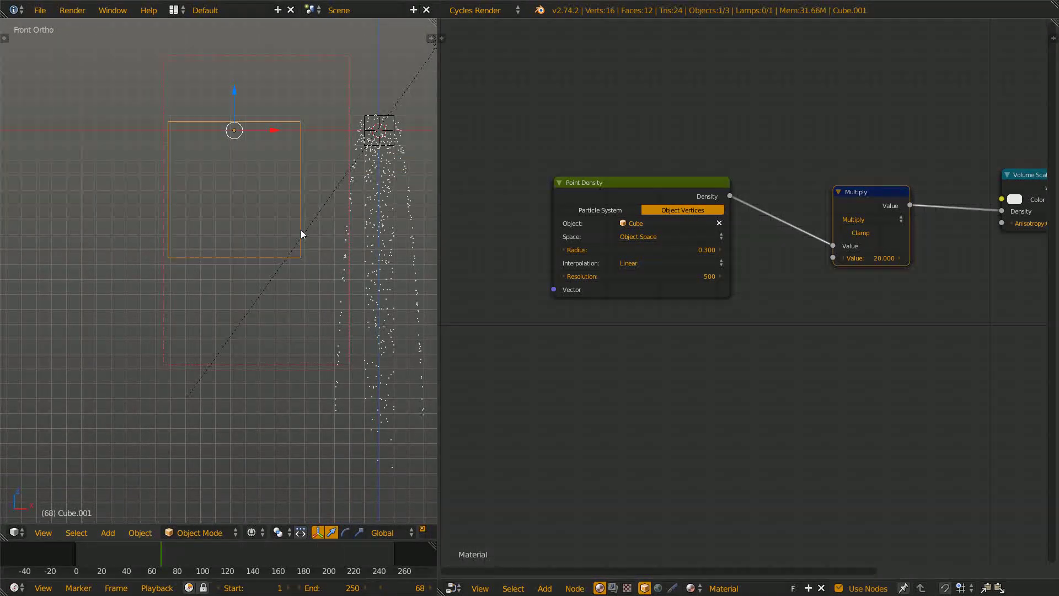
key("shift+ctrl+alt+c")
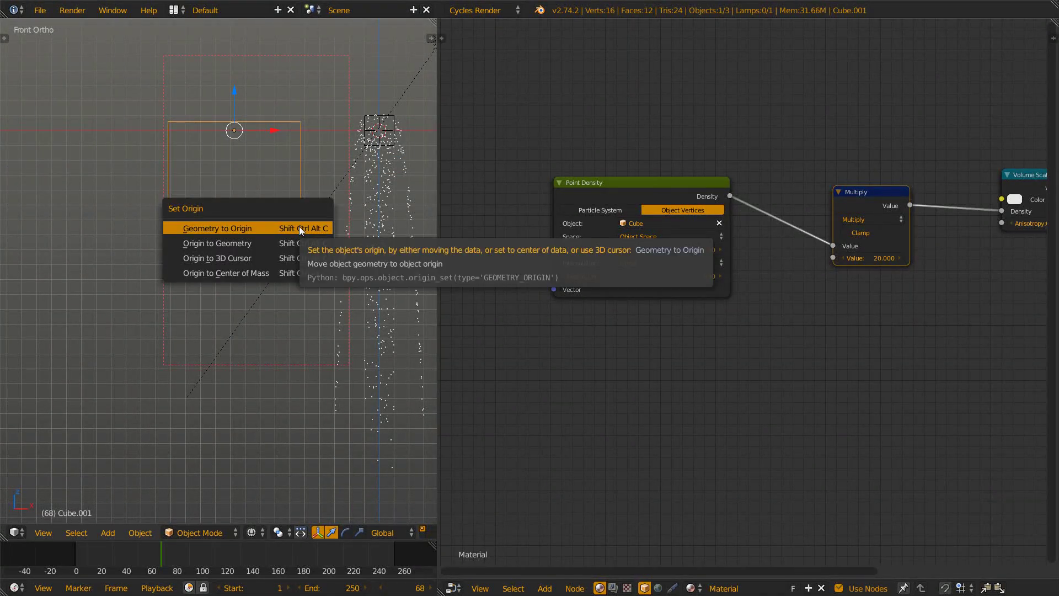
left_click(282, 241)
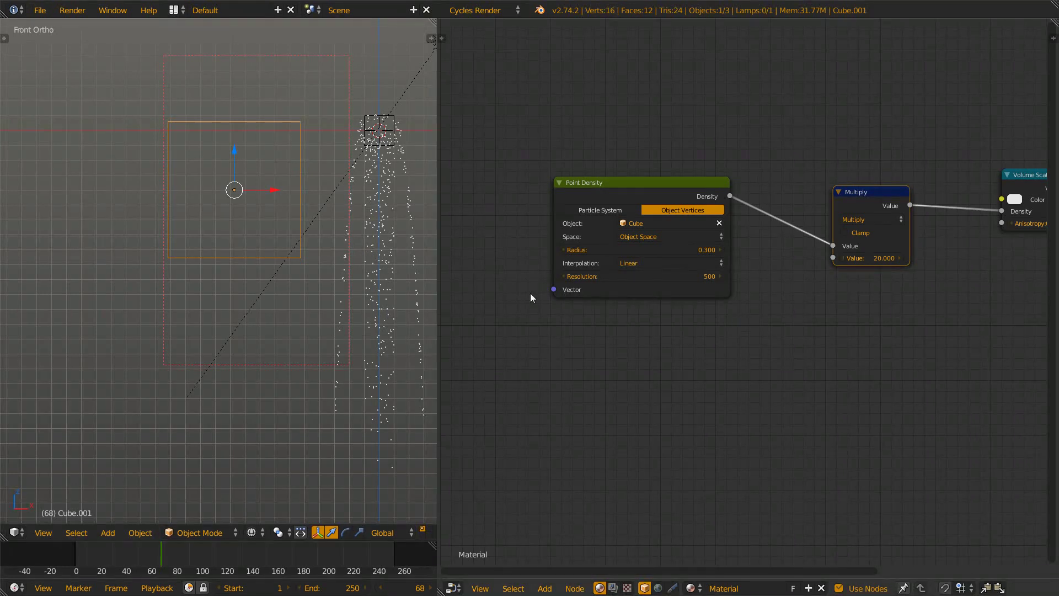
- Add a Monkey mesh and move it along X away from the box and particle emitter
scroll(635, 248, "up", 2)
scroll(313, 214, "down", 5)
key("shift+a")
mouse_move(351, 227)
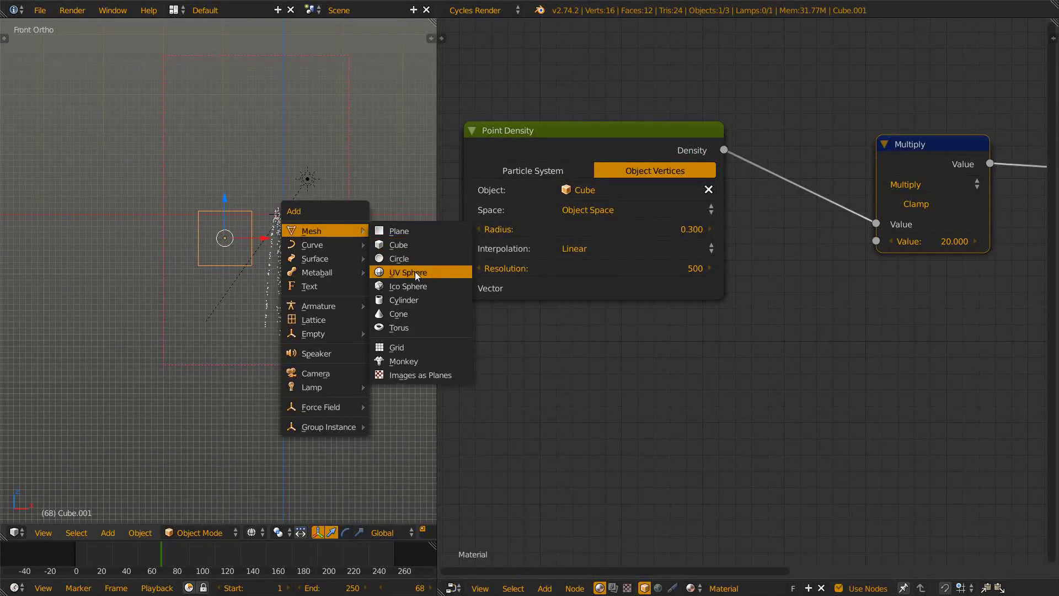
left_click(407, 360)
key("g")
key("x")
left_click(411, 236)
- Select the box and choose Suzanne as the Point Density object
scroll(267, 237, "up", 5)
middle_click_drag(243, 247, 227, 281, "shift")
right_click(244, 286)
left_click(613, 190)
left_click(594, 259)
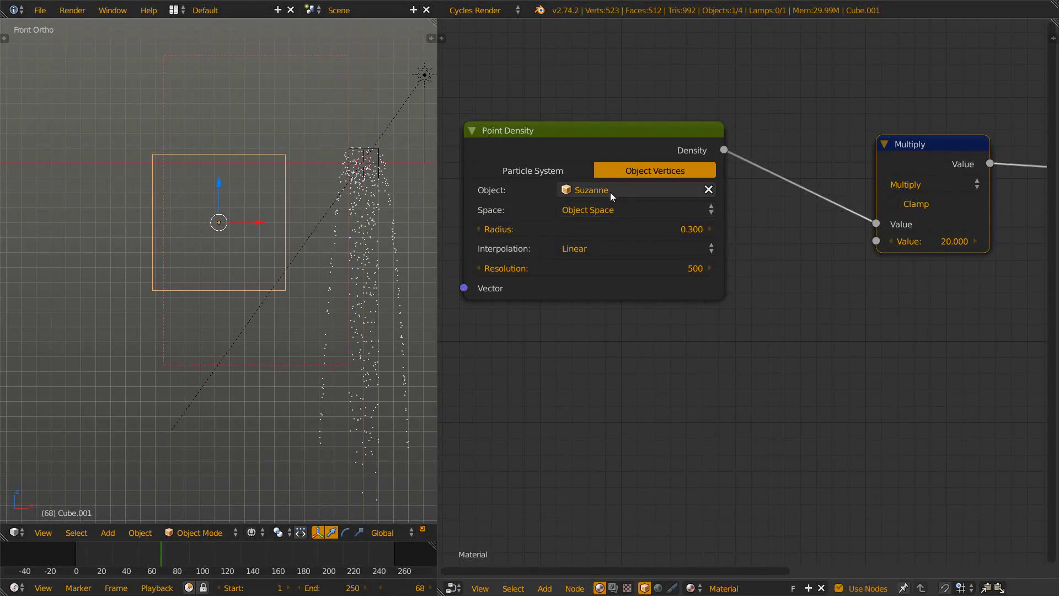
- Preview the rendered volume inside the box and examine it from an angled view
key("shift+z")
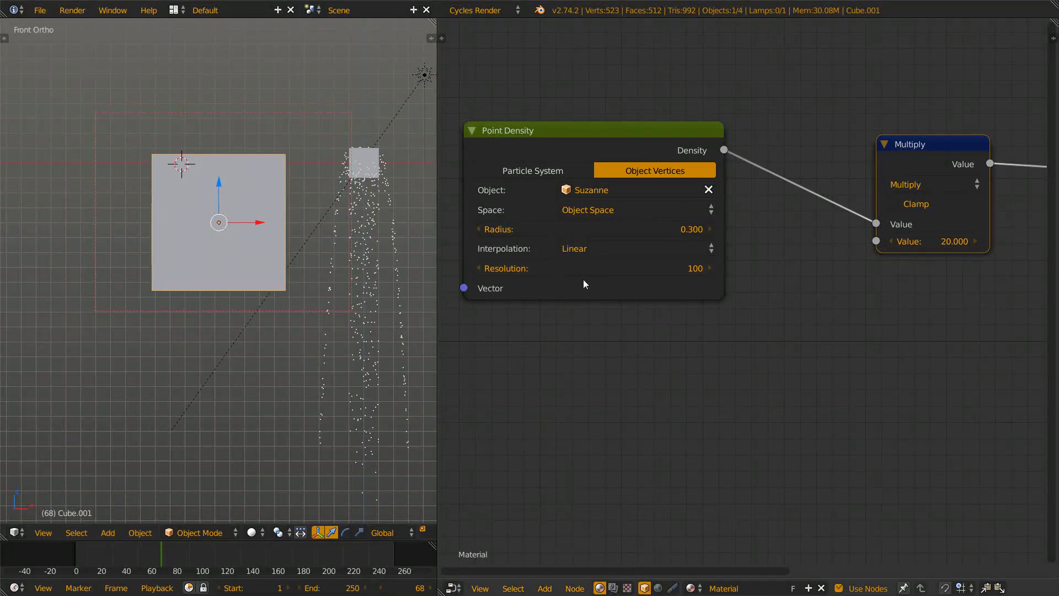
key("g")
left_click(297, 247)
key("shift+z")
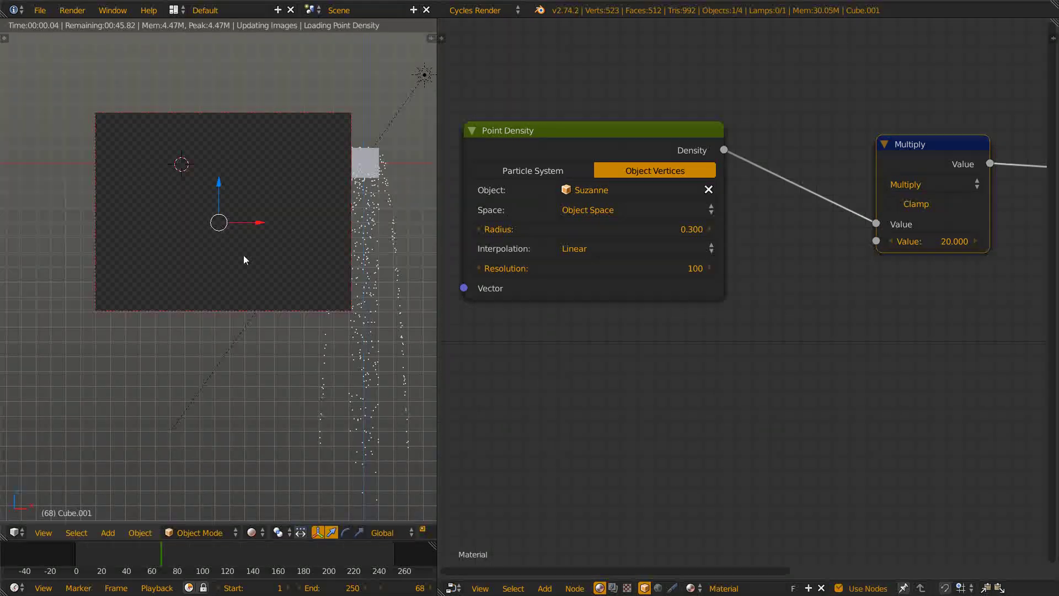
middle_click_drag(177, 207, 275, 260)
scroll(234, 266, "up", 3)
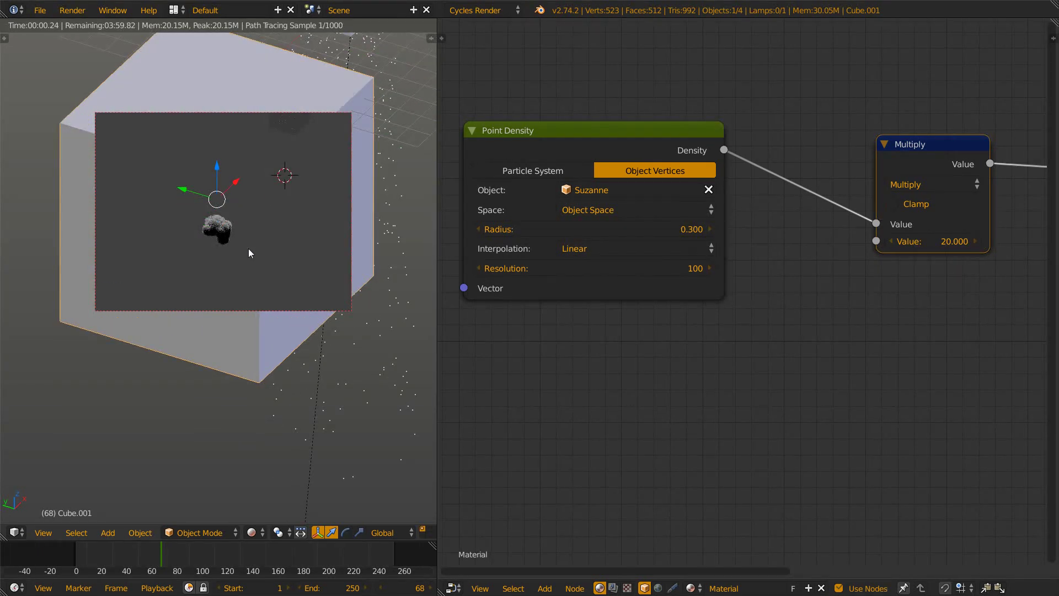
mouse_move(188, 233)
middle_mouse_down()
mouse_move(180, 230)
mouse_move(188, 224)
middle_mouse_up()
- Return to solid shading and show the box's scale and dimensions beside the viewport
key("shift+z")
key("n")
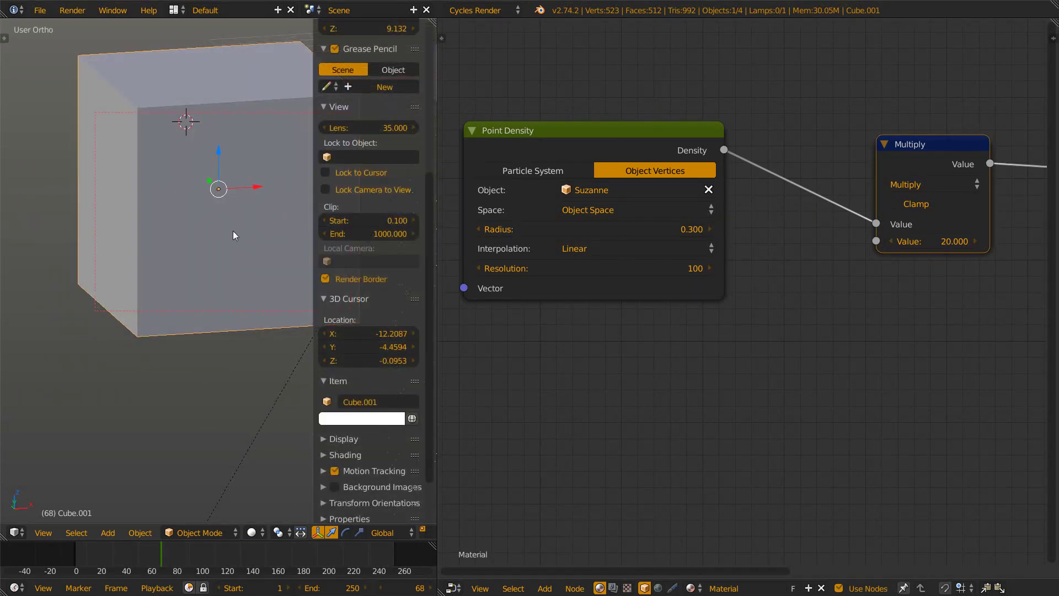
scroll(389, 210, "up", 5)
scroll(395, 215, "up", 1)
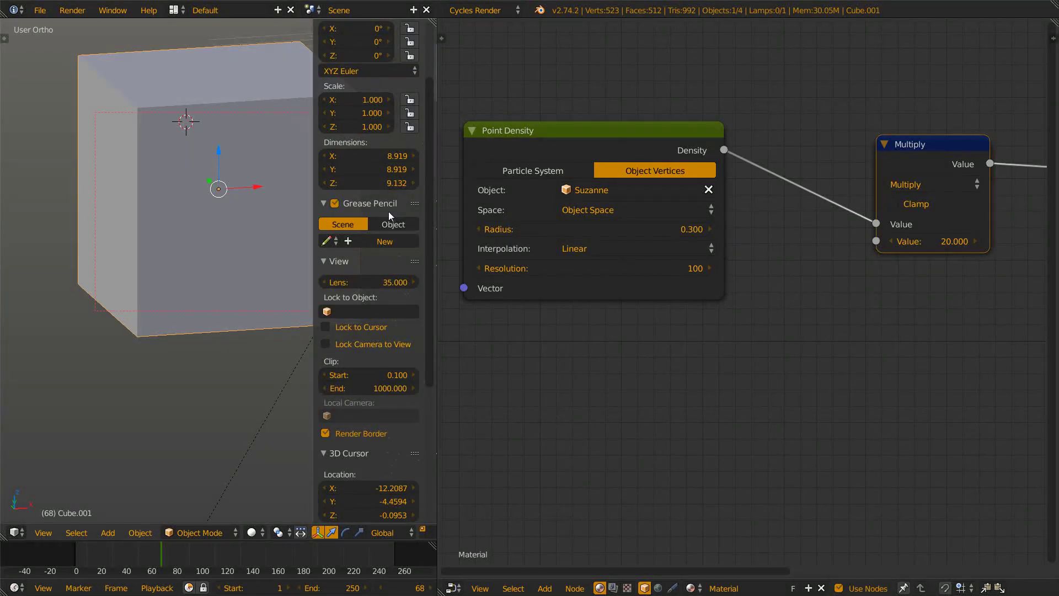
- Scale the box uniformly to 0.328, apply the scale, and preview the rendered monkey volume up close
scroll(215, 221, "down", 5)
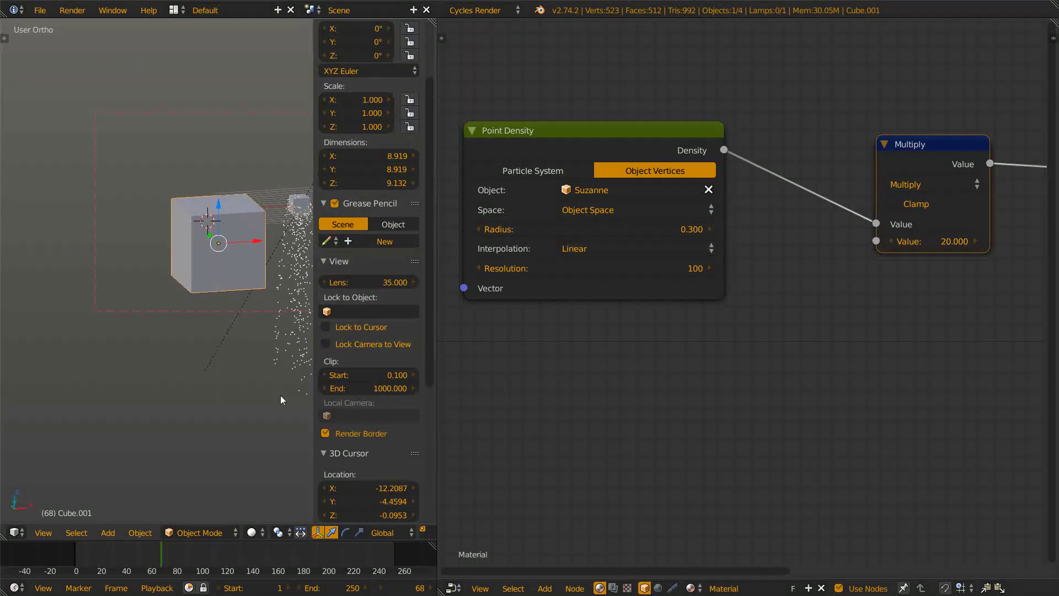
key("s")
left_click(237, 299)
scroll(247, 289, "up", 5)
key("ctrl+a")
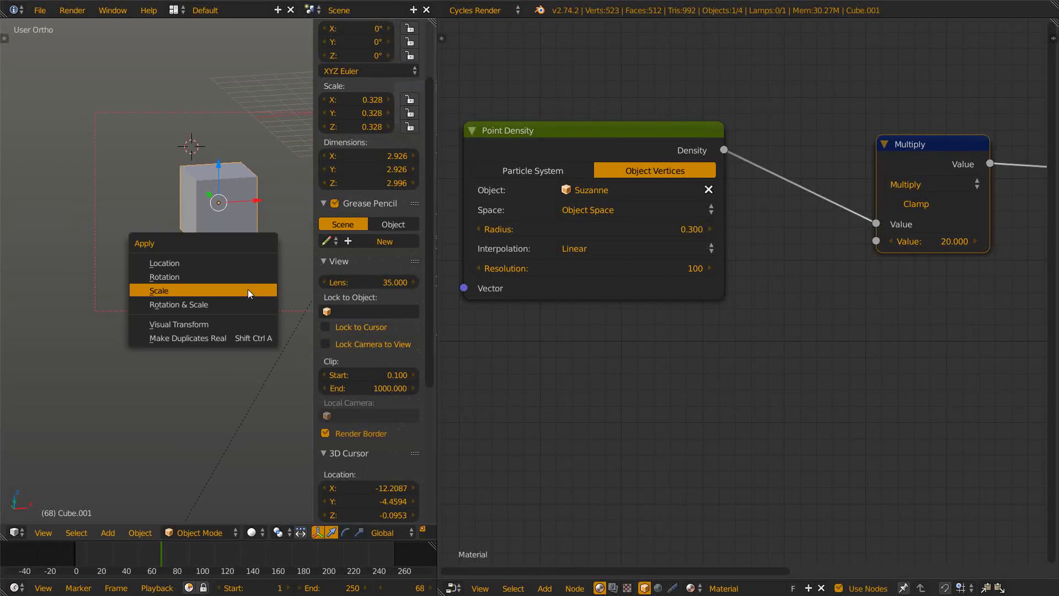
left_click(247, 289)
key("shift+z")
scroll(247, 252, "up", 3)
scroll(249, 287, "up", 3)
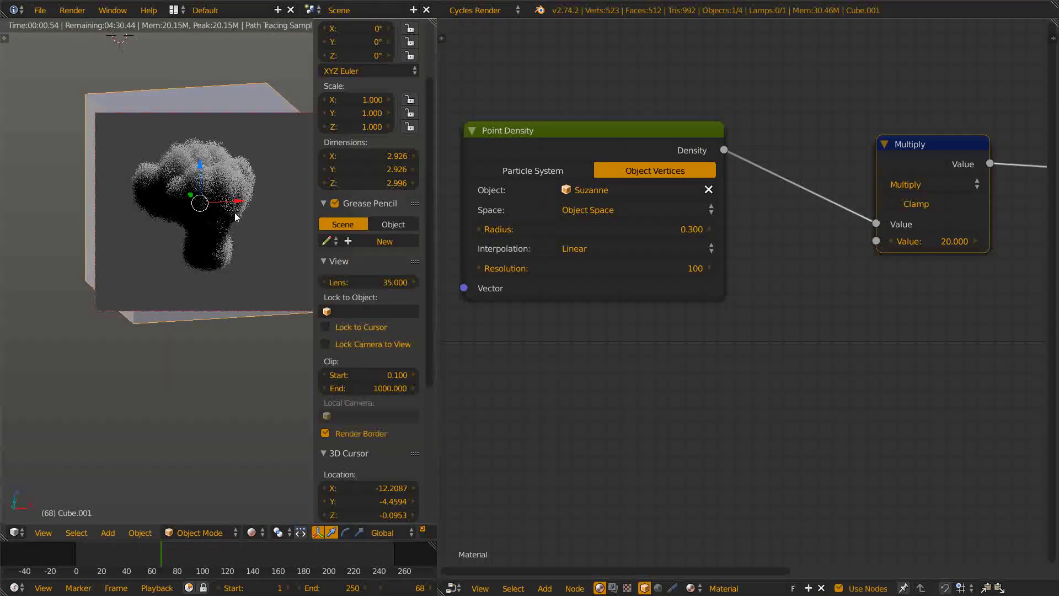
- Scale the box up uniformly to 4.720 without applying the scale and preview the rendered monkey volume
key("shift+z")
scroll(207, 247, "down", 5)
key("s")
left_click(292, 308)
key("shift+z")
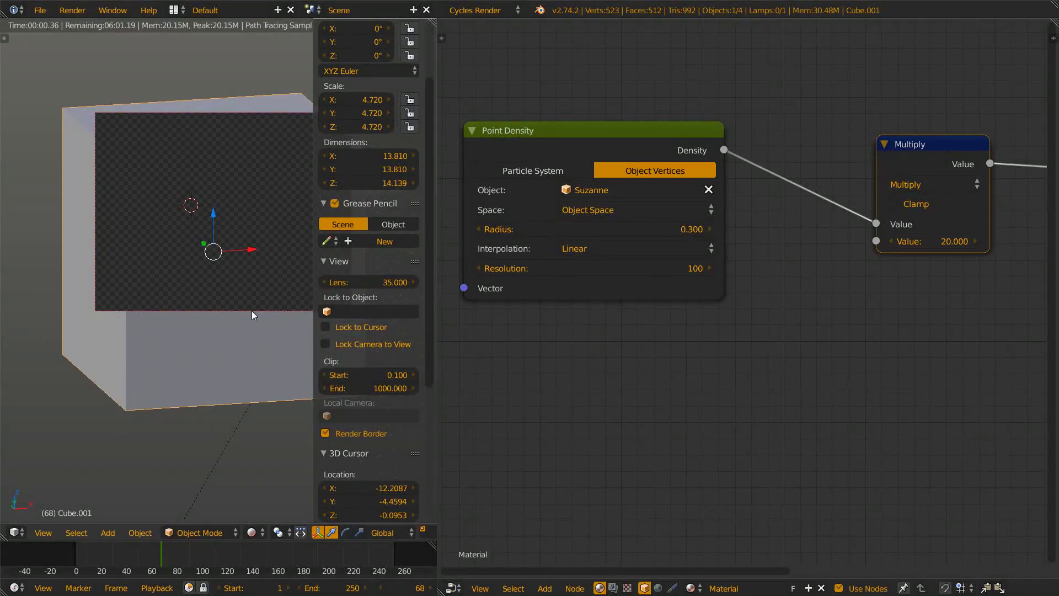
middle_click_drag(251, 310, 210, 182)
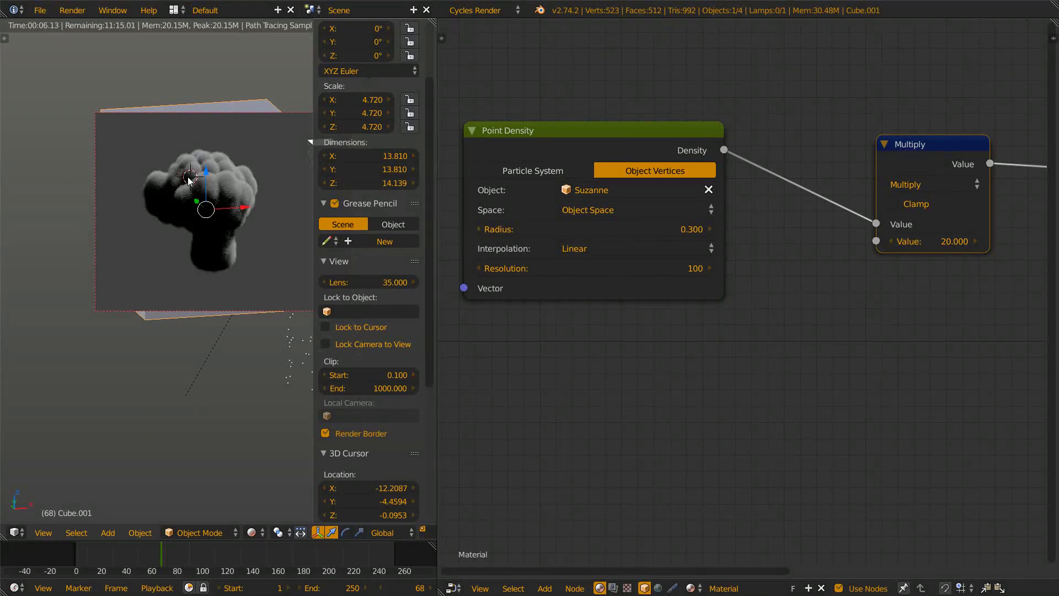
key("shift+z")
- Set the Point Density radius to 0.1 and preview the rendered monkey volume
left_click(517, 230)
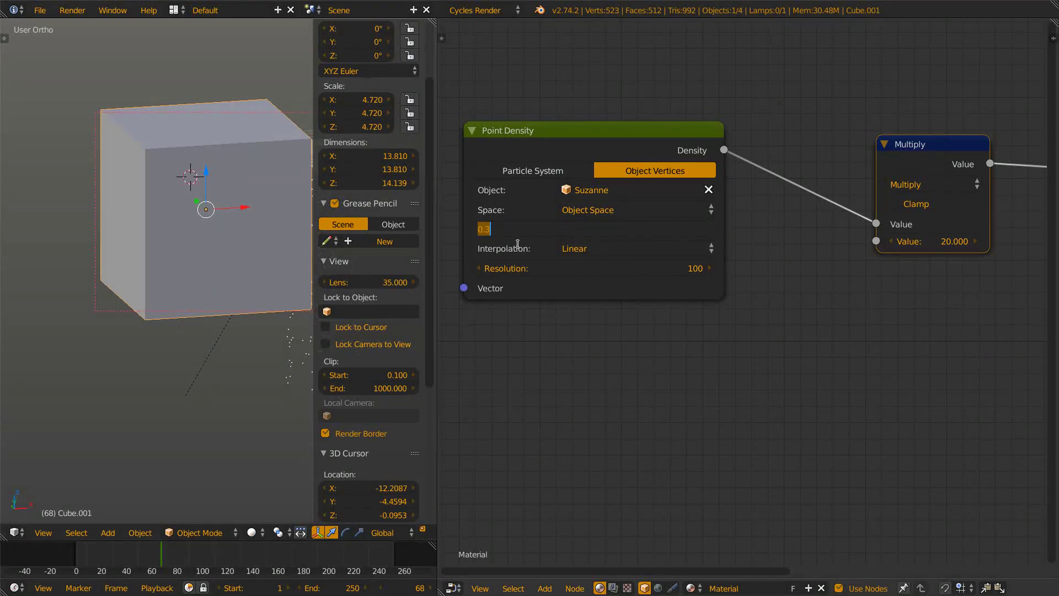
type("0.1")
key("Return")
key("shift+z")
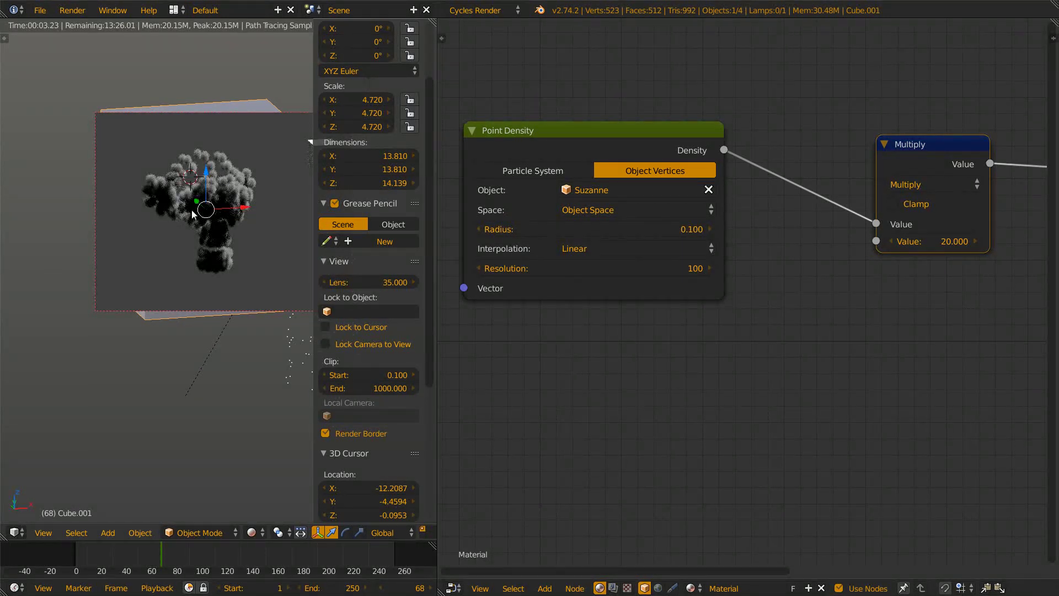
key("shift+z")
- Select the monkey mesh and add a level 2 subdivision surface to it
scroll(196, 190, "down", 6)
middle_click_drag(200, 198, 131, 199, "shift")
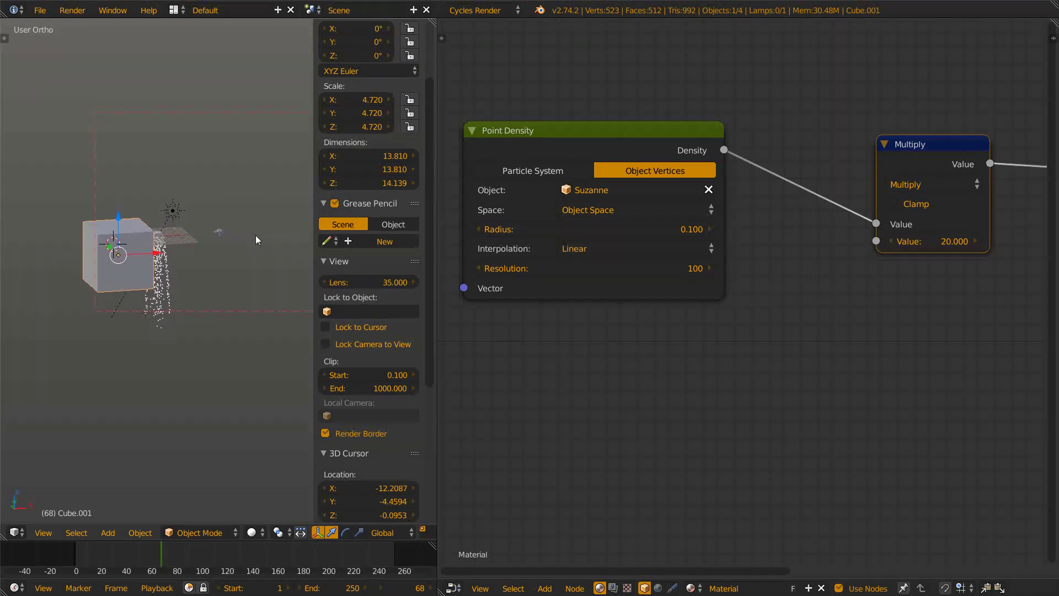
right_click(229, 230)
scroll(259, 227, "up", 4)
scroll(206, 225, "up", 1)
middle_click_drag(207, 225, 207, 248, "shift")
scroll(220, 220, "up", 1)
middle_click_drag(237, 187, 217, 225, "shift")
scroll(224, 226, "up", 4)
scroll(259, 156, "up", 2)
middle_click_drag(227, 180, 113, 297)
scroll(220, 261, "up", 3)
key("Tab")
key("Tab")
key("ctrl+2")
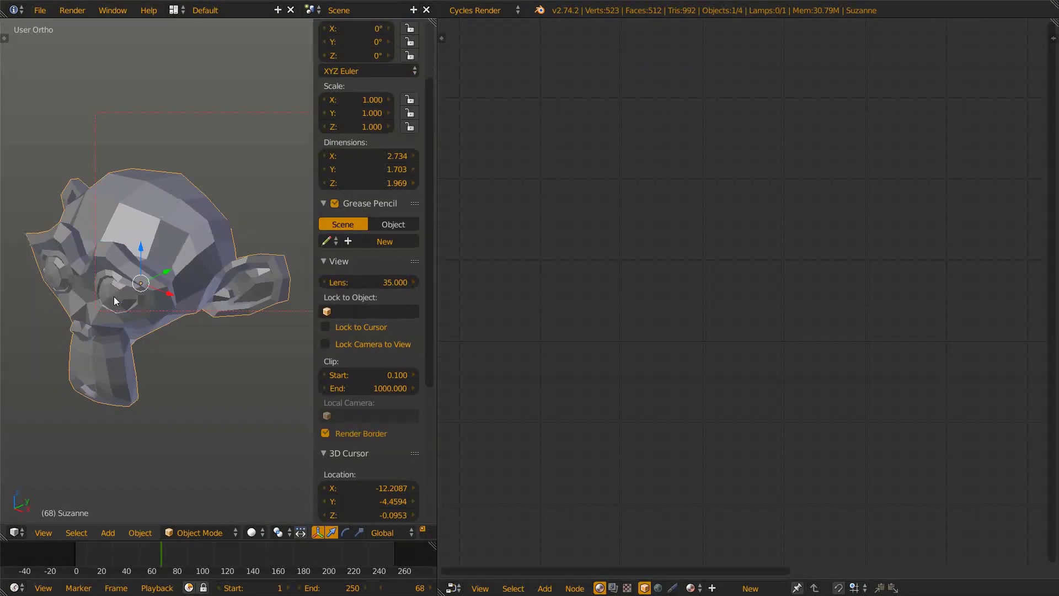
- Preview the subdivided monkey's volume in the box and redraw the render border around the monkey shape
scroll(212, 262, "down", 11)
middle_click_drag(81, 238, 356, 294, "shift")
scroll(219, 261, "down", 4)
middle_click_drag(203, 269, 233, 279)
scroll(227, 253, "down", 1)
middle_click_drag(58, 273, 151, 281, "shift")
scroll(150, 281, "up", 4)
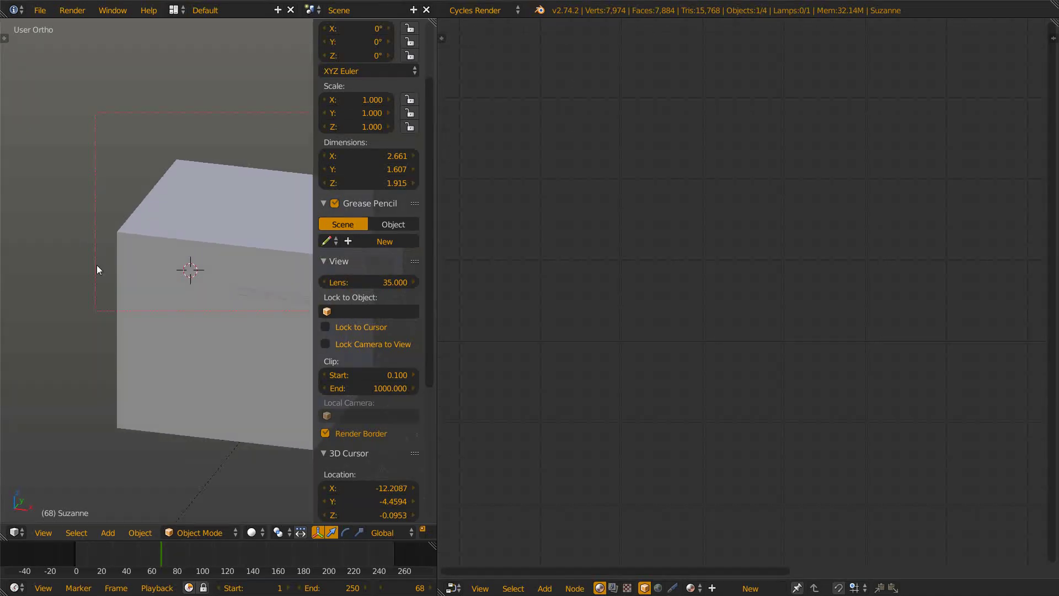
middle_click_drag(213, 315, 215, 226, "shift")
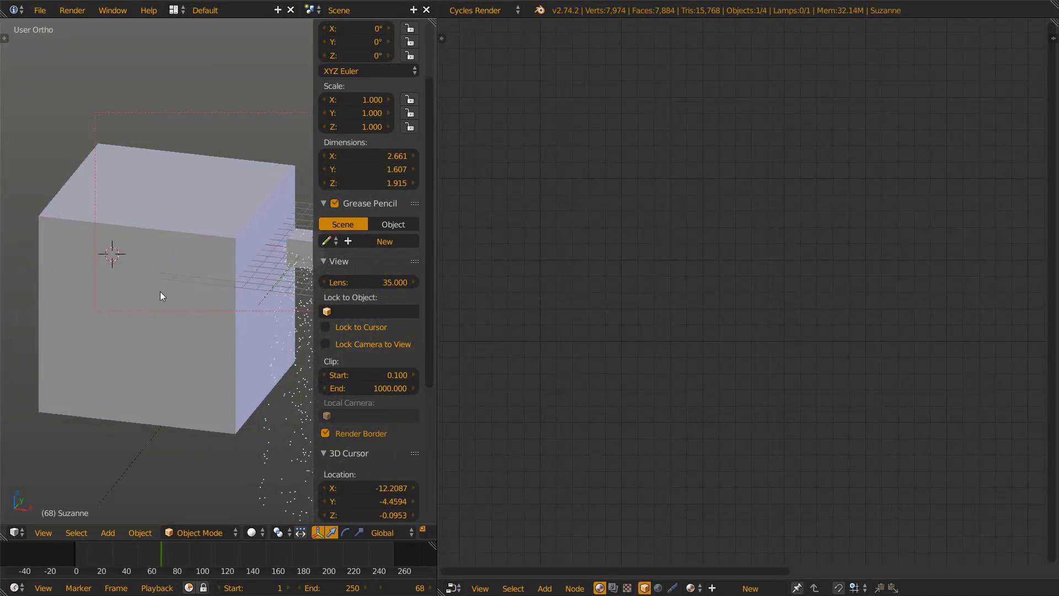
key("shift+z")
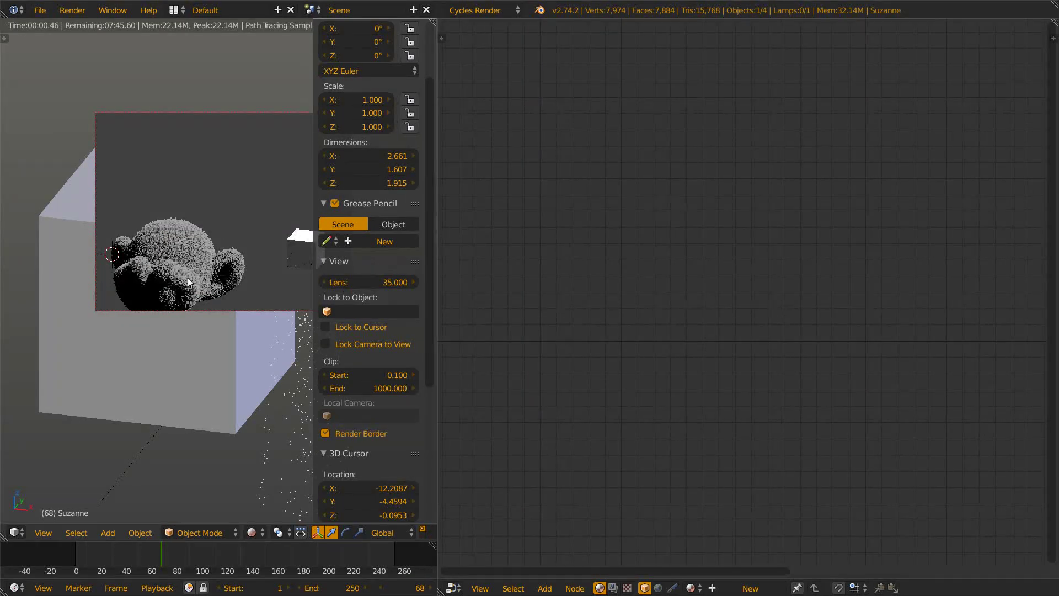
key("ctrl+b")
left_click_drag(34, 164, 280, 359)
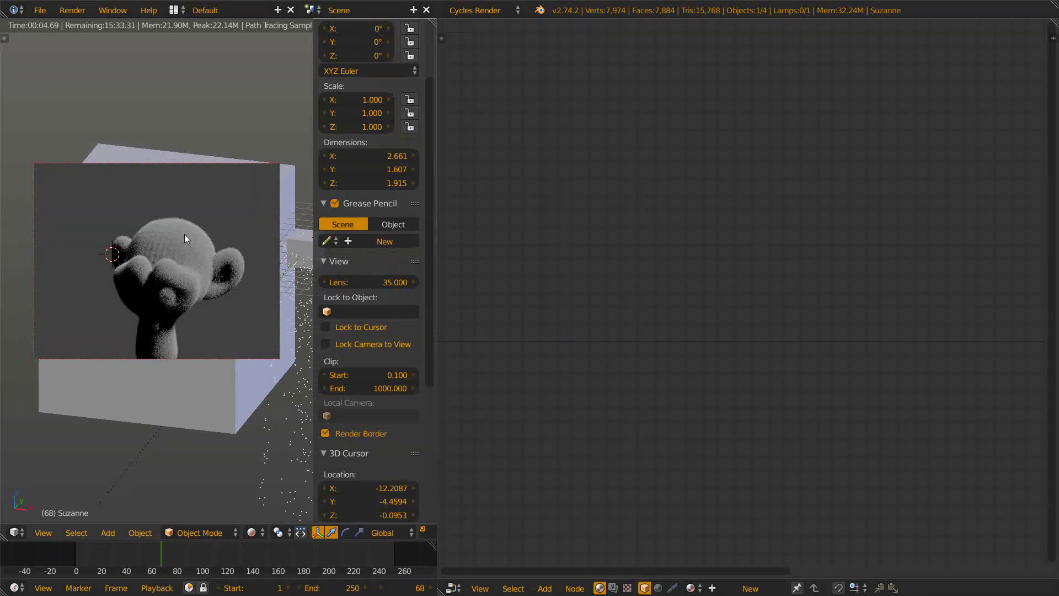
- Switch the viewport from the rendered preview to wireframe and select the large box that encloses the monkey
key("shift+z")
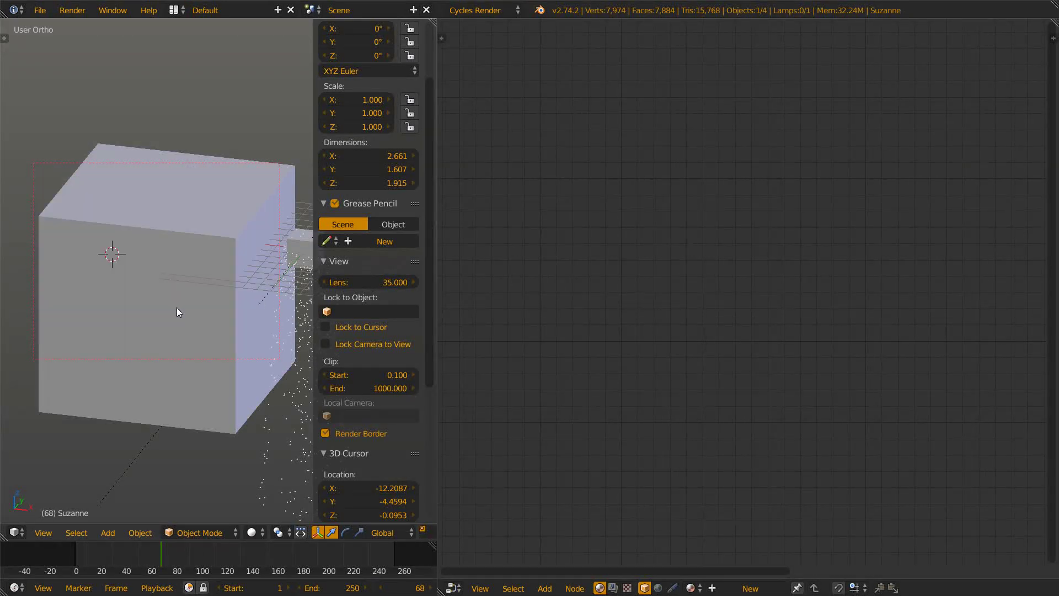
key("z")
right_click(207, 267)
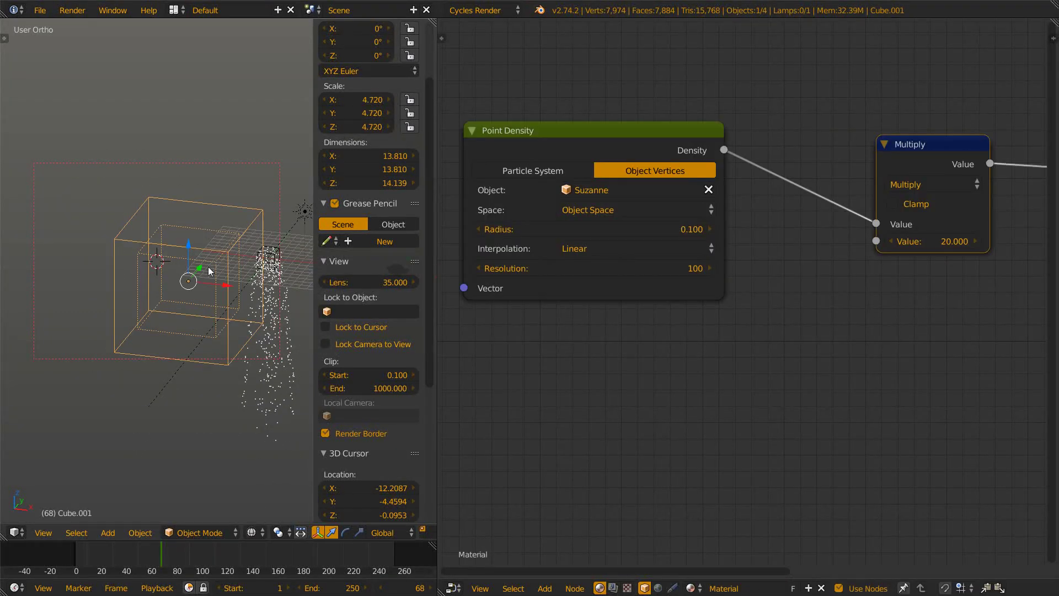
middle_click_drag(946, 202, 733, 265)
left_click(995, 182)
key("shift+d")
left_click(969, 337)
key("x")
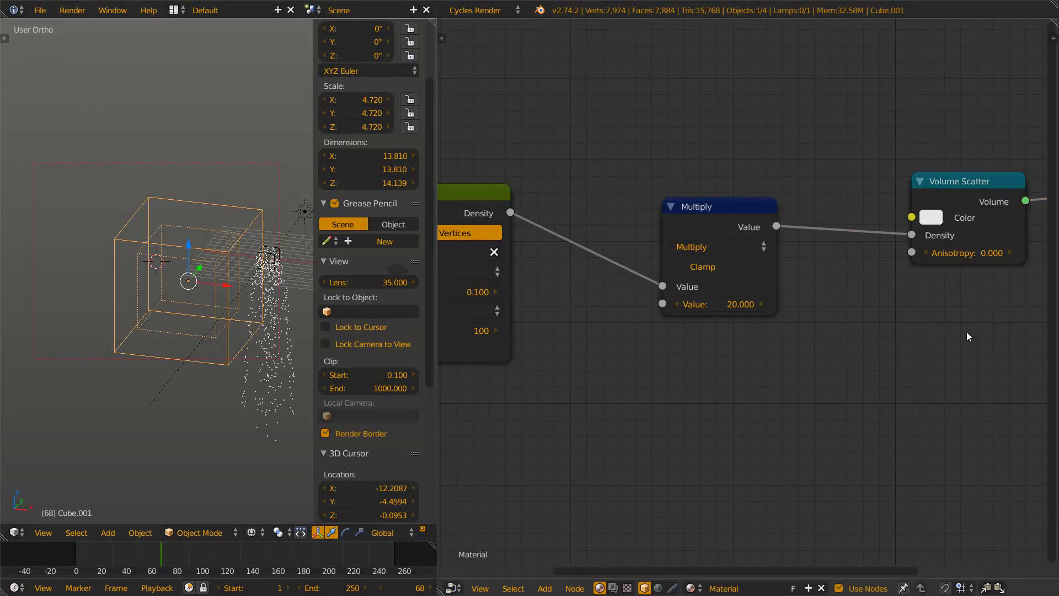
- Switch the box material's Volume Scatter node to Volume Absorption, keeping its links
left_click(971, 201)
key("shift+s")
mouse_move(959, 247)
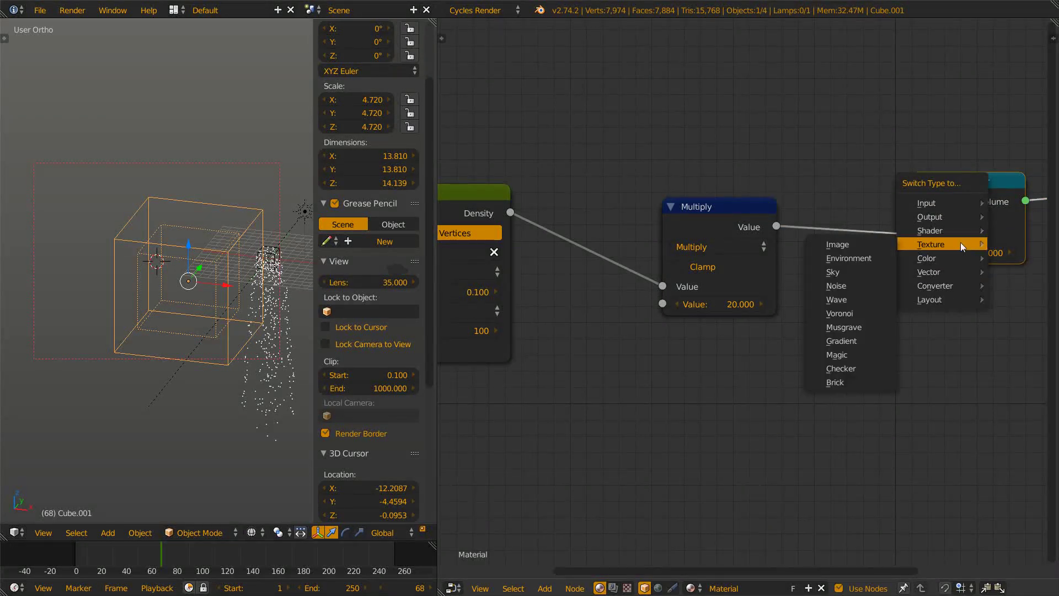
mouse_move(937, 227)
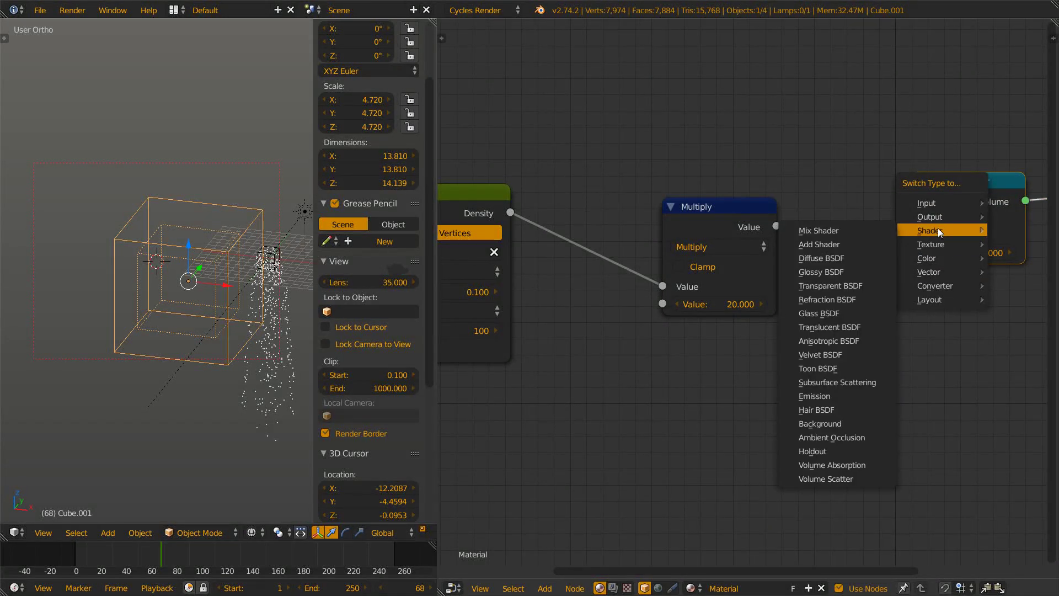
left_click(835, 463)
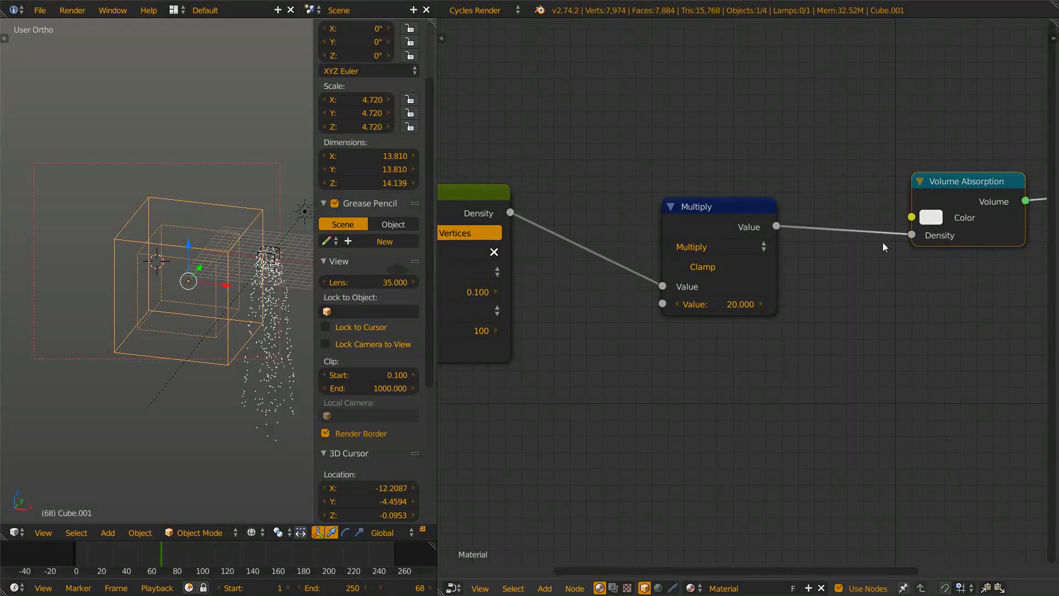
- Set the Volume Absorption color to a bright green and preview the rendered monkey volume up close
left_click(932, 216)
left_click(831, 268)
left_click(797, 293)
key("shift+z")
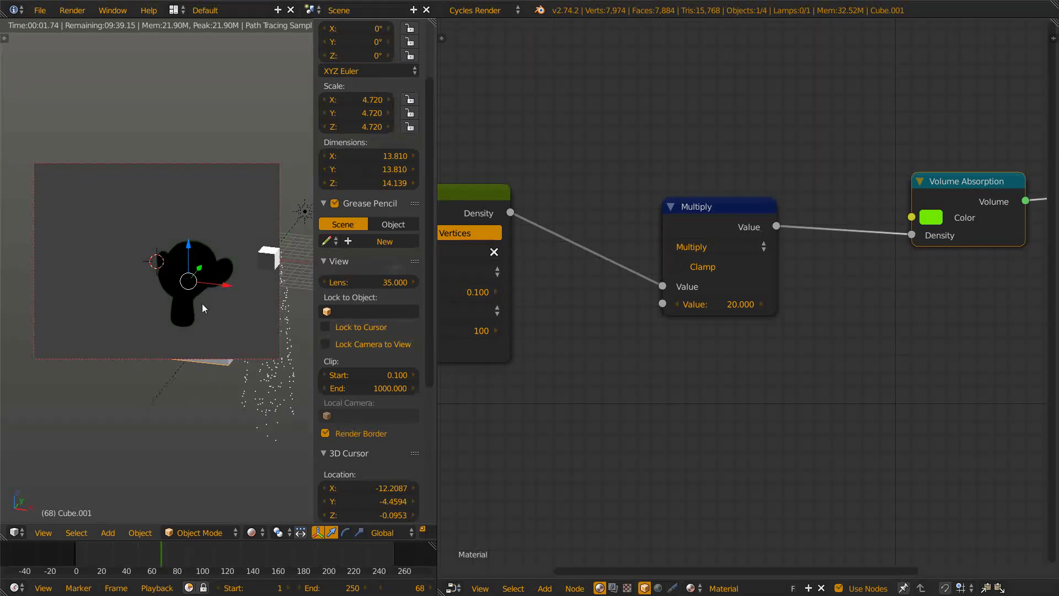
scroll(202, 304, "up", 2)
scroll(202, 304, "up", 2)
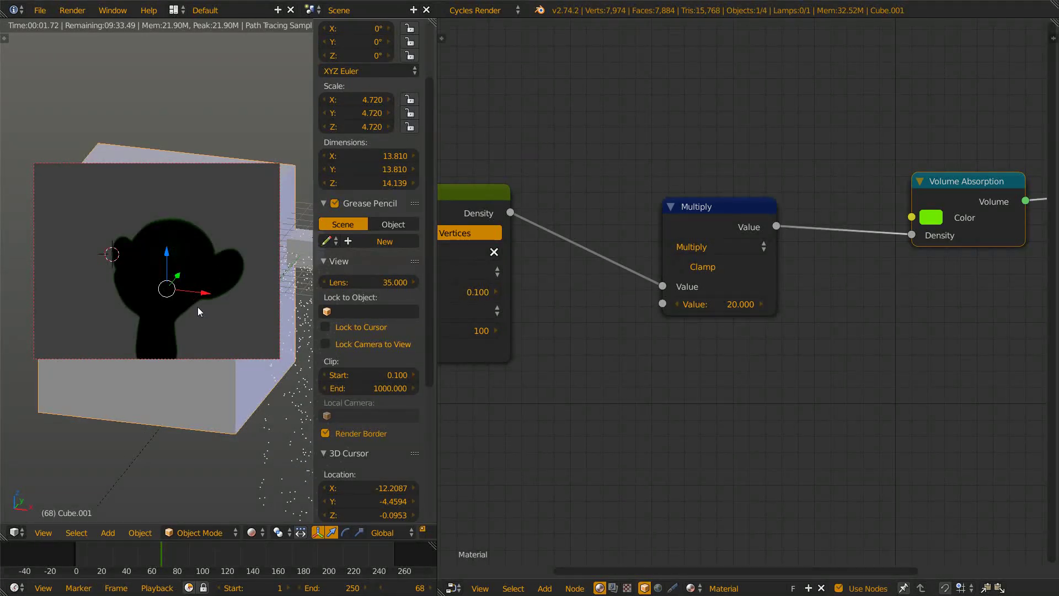
- Set the Multiply node's value to 10 and check the absorption volume in the rendered preview
left_click(690, 304)
type("10")
key("Return")
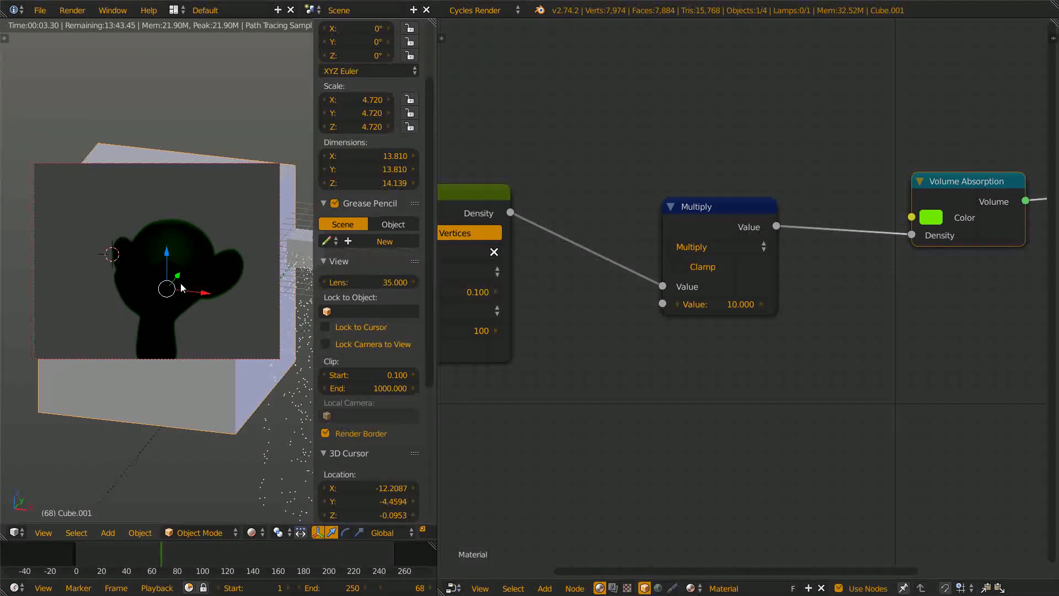
scroll(181, 284, "down", 1)
- Lower the Multiply node's value to 1, check the green absorption volume in the rendered preview, and return to solid shading
left_click(720, 305)
type("1")
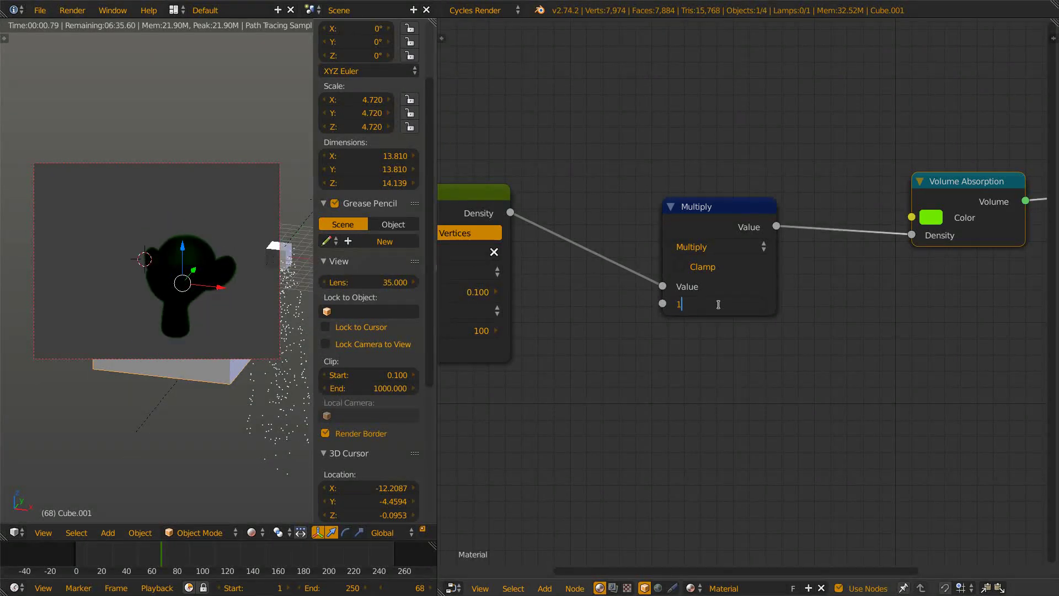
key("Return")
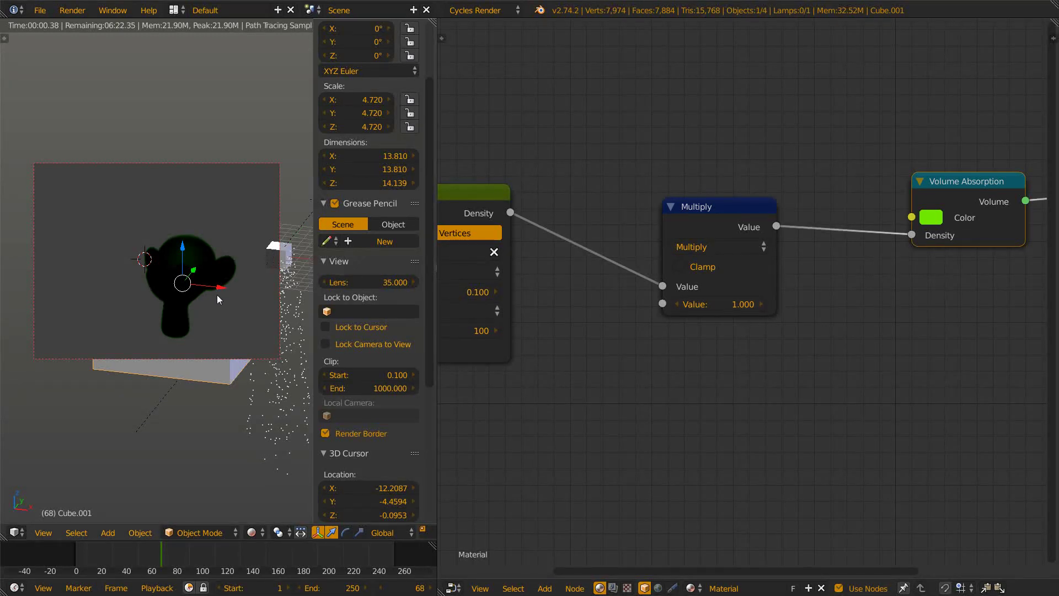
scroll(198, 276, "up", 1)
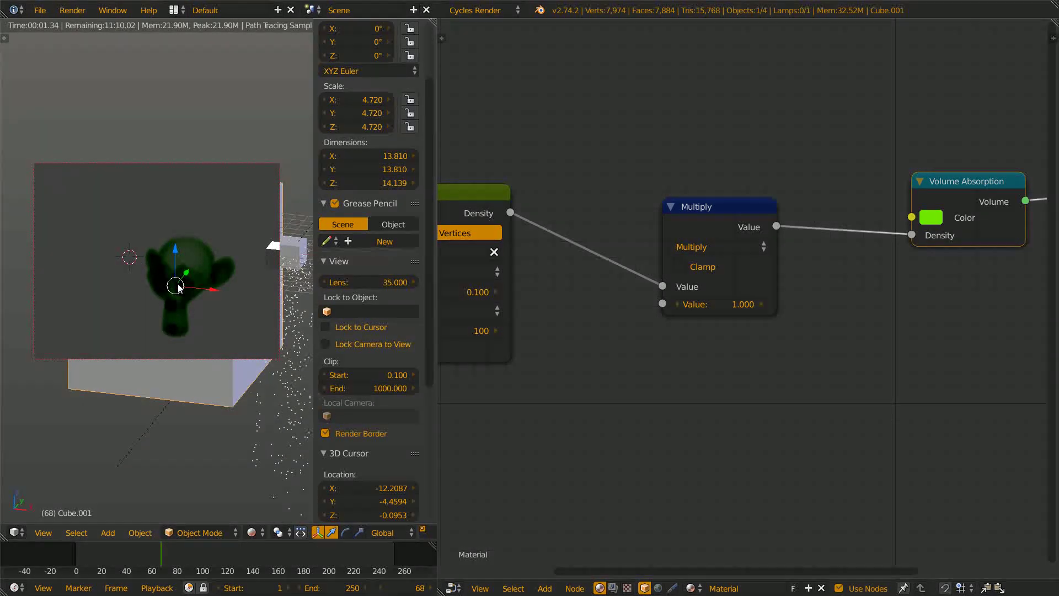
scroll(179, 288, "up", 1)
scroll(178, 289, "up", 1)
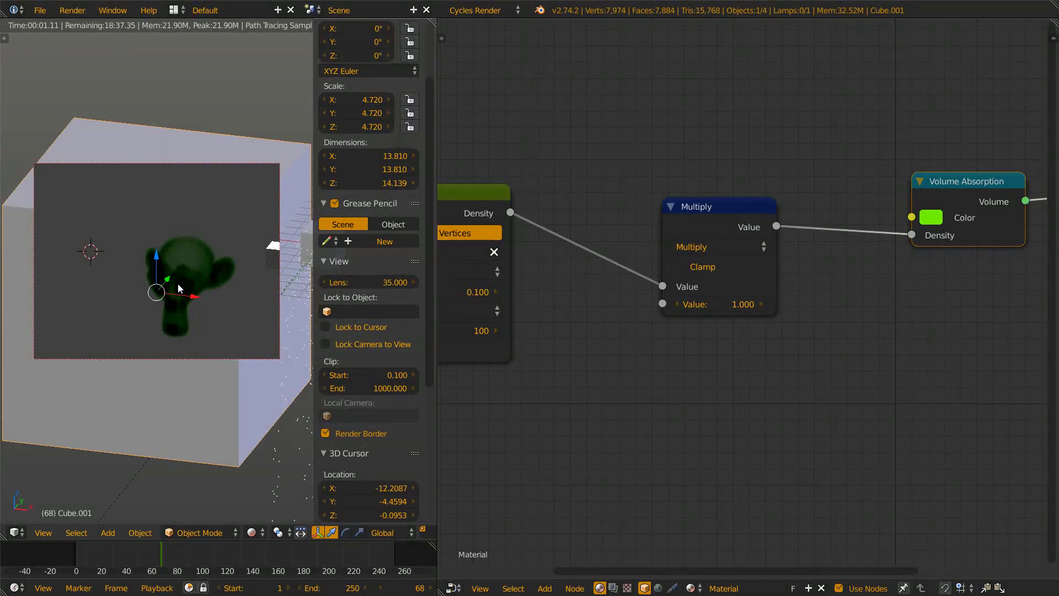
key("shift+z")
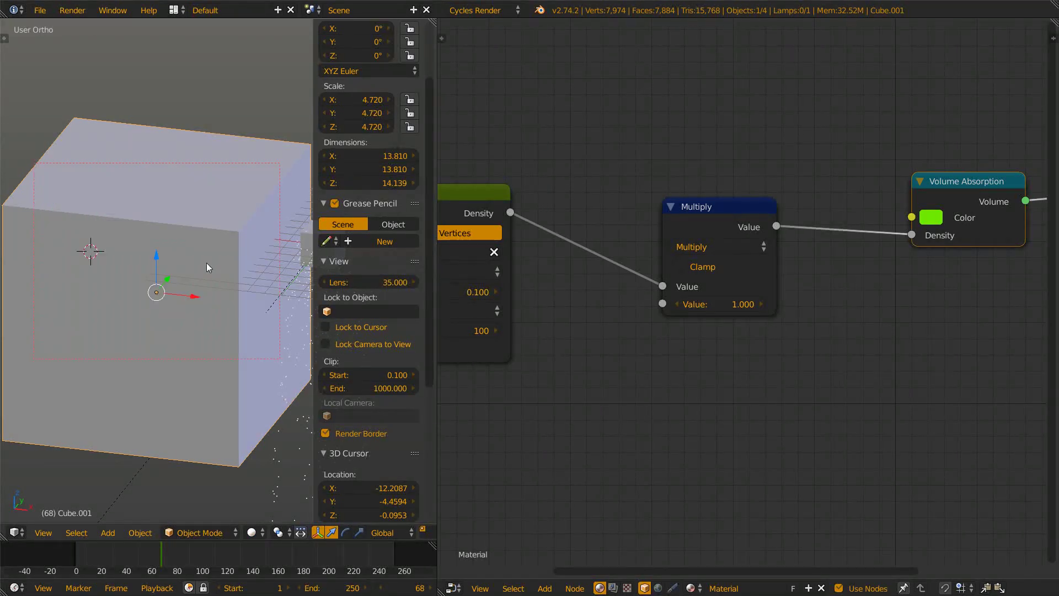
scroll(631, 252, "down", 5)
middle_click_drag(608, 263, 774, 303)
scroll(766, 283, "up", 5)
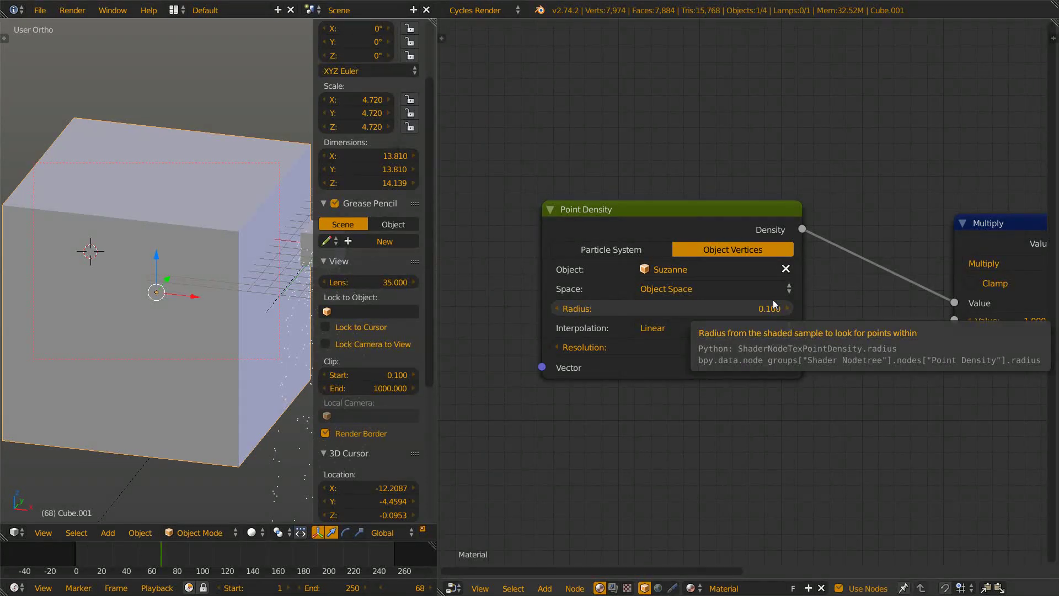
scroll(877, 341, "up", 2)
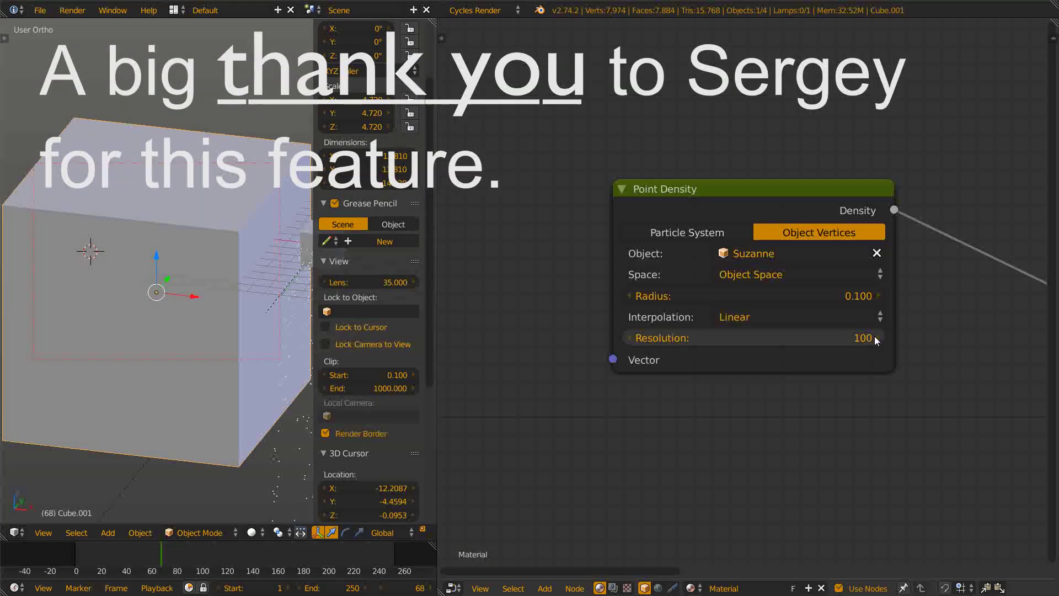
scroll(874, 341, "up", 2)
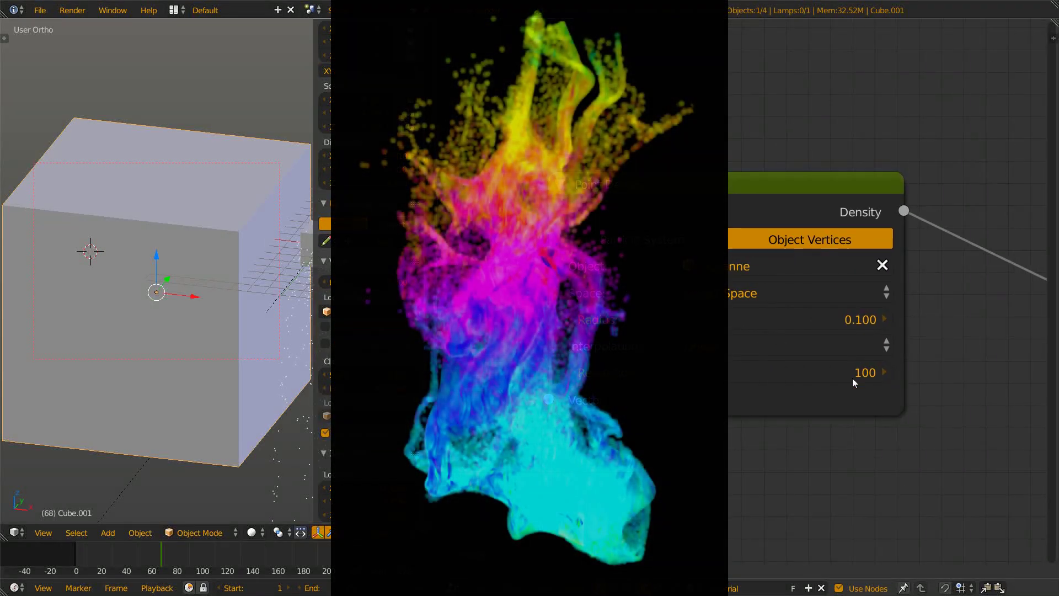